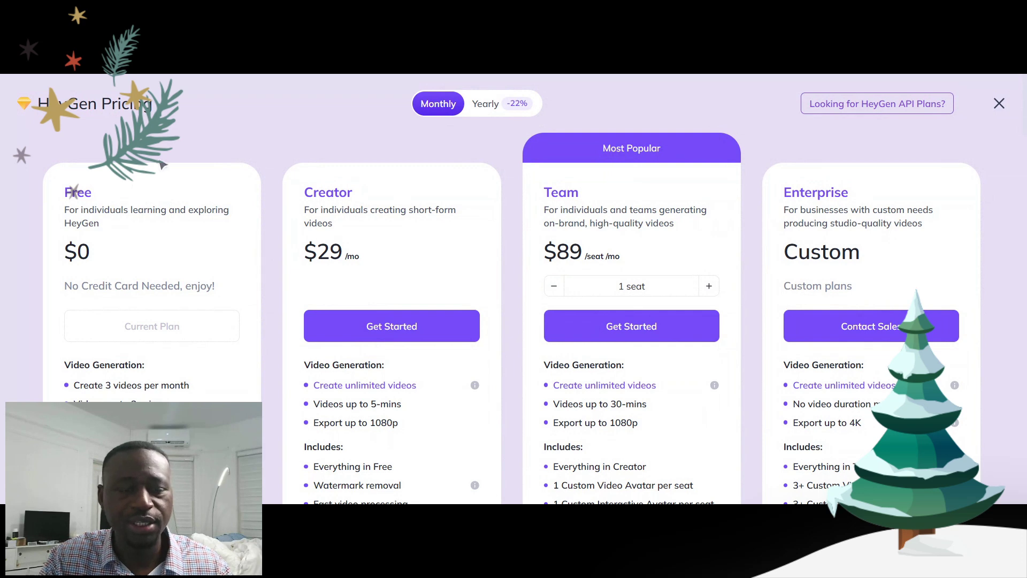
# Compare the prices and features of the Free, Creator, Team and Enterprise plans.
pyautogui.scroll(-2, 688, 175)
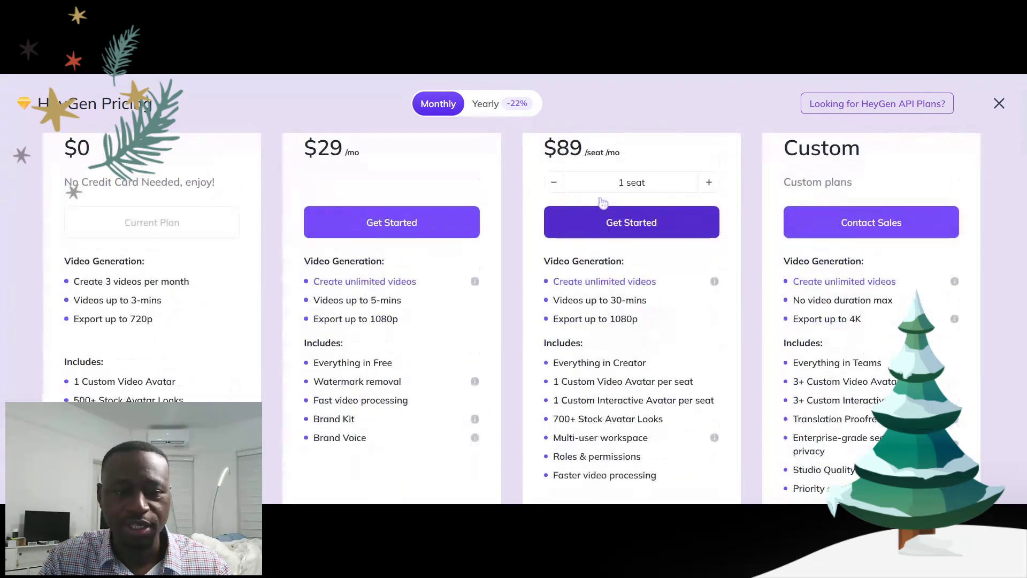
pyautogui.scroll(2, 593, 204)
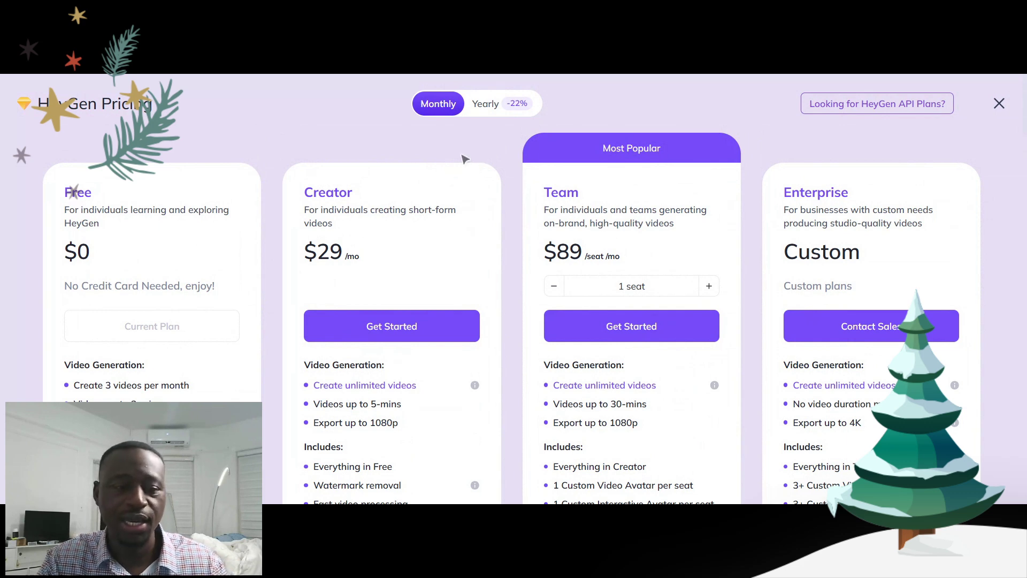
pyautogui.scroll(-3, 464, 157)
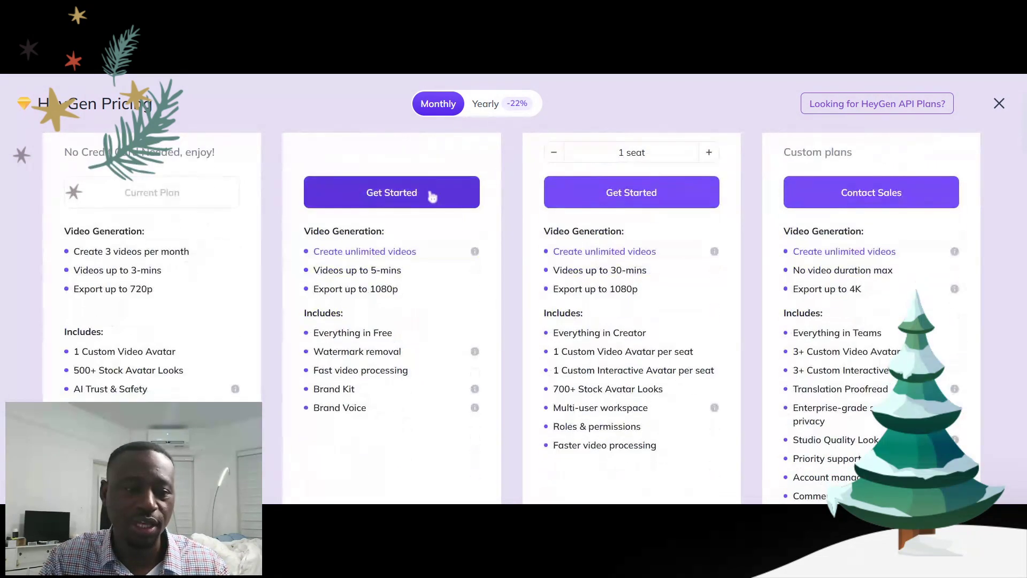
pyautogui.scroll(3, 459, 192)
pyautogui.scroll(-2, 271, 275)
pyautogui.scroll(-2, 246, 296)
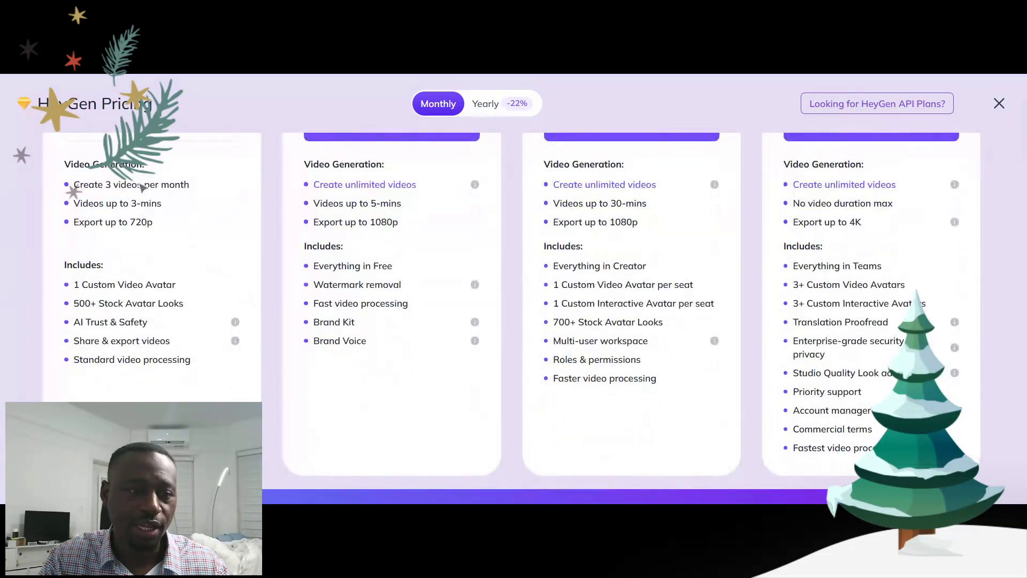
pyautogui.scroll(4, 161, 225)
pyautogui.scroll(-6, 177, 227)
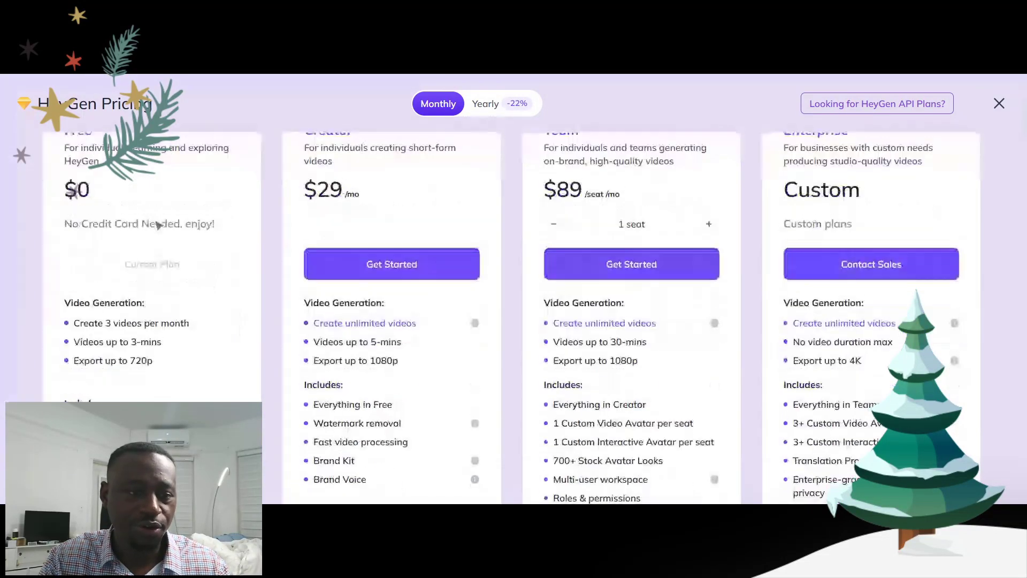
pyautogui.scroll(5, 219, 249)
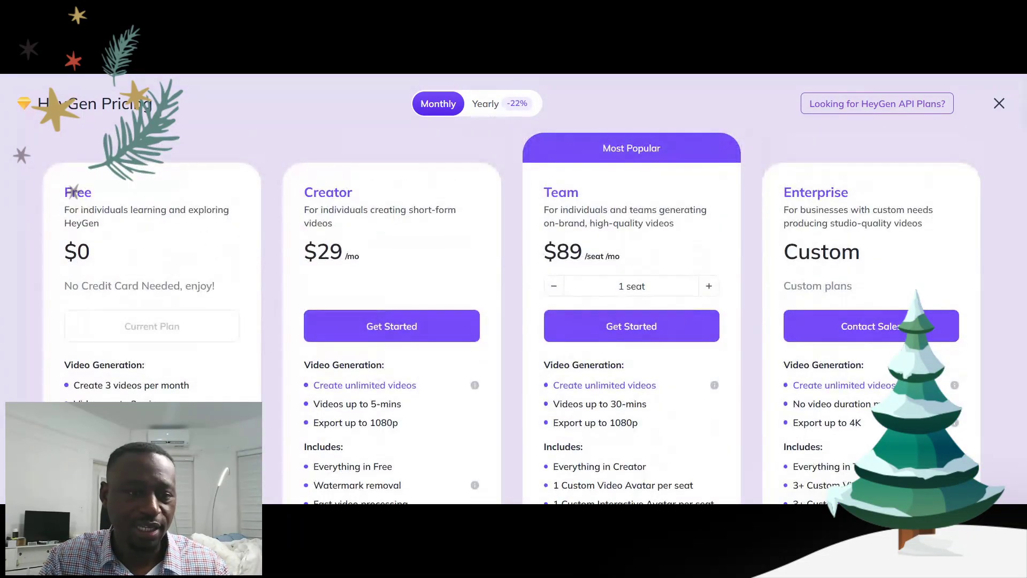
# Examine the Free plan's video limits, export resolution and included features against the paid plans.
pyautogui.scroll(-1, 166, 333)
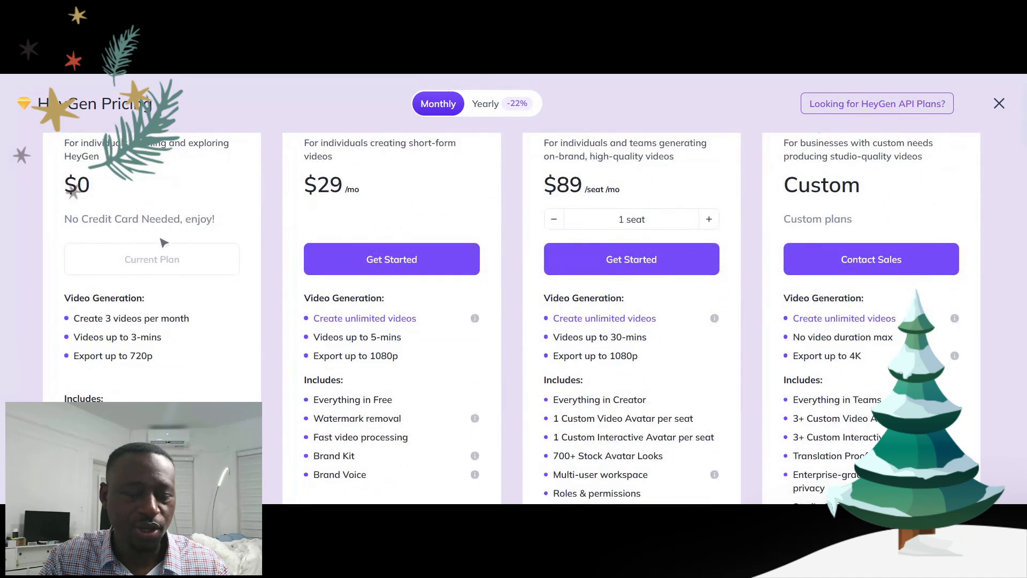
pyautogui.scroll(-1, 163, 243)
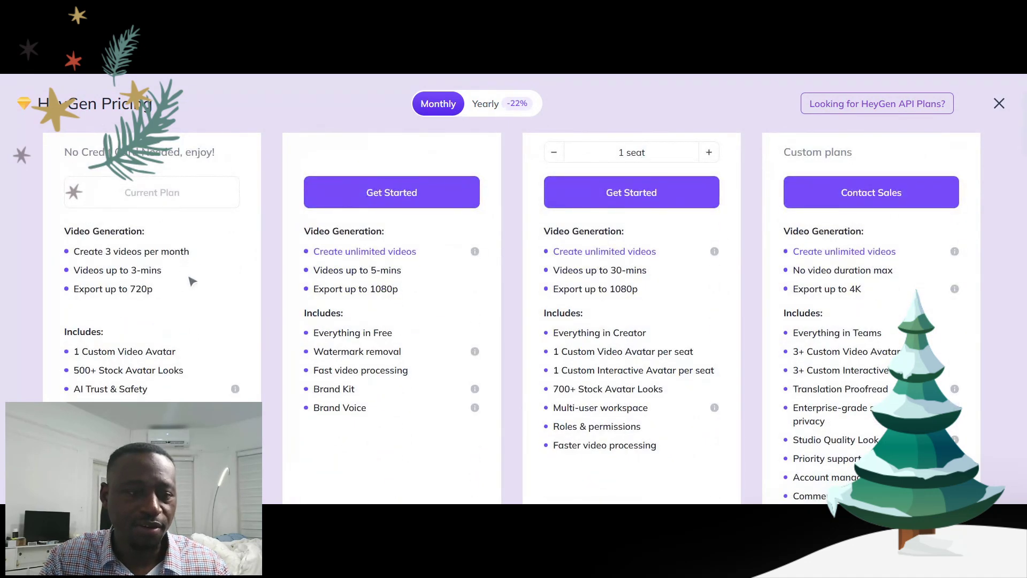
pyautogui.scroll(-1, 209, 284)
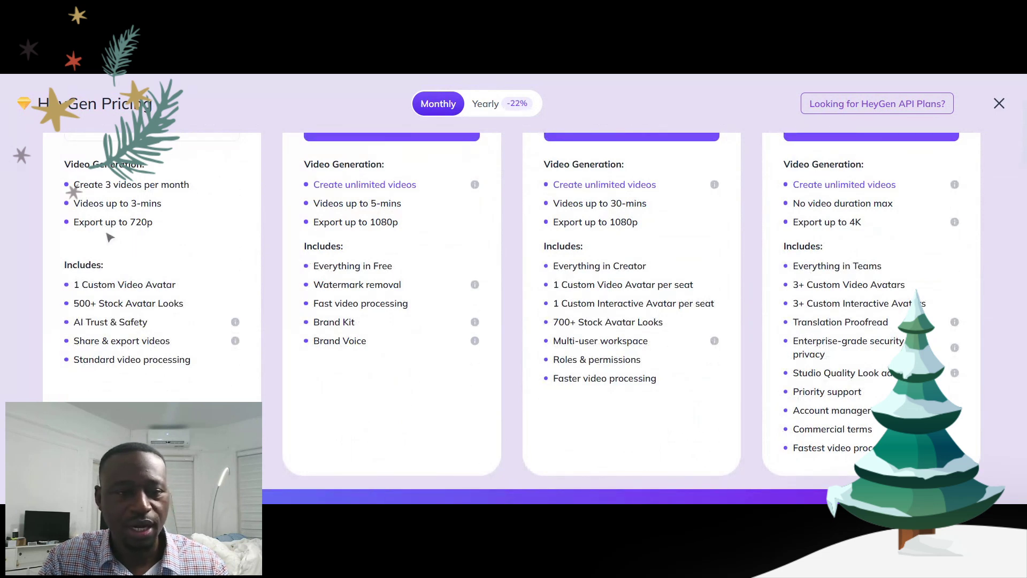
pyautogui.moveTo(129, 225); pyautogui.dragTo(147, 224)
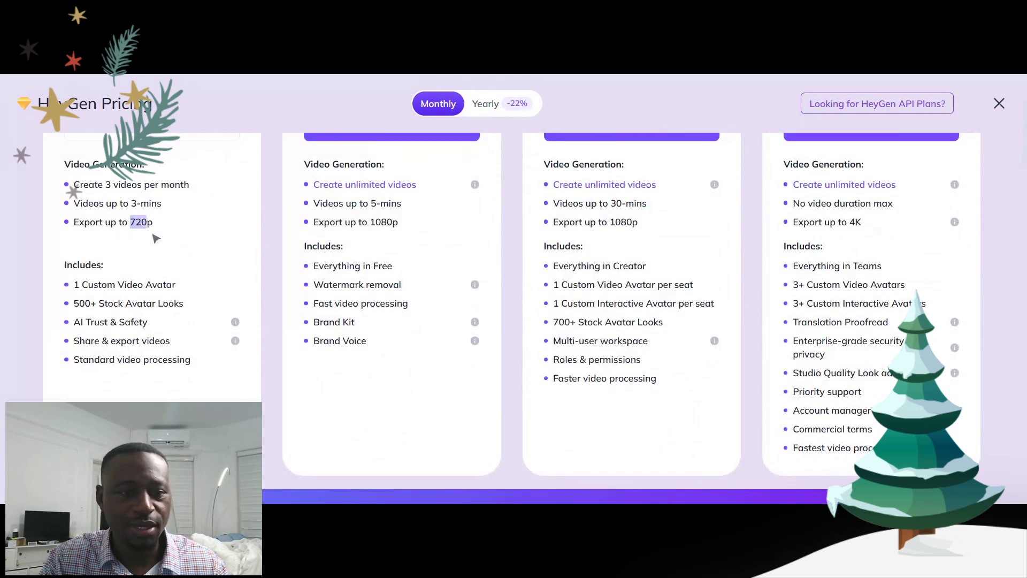
pyautogui.click(162, 232)
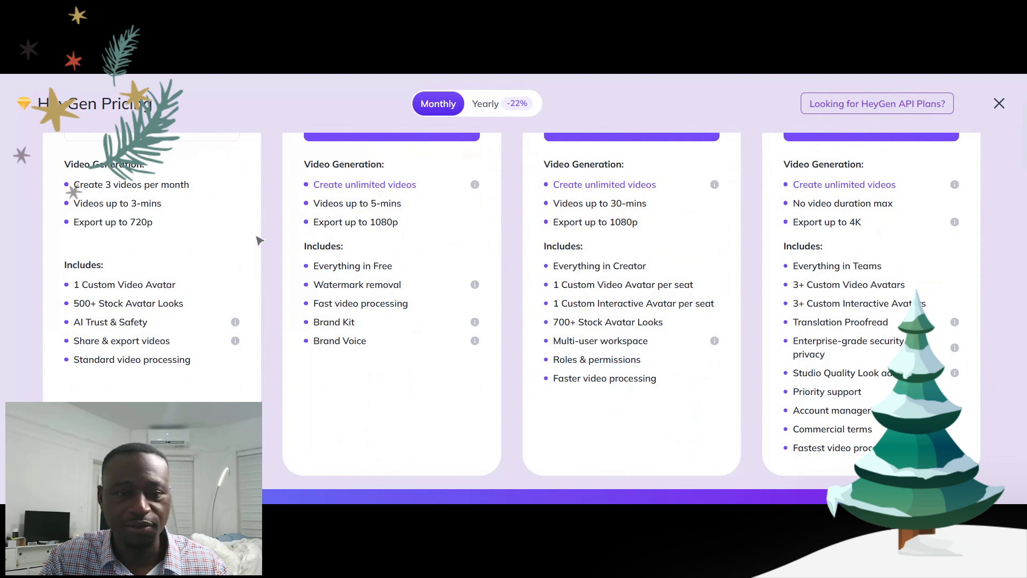
pyautogui.scroll(2, 242, 235)
pyautogui.scroll(1, 243, 235)
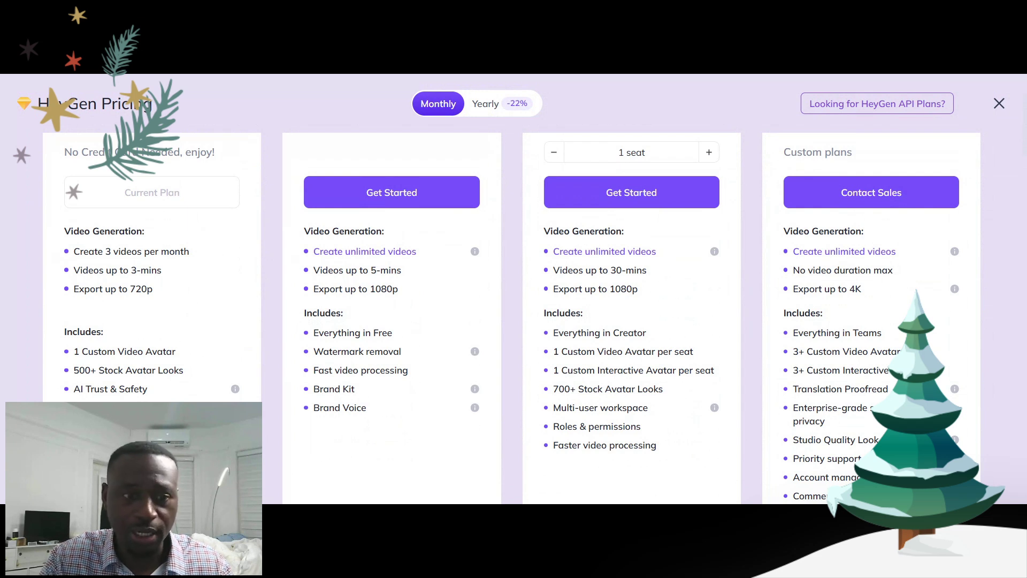
pyautogui.scroll(-1, 217, 333)
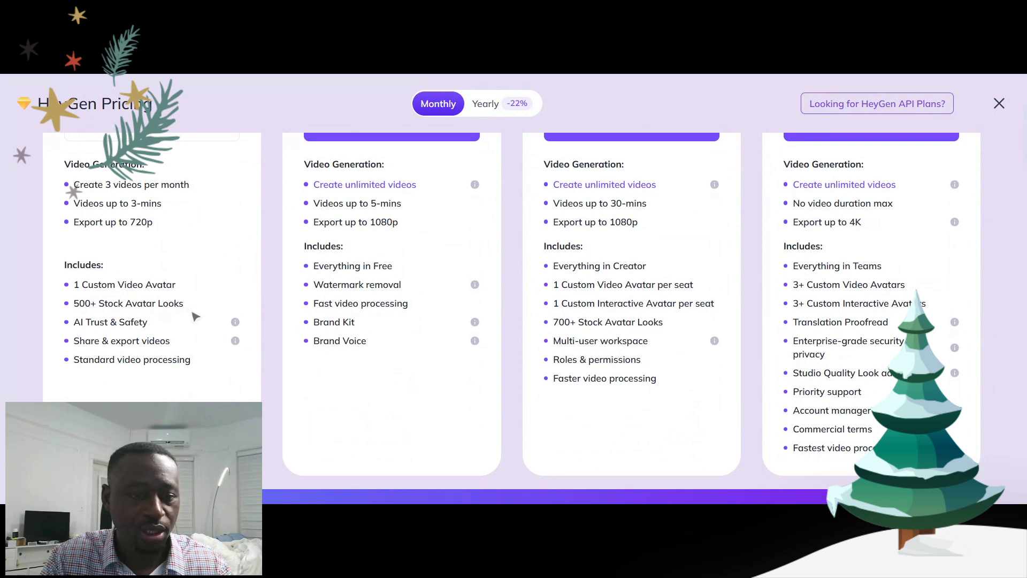
pyautogui.scroll(-1, 88, 311)
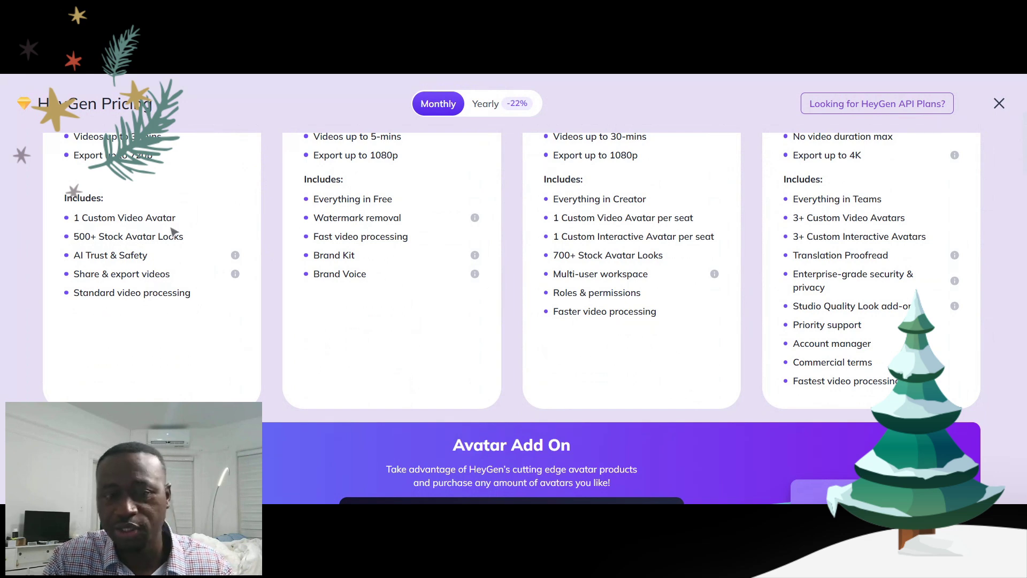
# Close the pricing page and dismiss the news pop-up on the Projects page.
pyautogui.scroll(5, 225, 244)
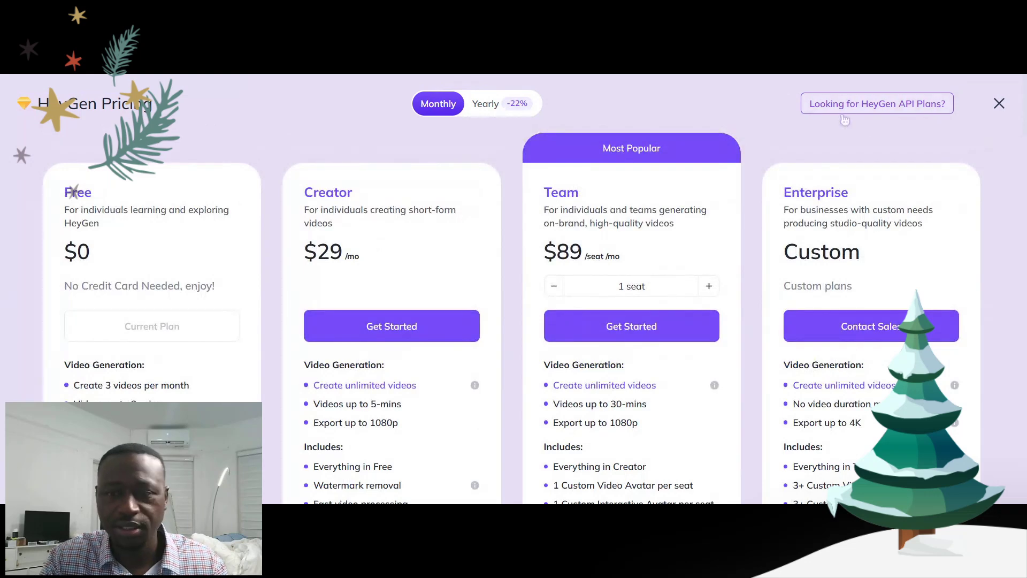
pyautogui.scroll(-10, 233, 355)
pyautogui.scroll(10, 133, 255)
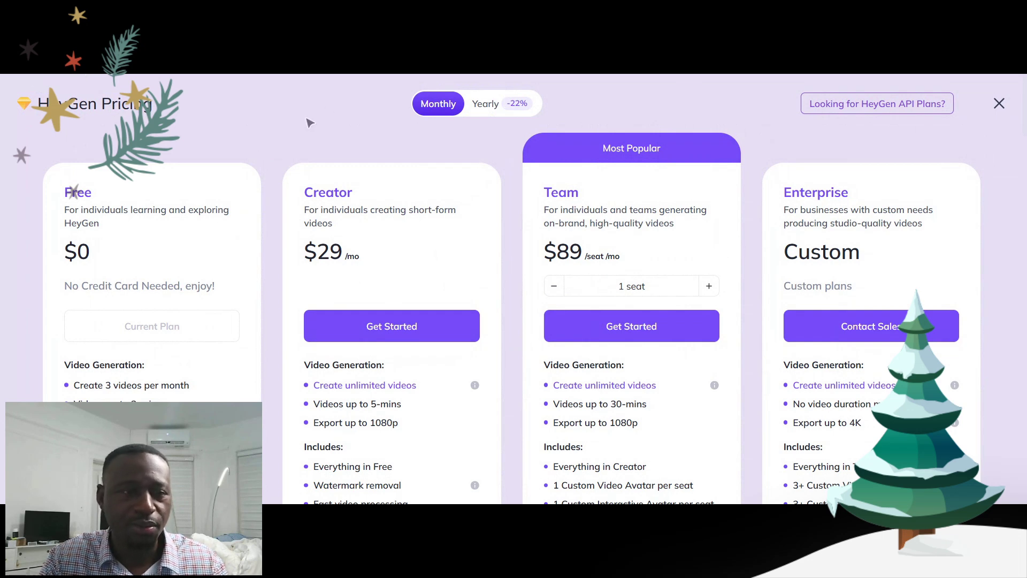
pyautogui.scroll(-5, 592, 381)
pyautogui.scroll(5, 615, 323)
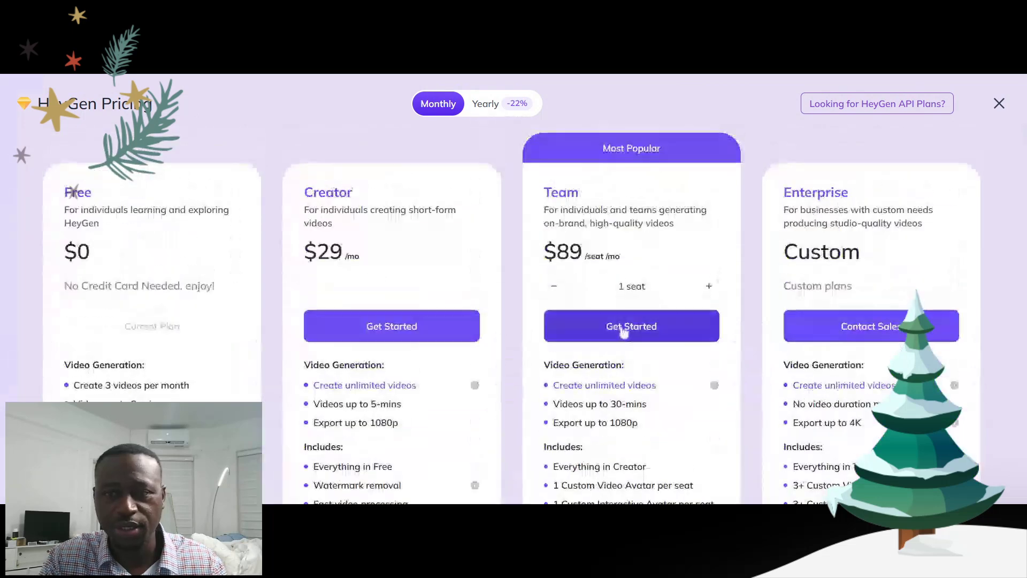
pyautogui.click(999, 103)
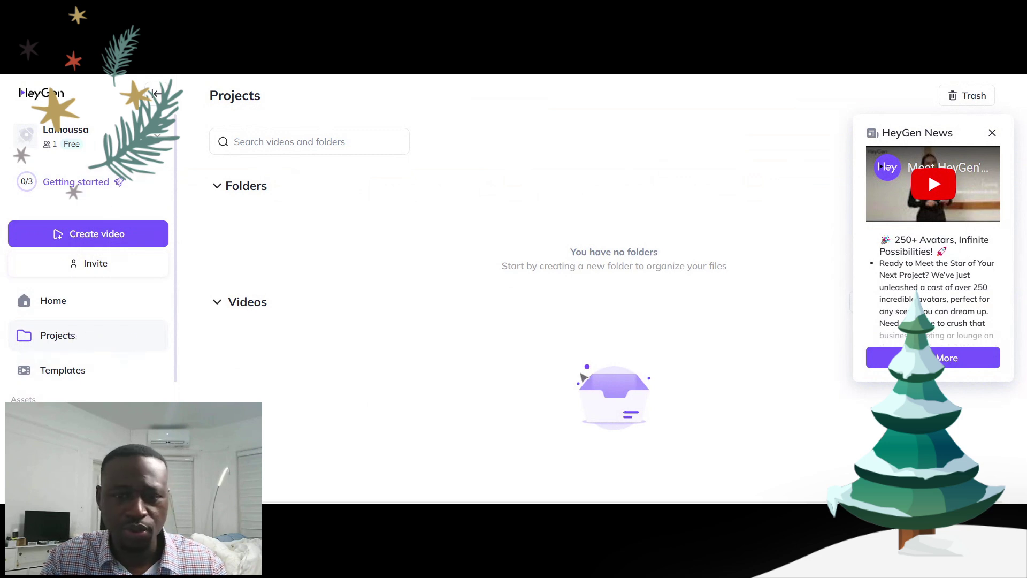
pyautogui.click(992, 133)
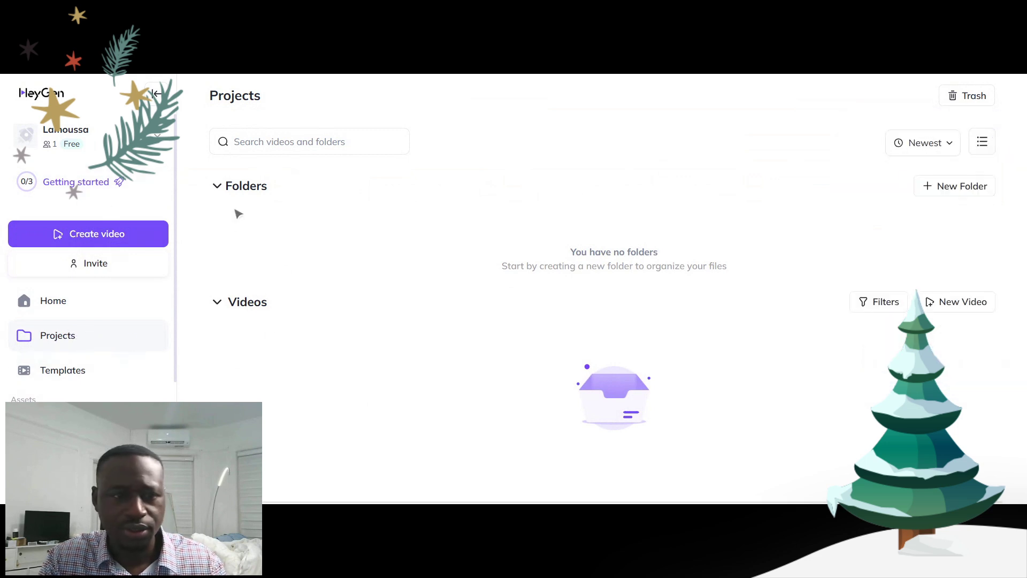
# Create a new avatar video from scratch in landscape orientation.
pyautogui.click(126, 236)
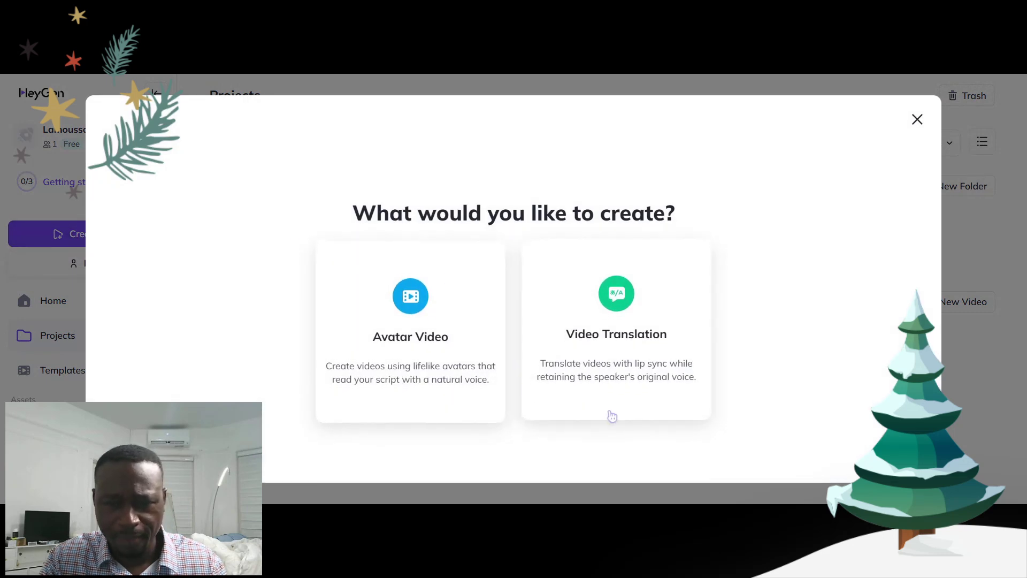
pyautogui.click(481, 323)
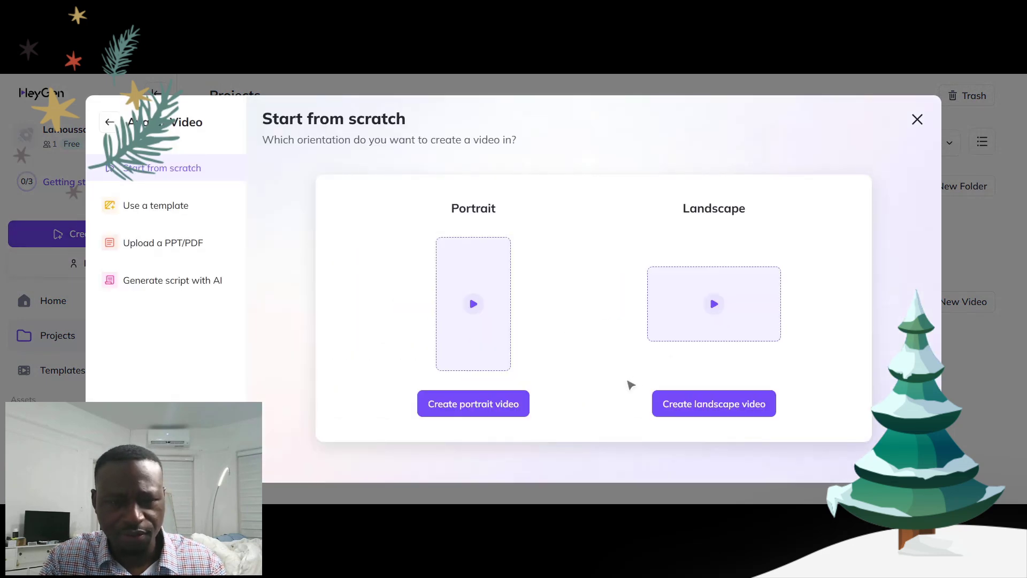
pyautogui.click(728, 407)
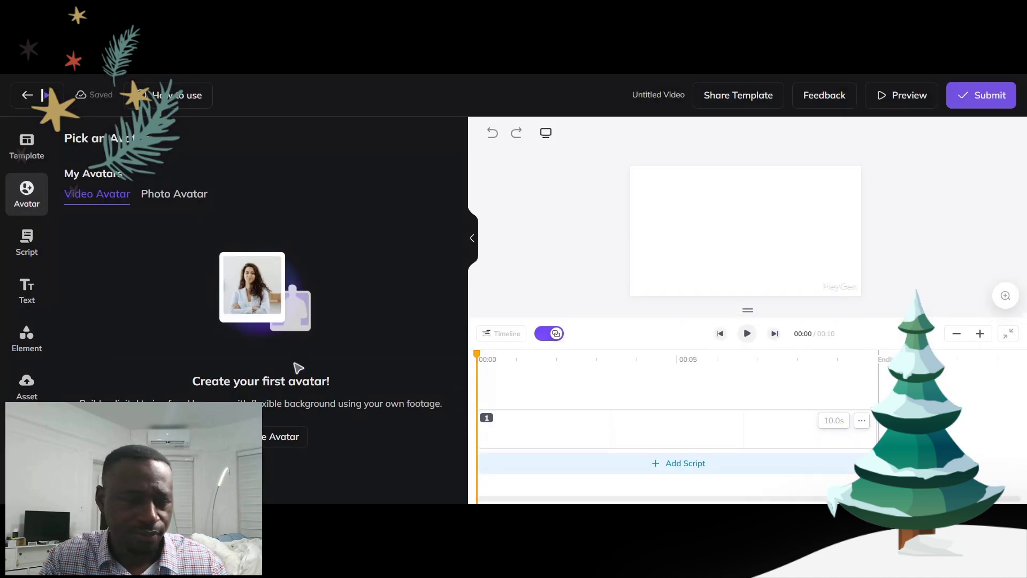
# Start creating a custom video avatar from the My Avatars section of the video editor.
pyautogui.scroll(-1, 298, 367)
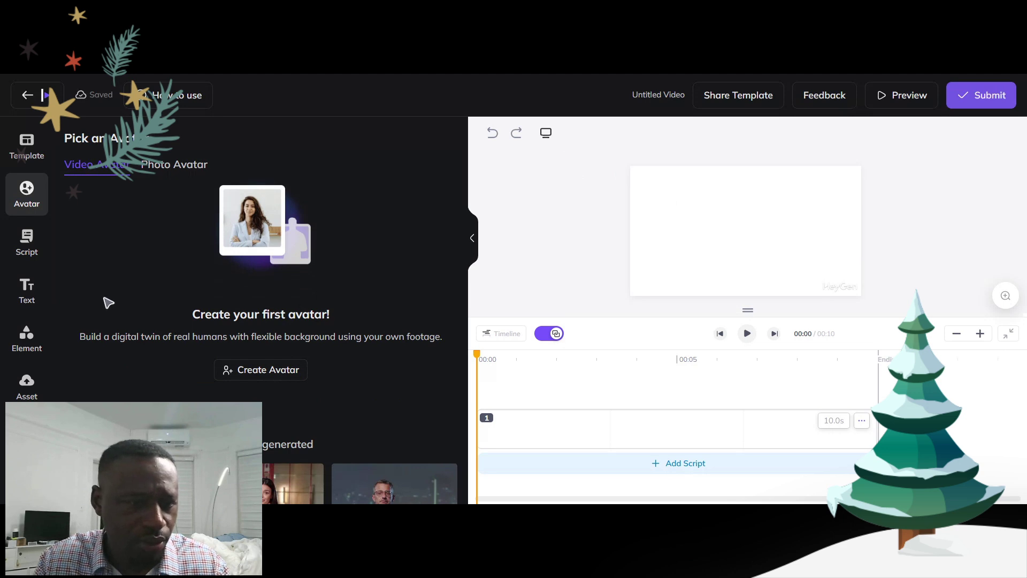
pyautogui.scroll(1, 108, 303)
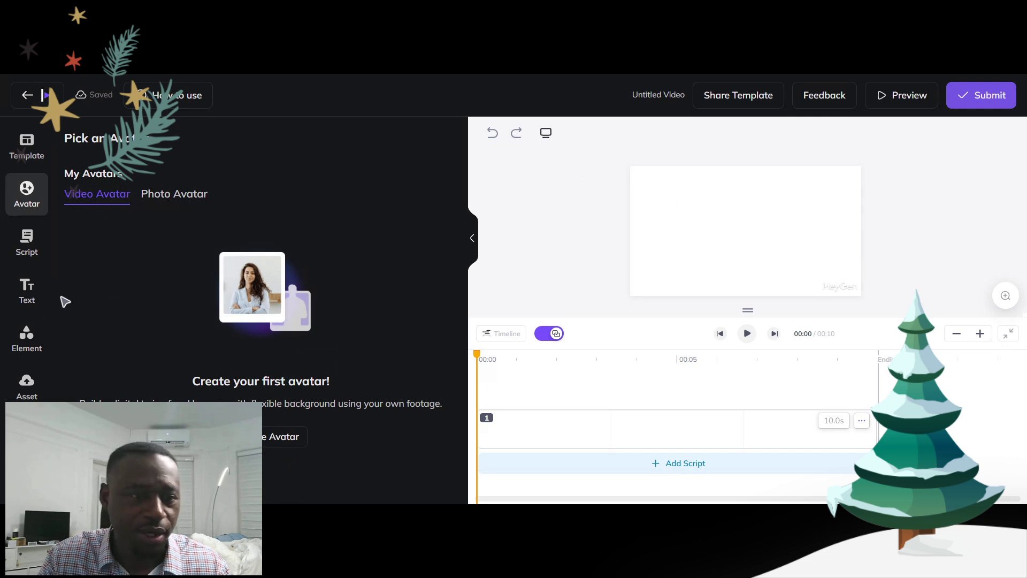
pyautogui.scroll(-1, 300, 321)
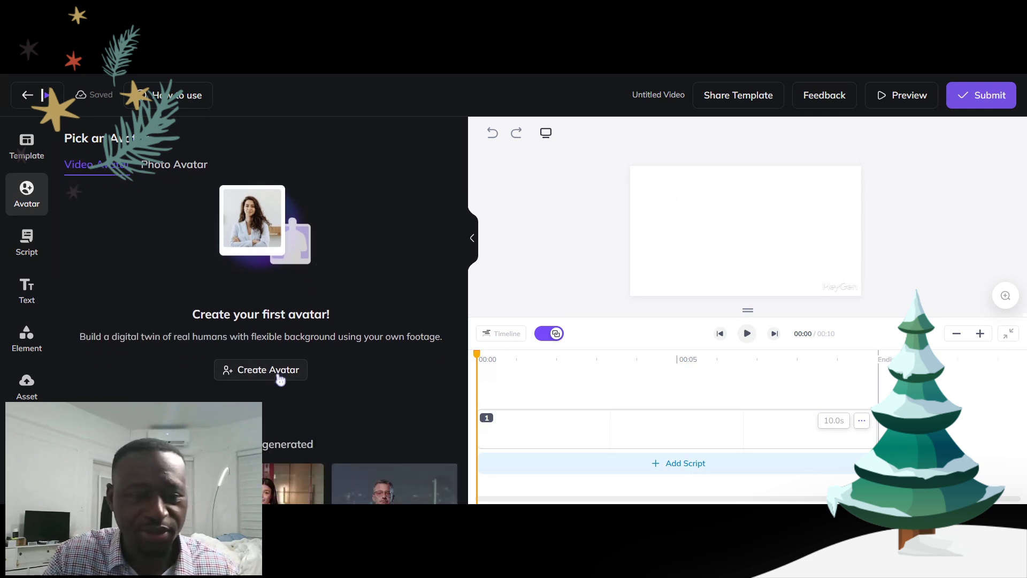
pyautogui.click(278, 372)
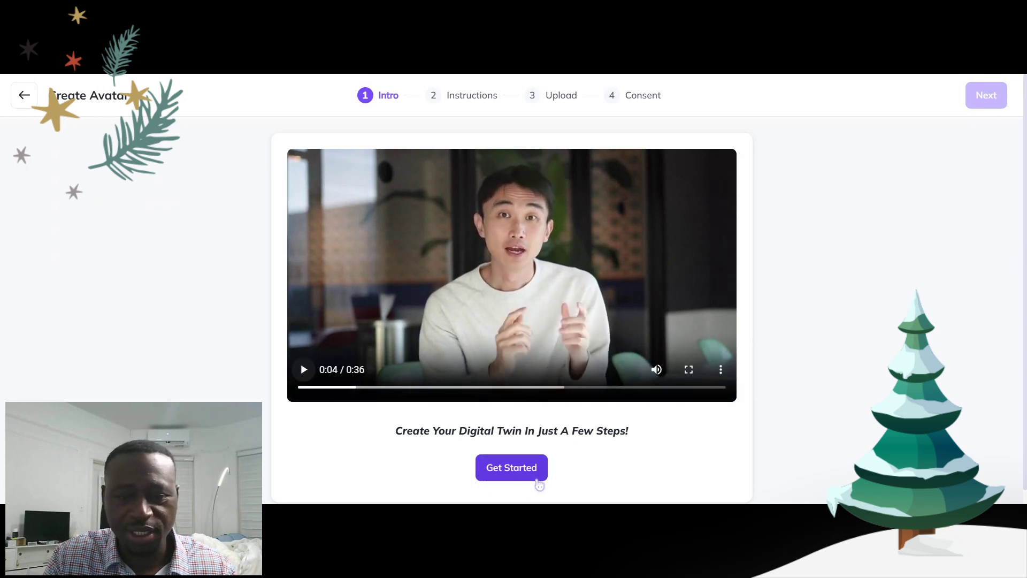
# Begin the avatar setup and view the text version of the footage instructions.
pyautogui.click(511, 469)
pyautogui.click(638, 343)
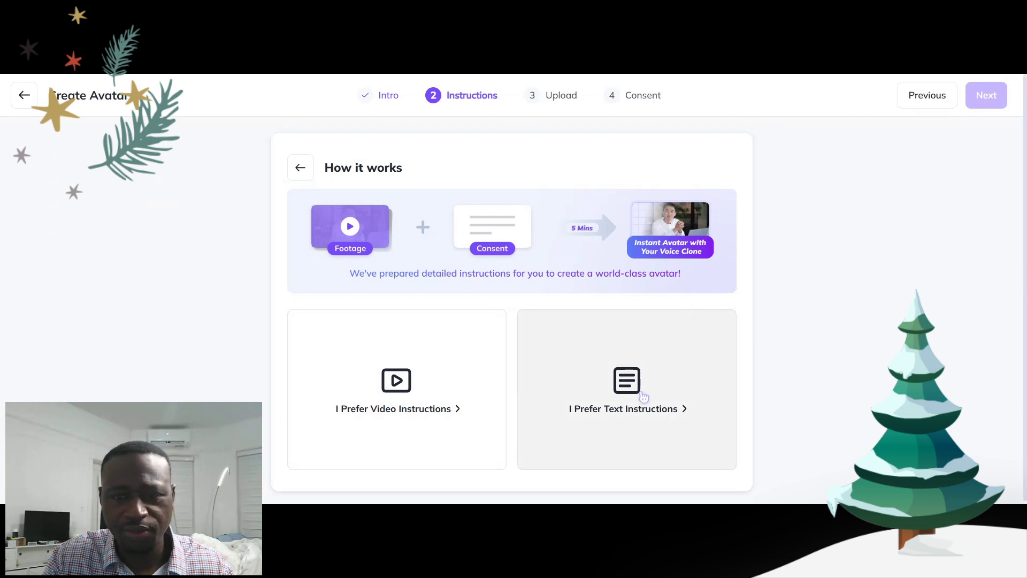
pyautogui.click(557, 392)
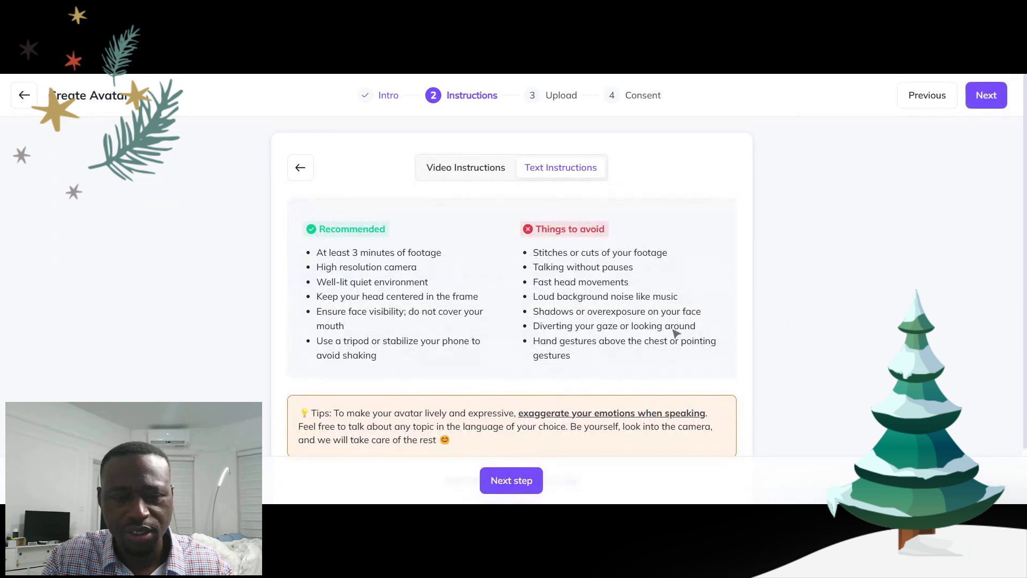
pyautogui.scroll(-2, 677, 331)
pyautogui.scroll(2, 610, 372)
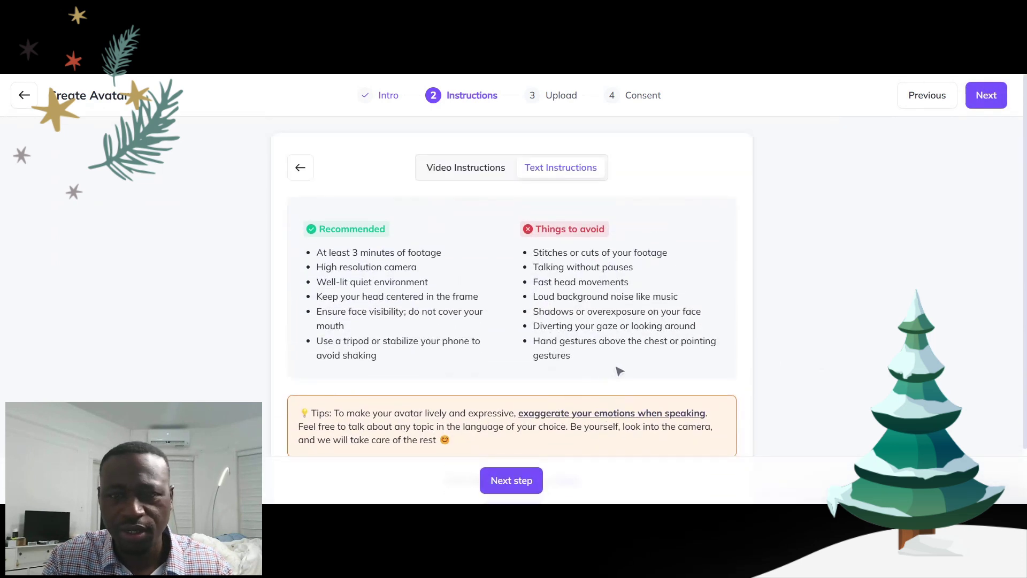
# Proceed to the footage upload stage and highlight the 2-5min length requirement.
pyautogui.click(1002, 88)
pyautogui.scroll(-2, 626, 291)
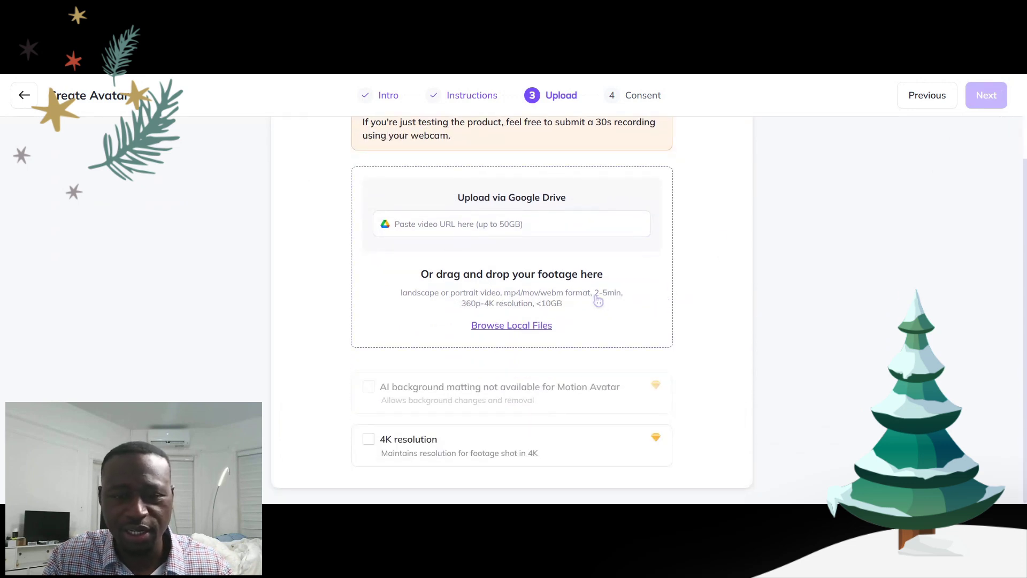
pyautogui.moveTo(594, 294); pyautogui.dragTo(637, 296)
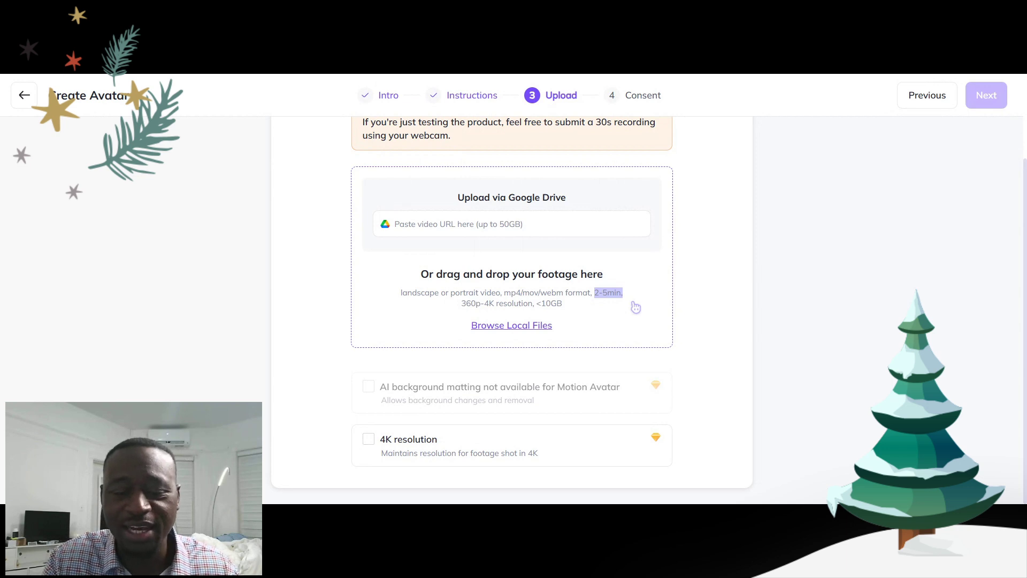
pyautogui.scroll(2, 695, 303)
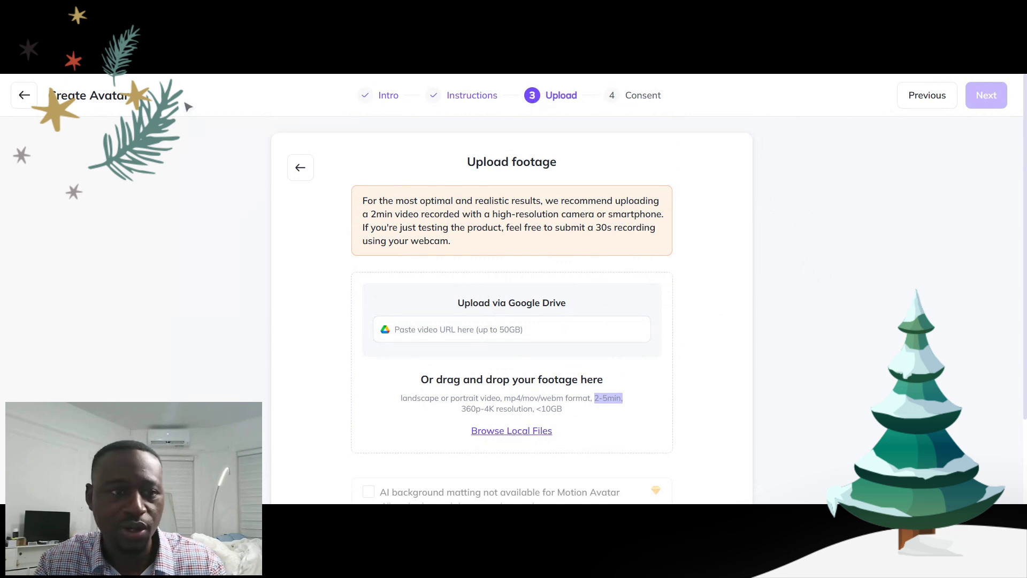
# Upload the locally saved webcam recording as the avatar's footage.
pyautogui.scroll(-1, 586, 427)
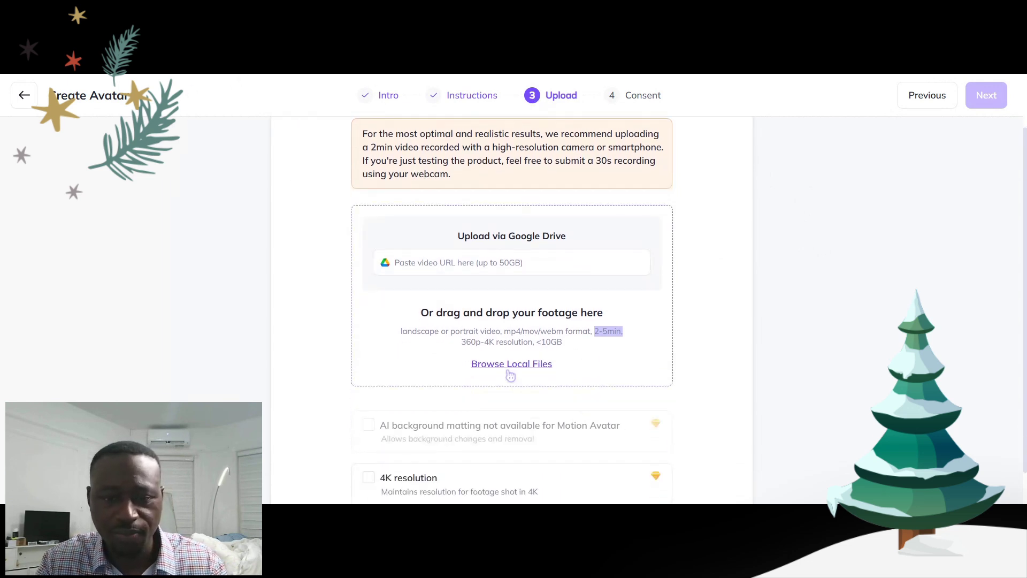
pyautogui.scroll(1, 591, 329)
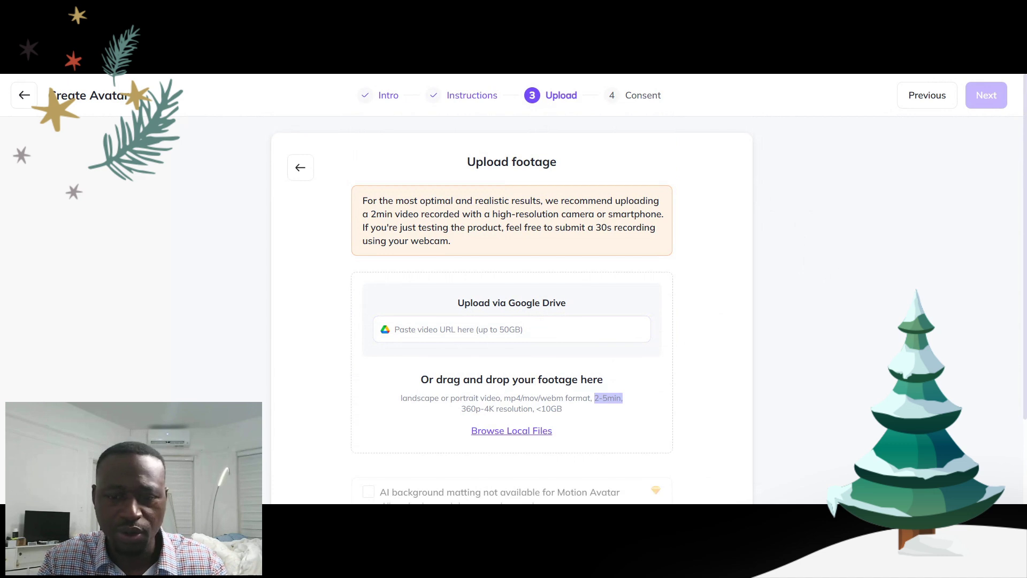
pyautogui.moveTo(784, 257); pyautogui.dragTo(511, 369)
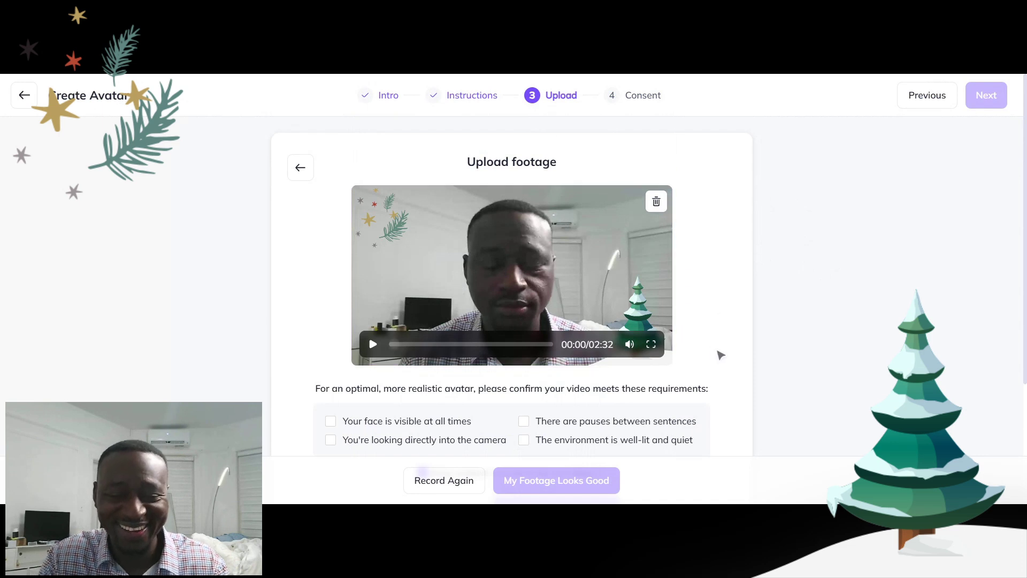
# Confirm all four footage requirements: visible face, looking into the camera, well-lit and quiet environment, and pauses between sentences.
pyautogui.scroll(-2, 775, 316)
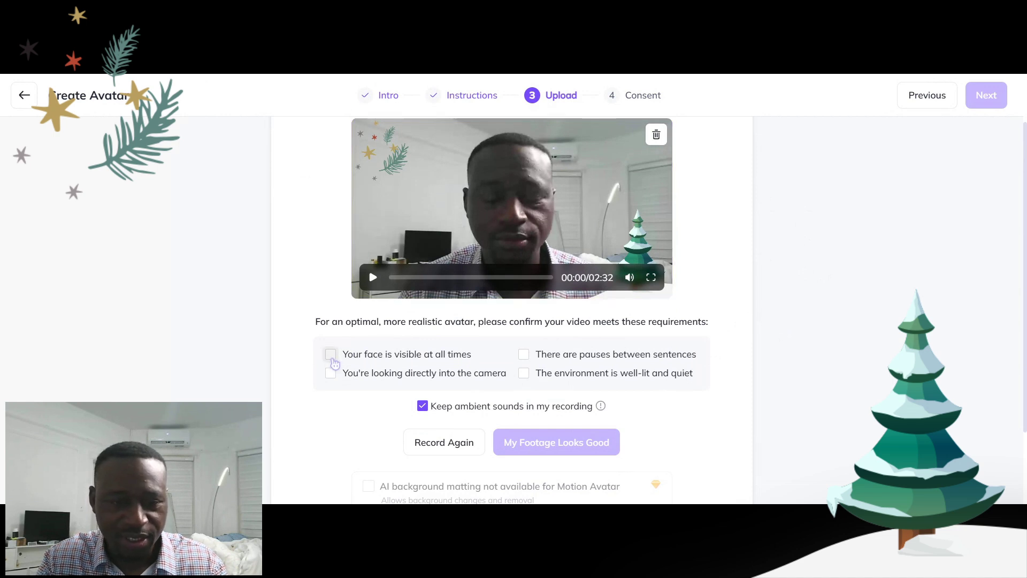
pyautogui.click(331, 355)
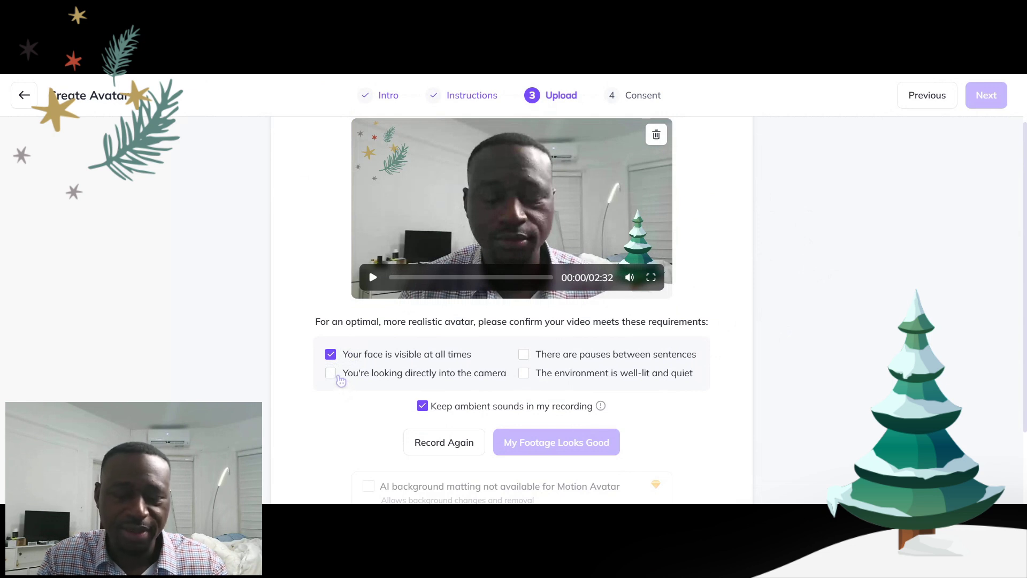
pyautogui.click(338, 375)
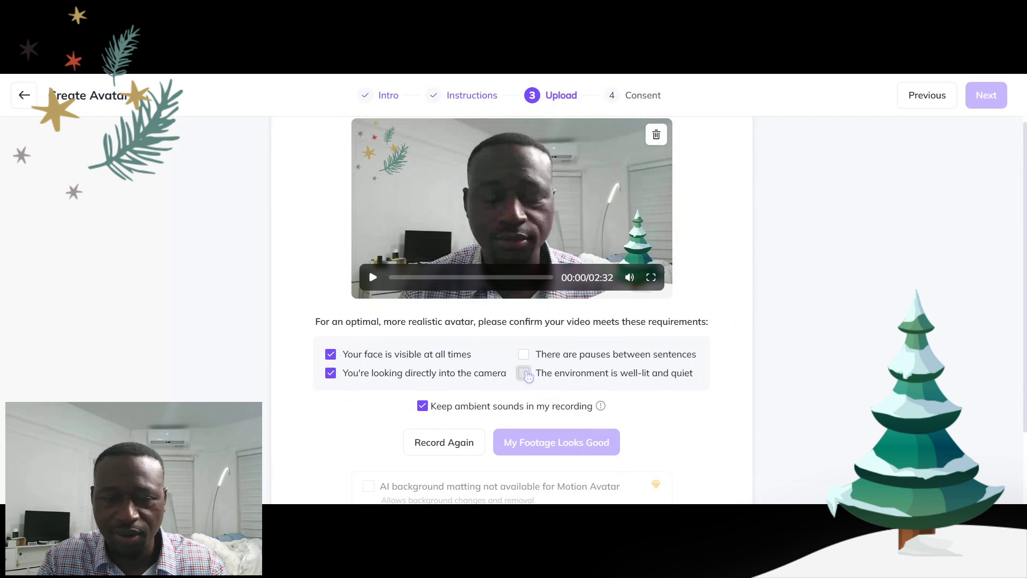
pyautogui.click(523, 374)
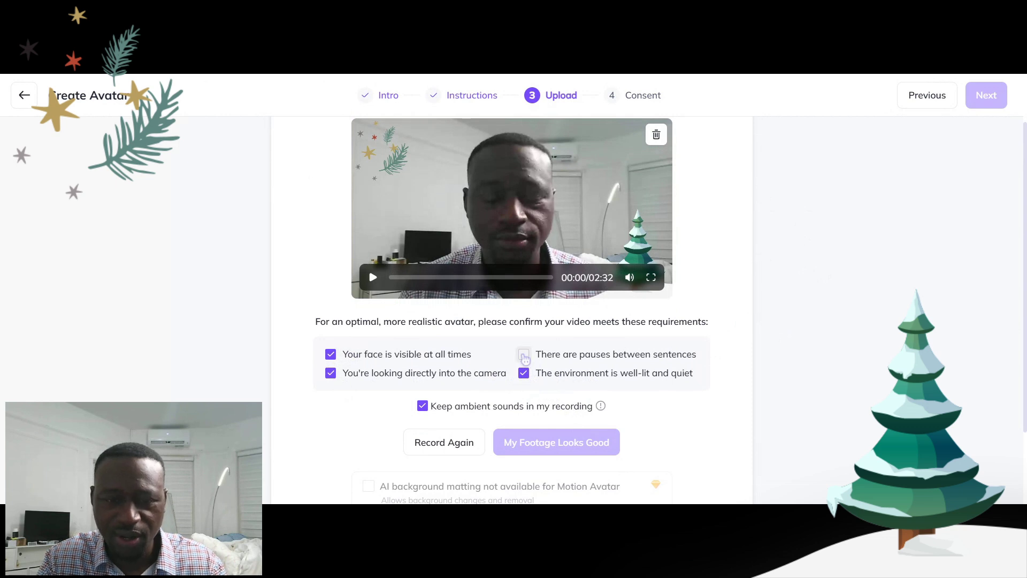
pyautogui.scroll(-2, 530, 358)
pyautogui.click(523, 288)
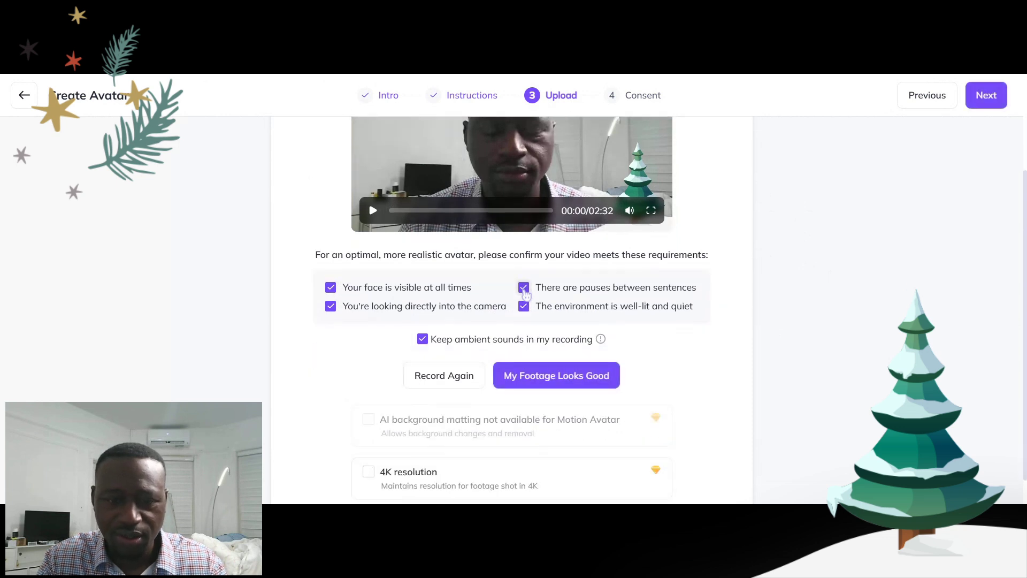
# Approve the uploaded footage and proceed to the consent stage.
pyautogui.scroll(-1, 654, 324)
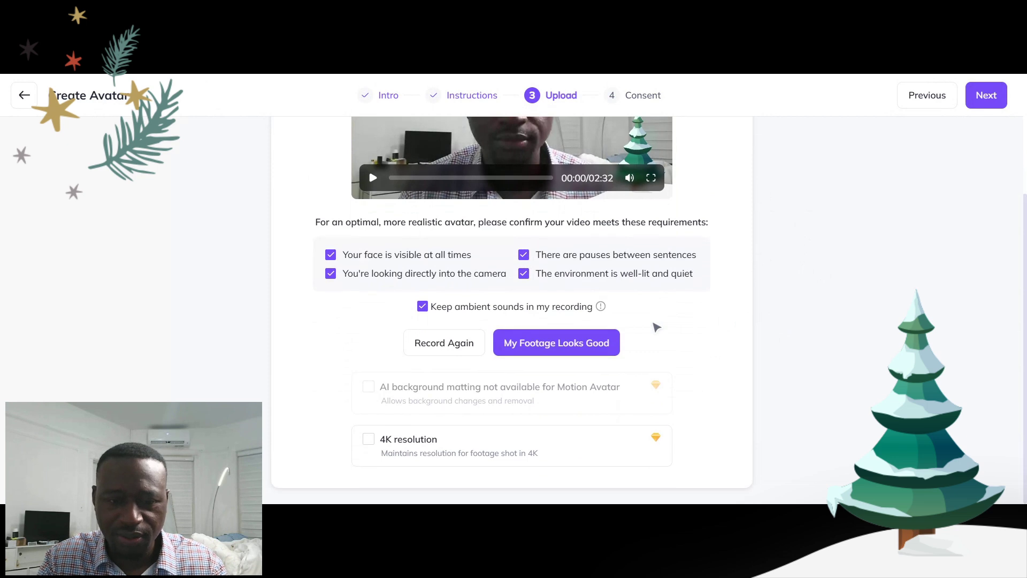
pyautogui.scroll(1, 653, 329)
pyautogui.scroll(-1, 653, 329)
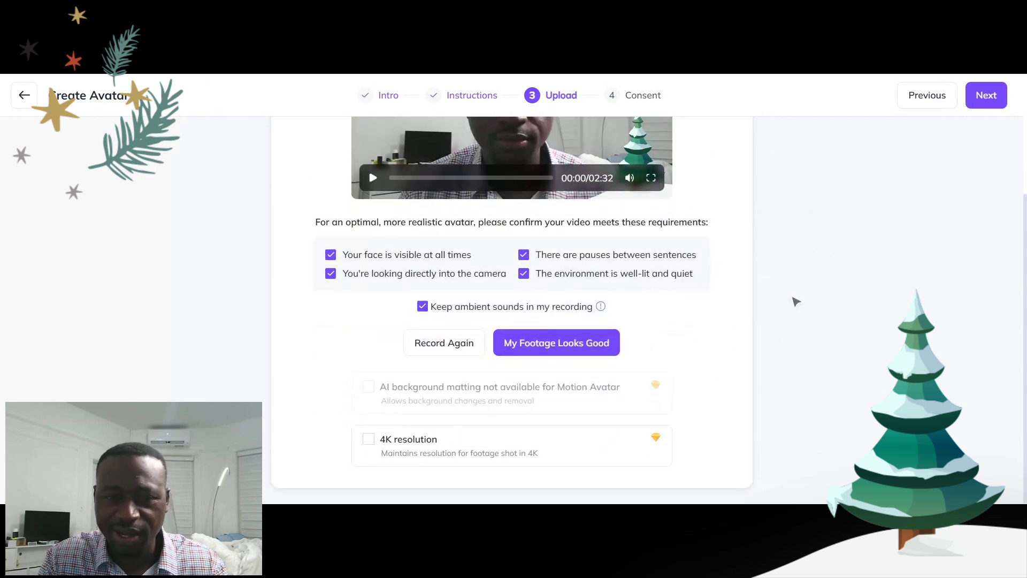
pyautogui.scroll(2, 797, 301)
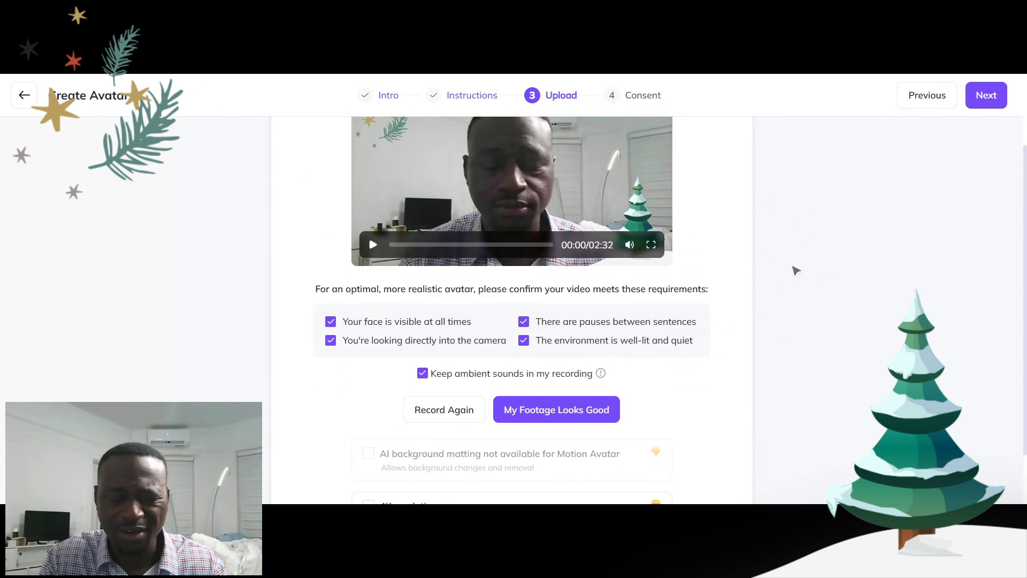
pyautogui.scroll(-2, 795, 269)
pyautogui.scroll(2, 797, 268)
pyautogui.scroll(-2, 798, 269)
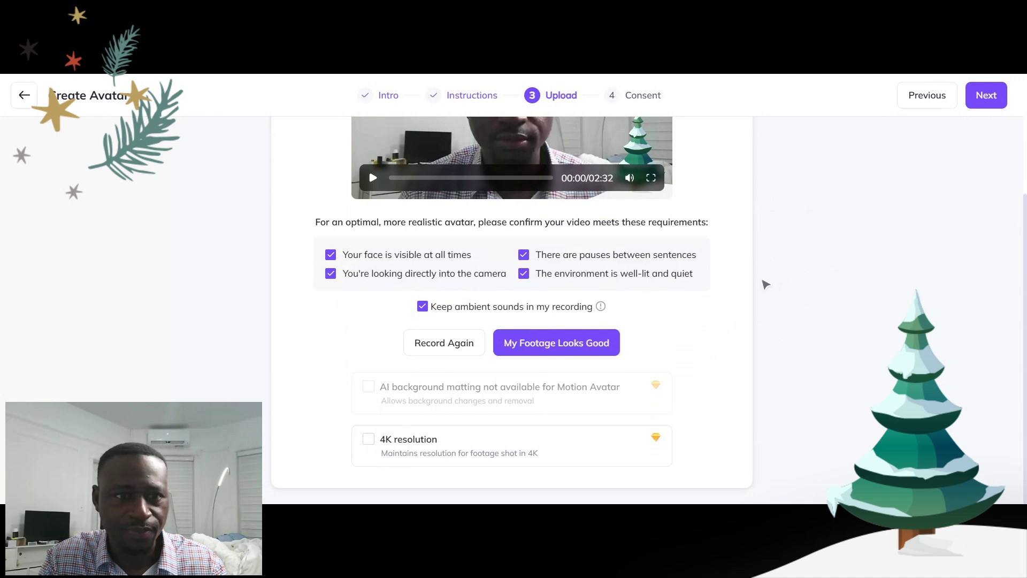
pyautogui.click(603, 348)
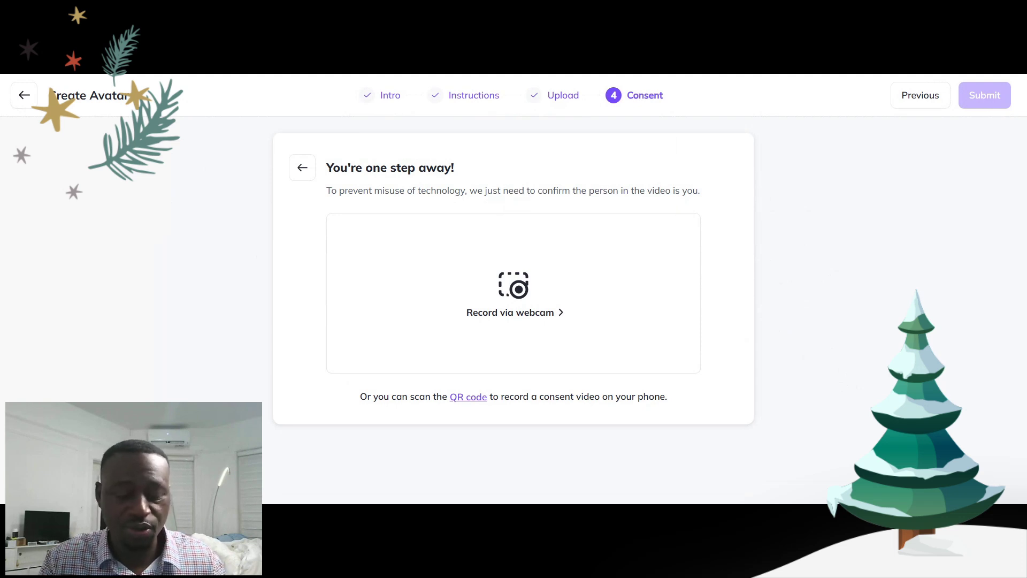
# Choose to record the consent video by phone, display the QR code with the English script, and close the phone recording window.
pyautogui.click(469, 396)
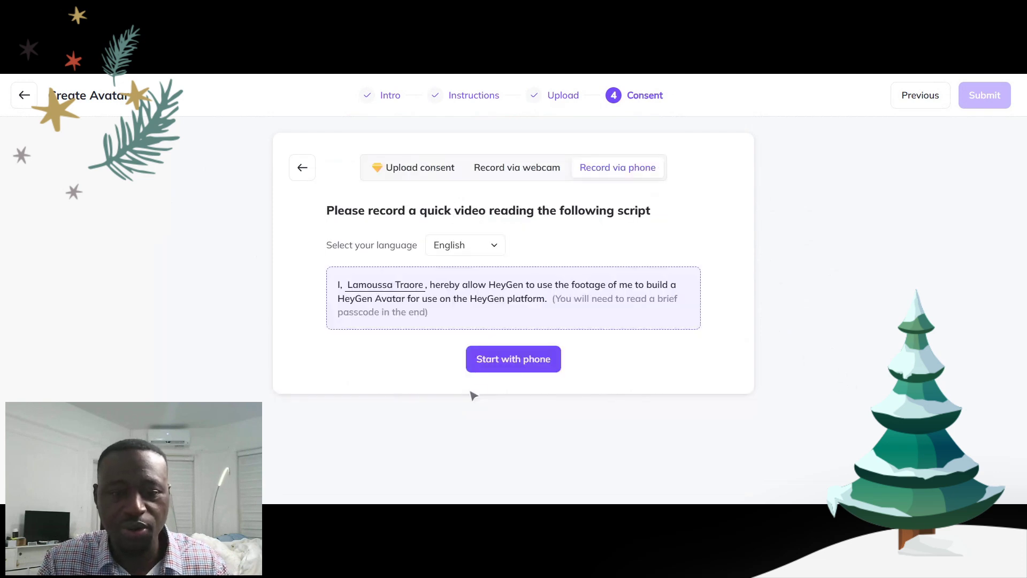
pyautogui.click(530, 363)
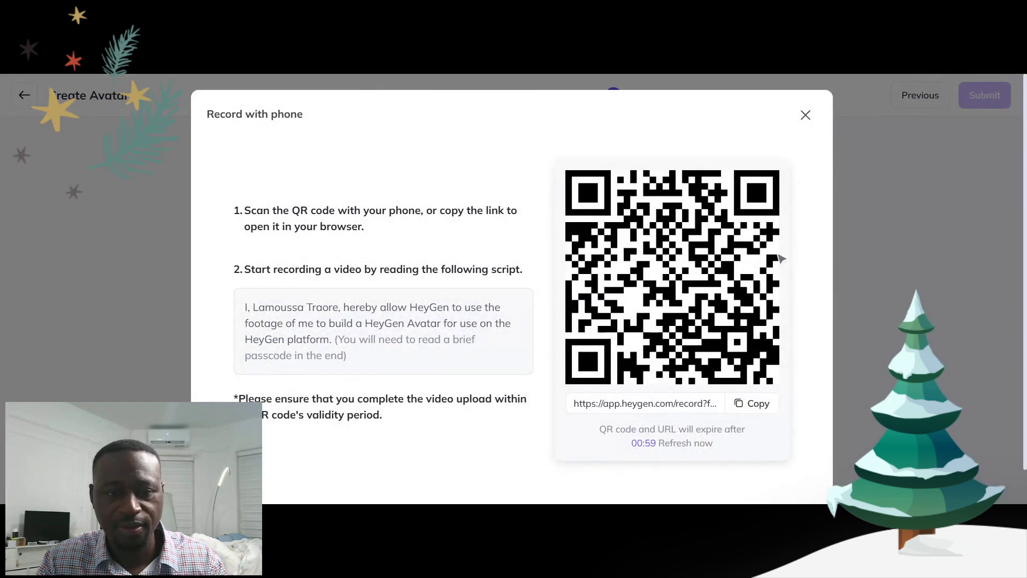
pyautogui.scroll(-1, 760, 277)
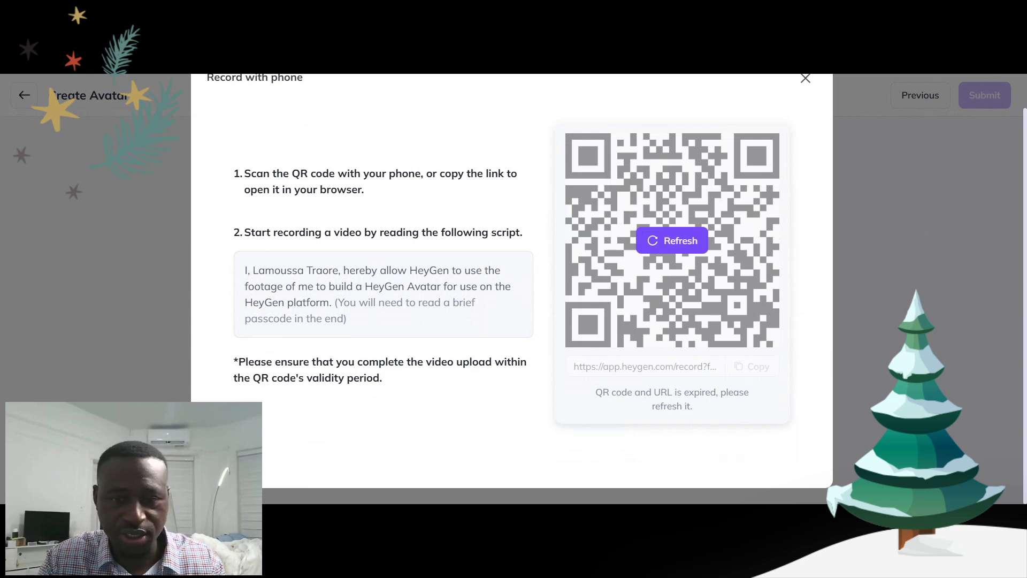
pyautogui.scroll(1, 869, 198)
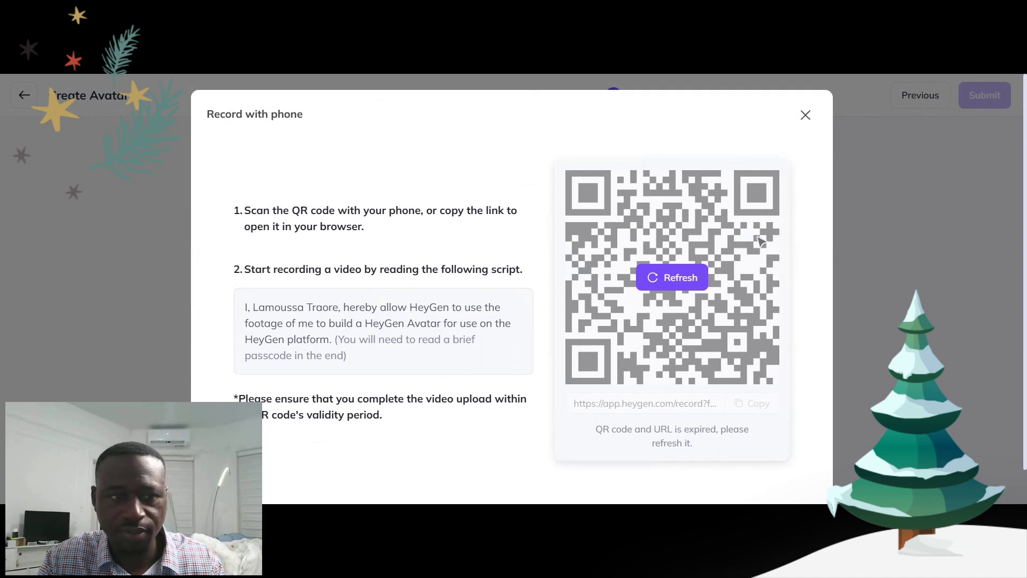
pyautogui.scroll(-1, 789, 216)
pyautogui.scroll(1, 789, 203)
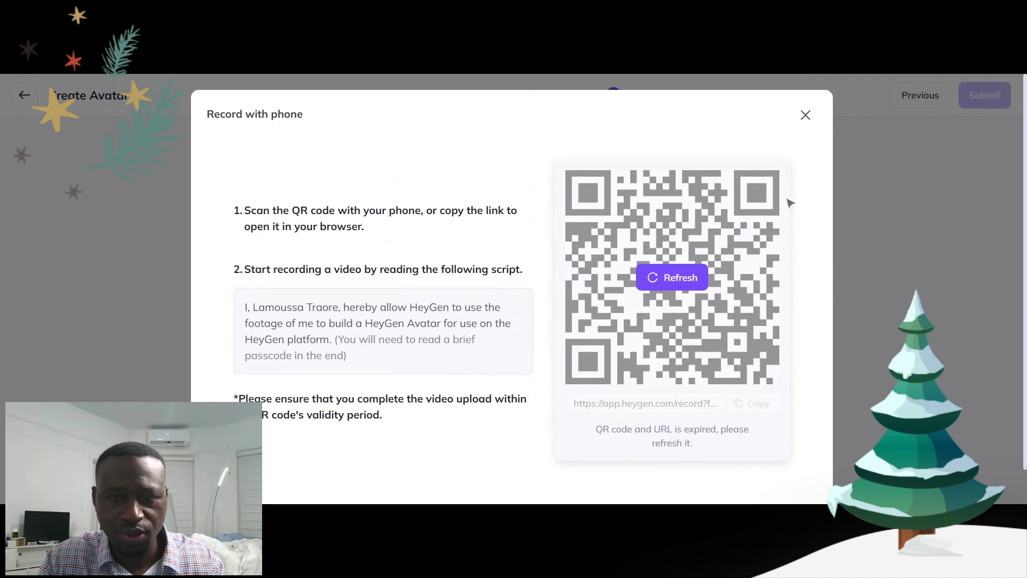
pyautogui.click(807, 116)
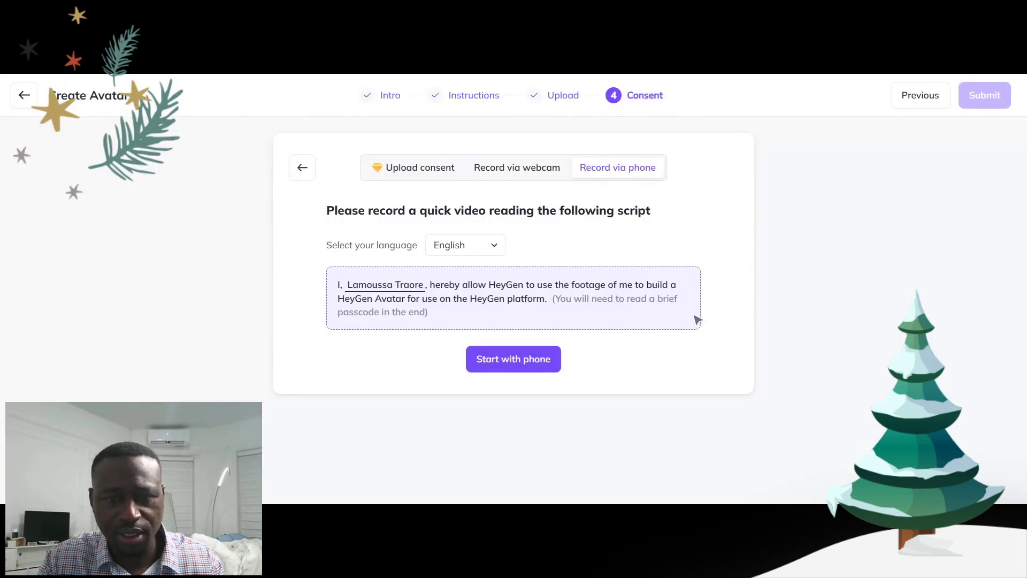
# Generate a new QR code, record the consent video on the phone, and review the uploaded recording.
pyautogui.click(521, 368)
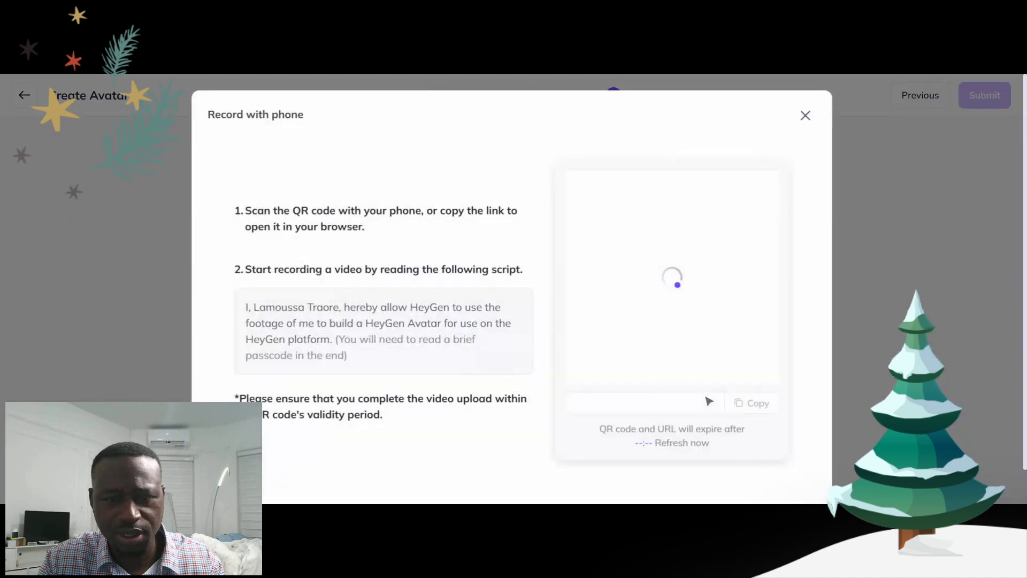
pyautogui.scroll(-1, 759, 344)
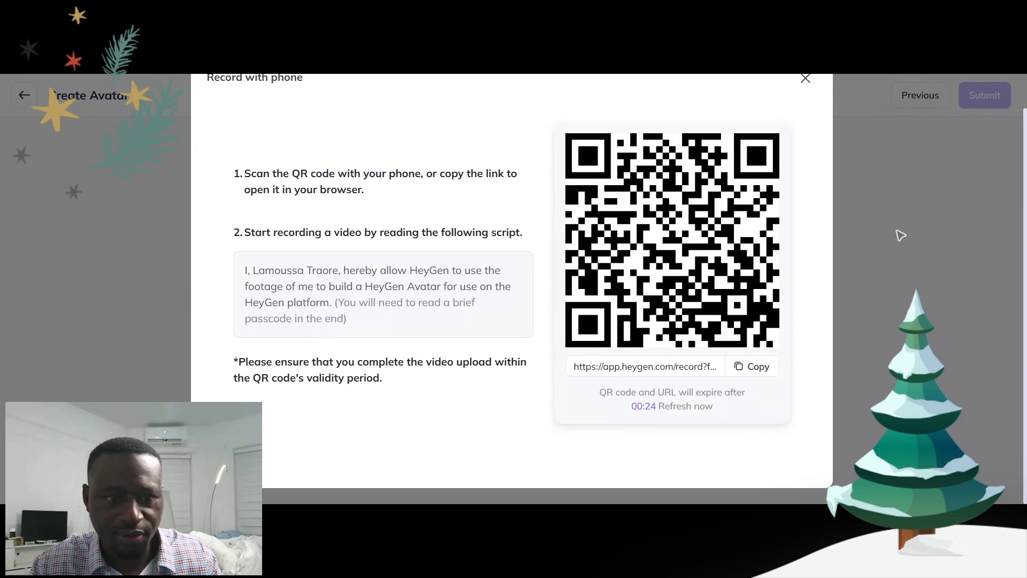
pyautogui.scroll(1, 723, 268)
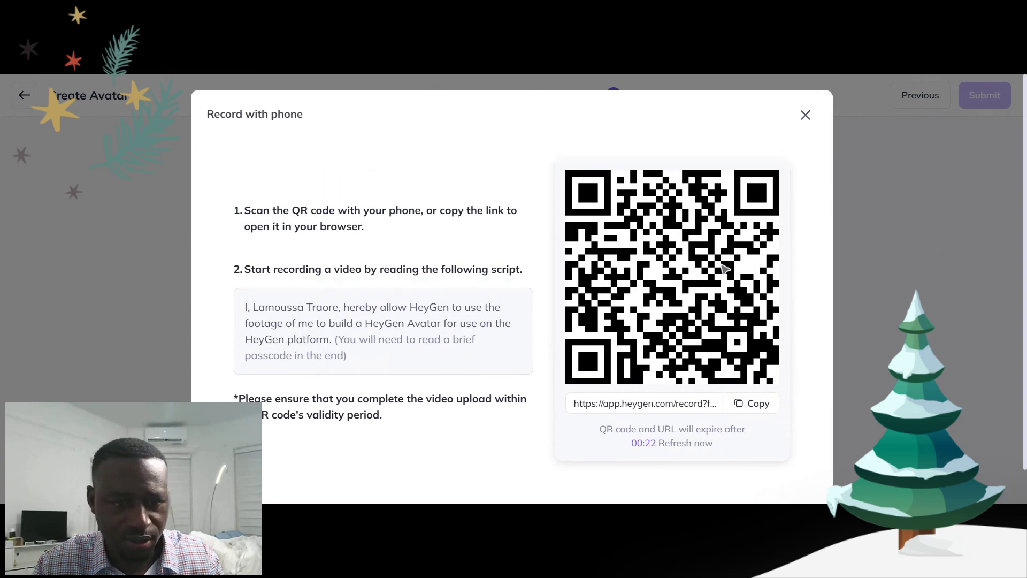
pyautogui.scroll(-1, 723, 267)
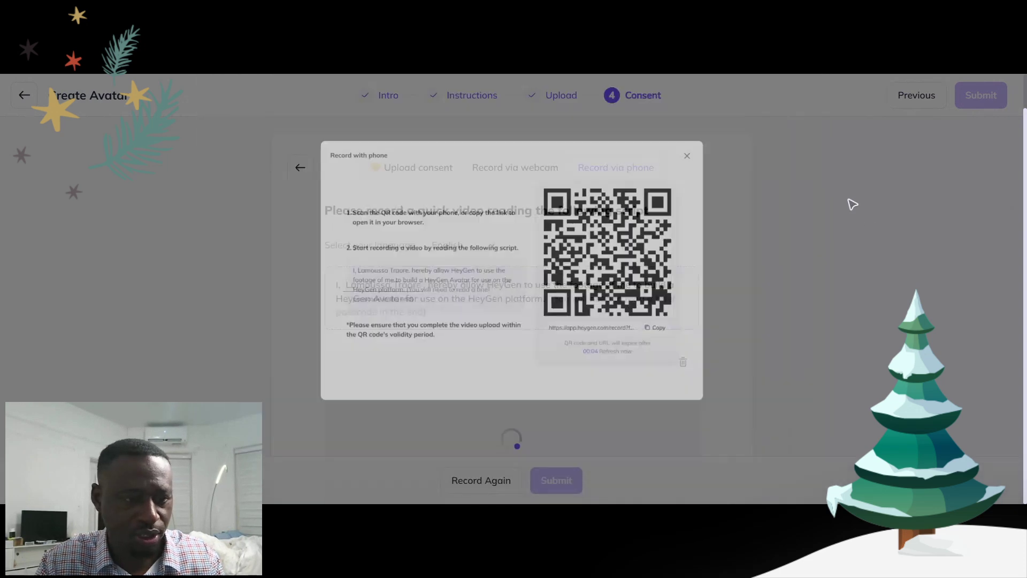
pyautogui.scroll(-3, 842, 213)
pyautogui.scroll(-3, 840, 222)
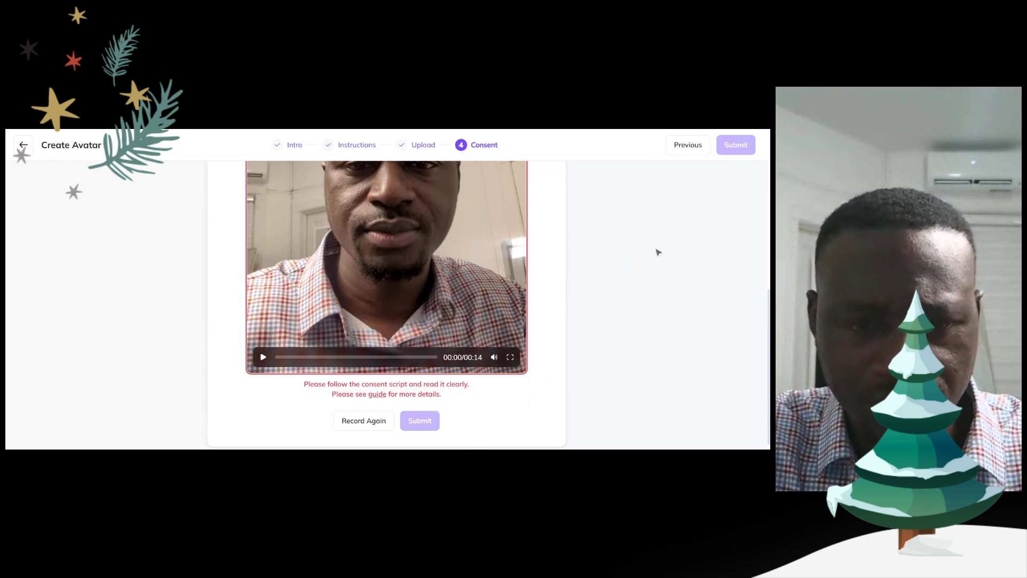
pyautogui.scroll(1, 658, 270)
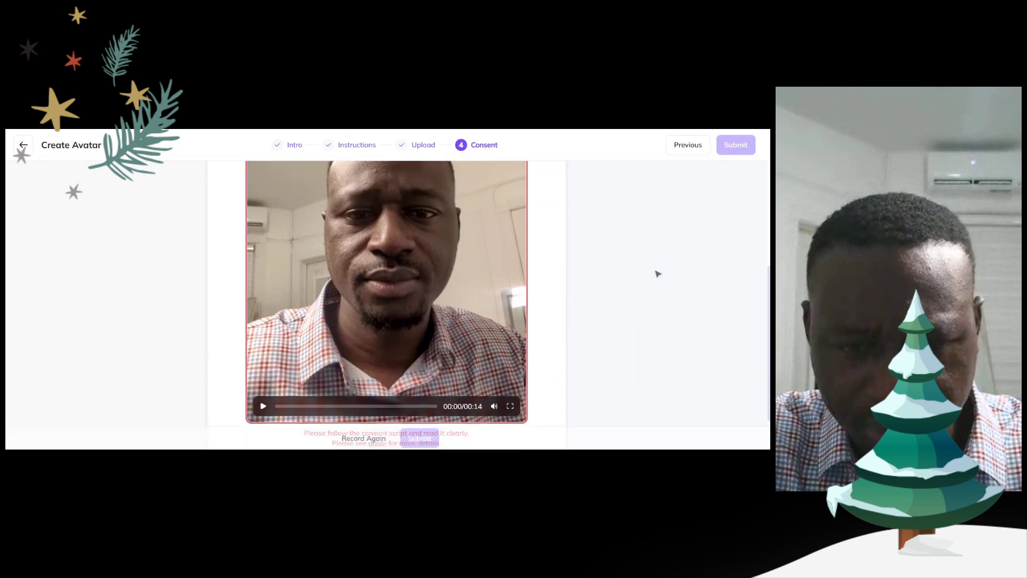
pyautogui.scroll(-1, 658, 274)
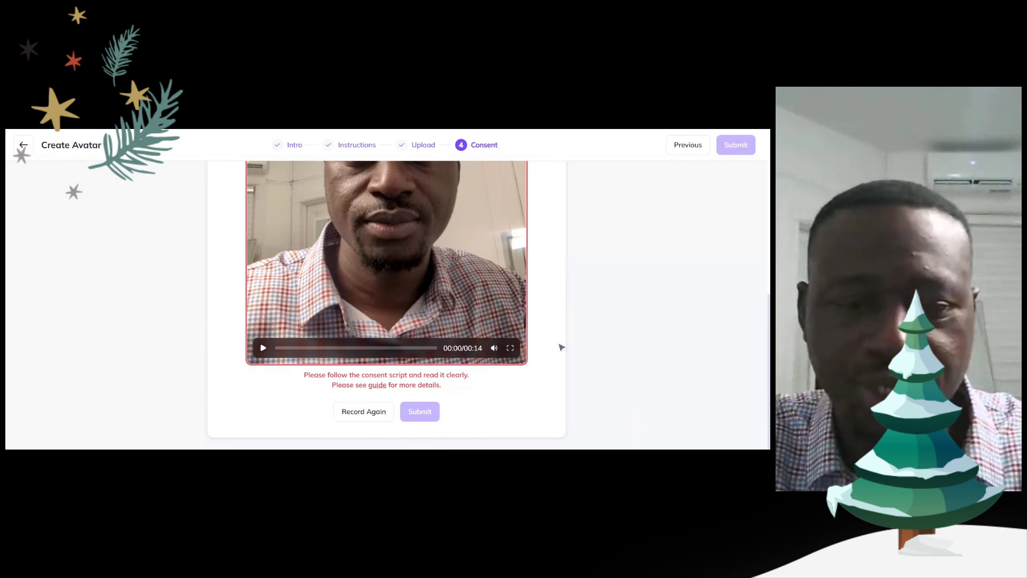
# Discard the consent recording, record a replacement by phone with a refreshed QR code, and check its feedback.
pyautogui.click(367, 415)
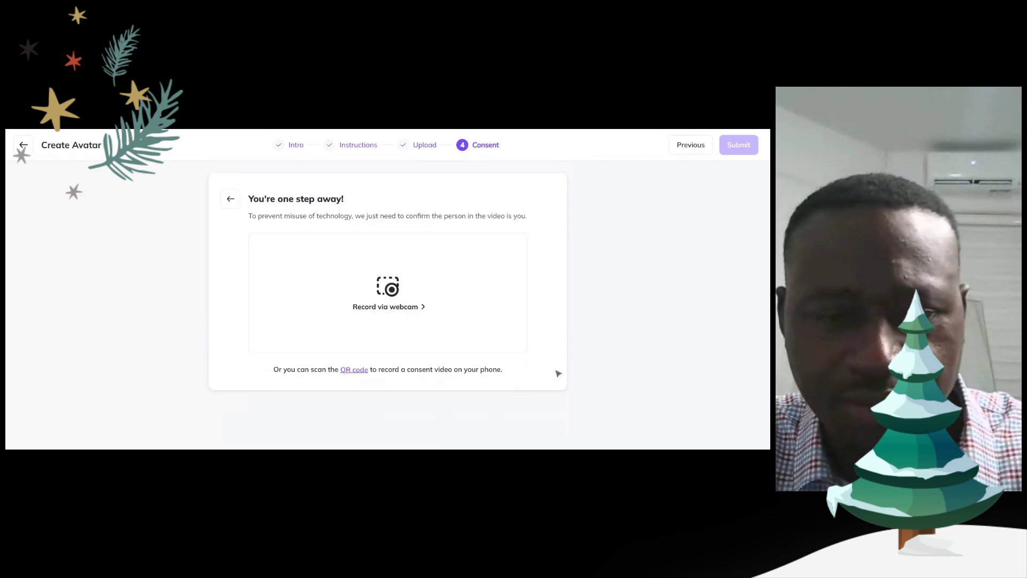
pyautogui.click(354, 369)
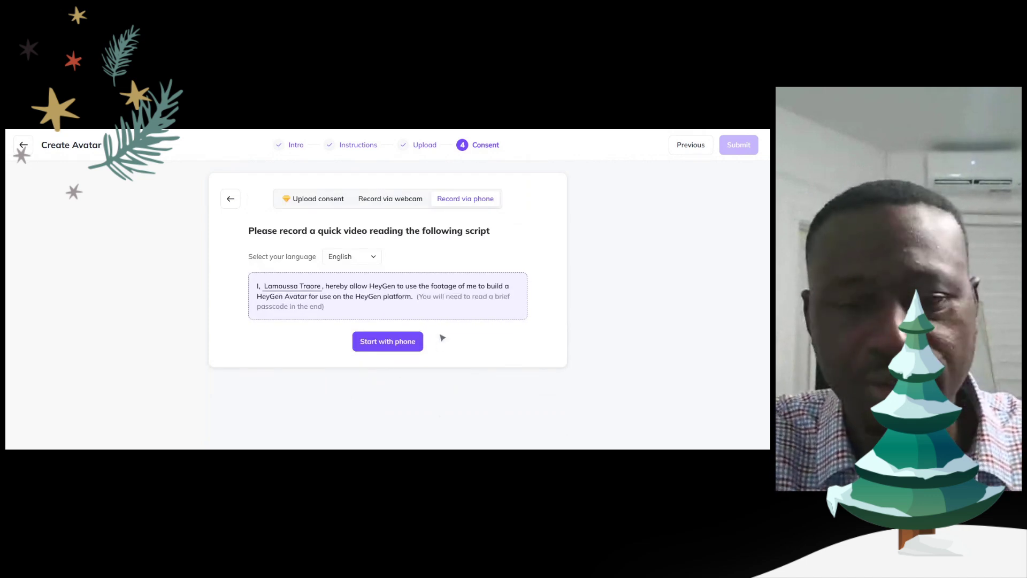
pyautogui.click(417, 350)
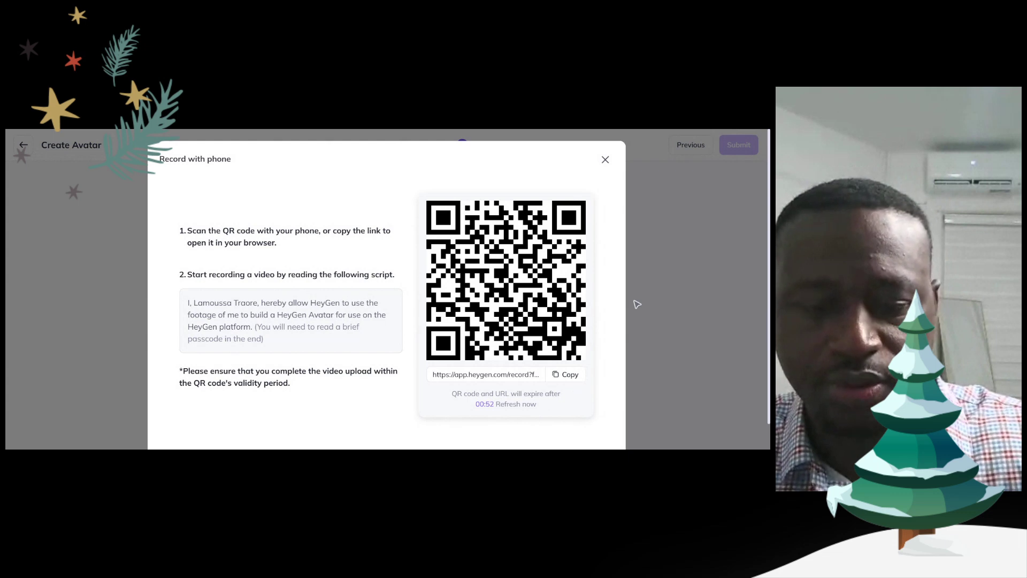
pyautogui.doubleClick(529, 404)
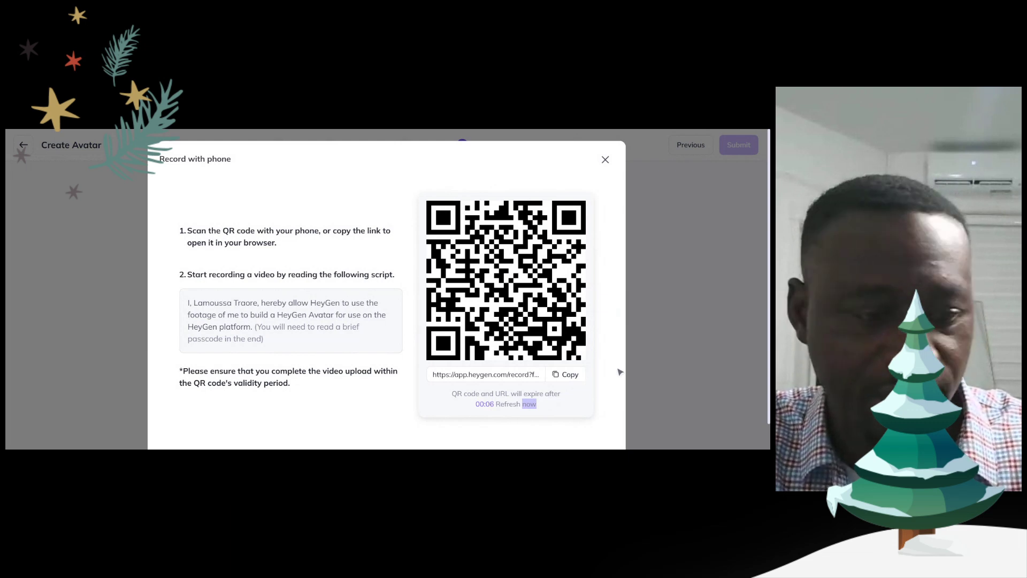
pyautogui.scroll(-4, 630, 284)
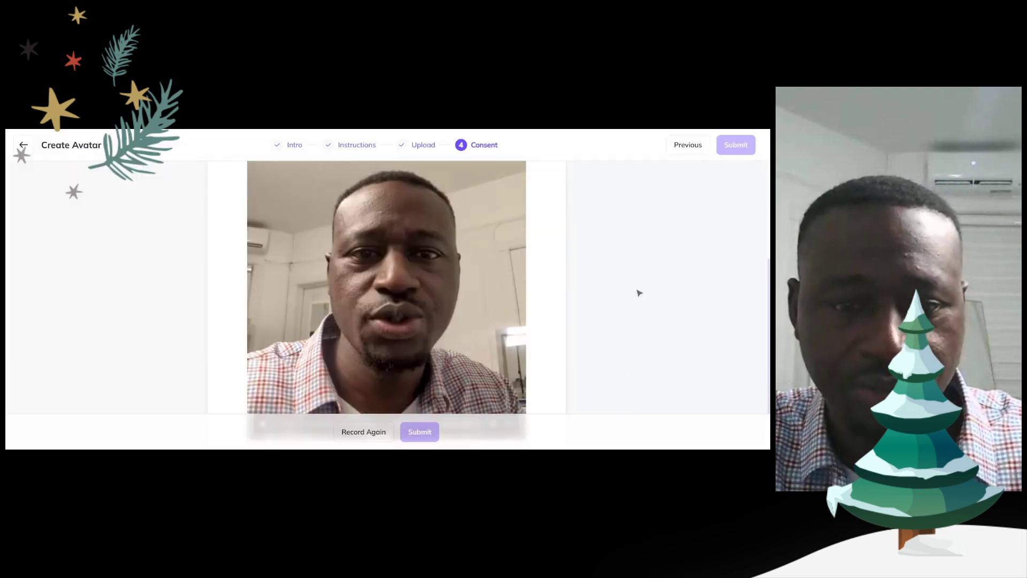
pyautogui.scroll(-1, 639, 293)
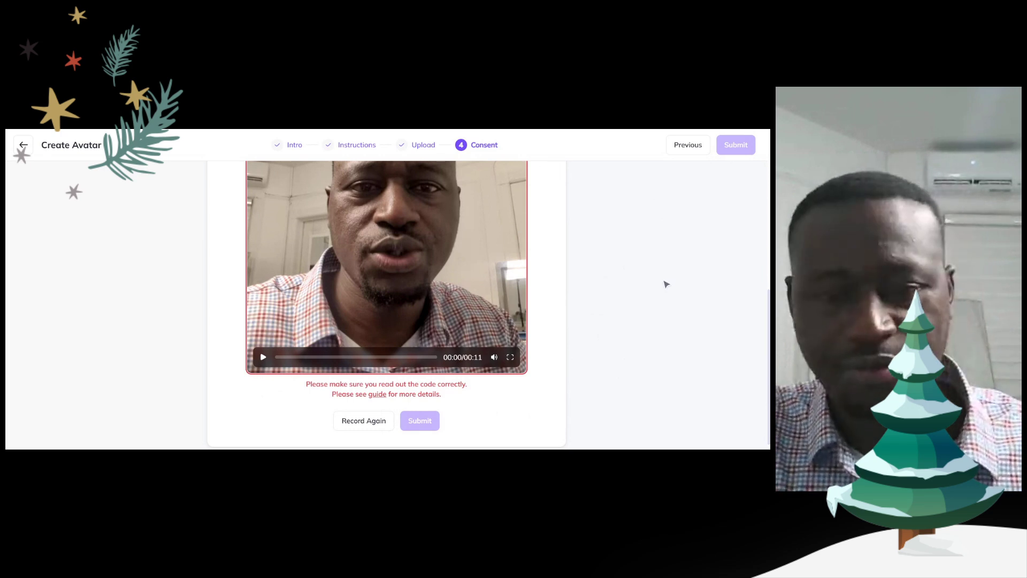
pyautogui.scroll(-1, 471, 353)
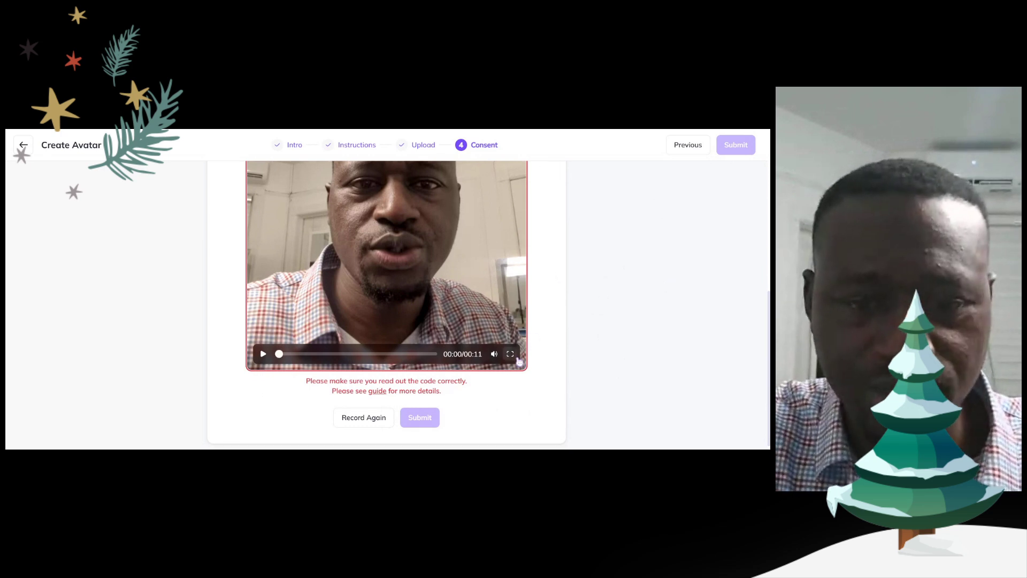
# Restart the consent recording once more by phone, refreshing the QR code, and review the third uploaded video.
pyautogui.click(380, 414)
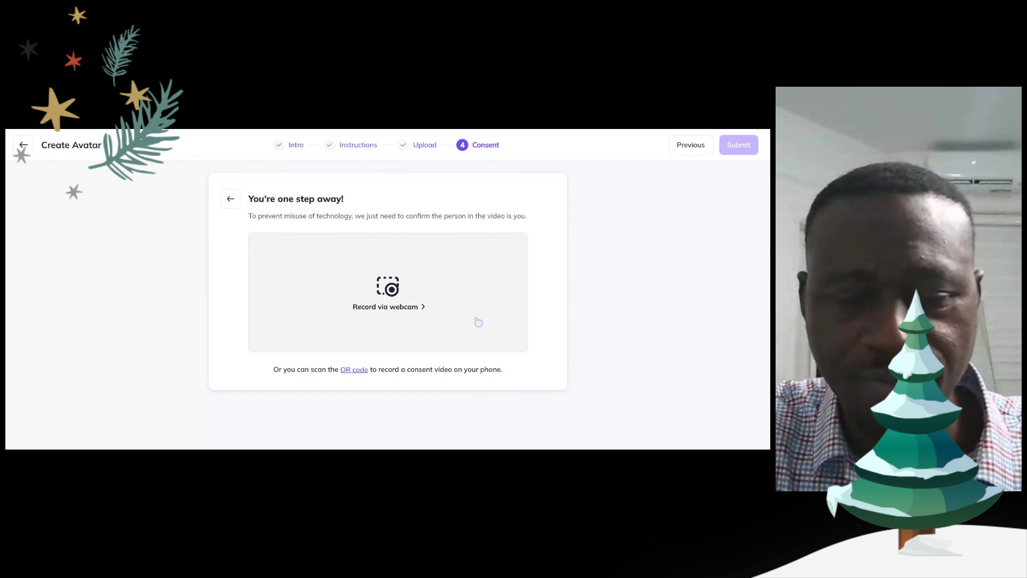
pyautogui.click(363, 370)
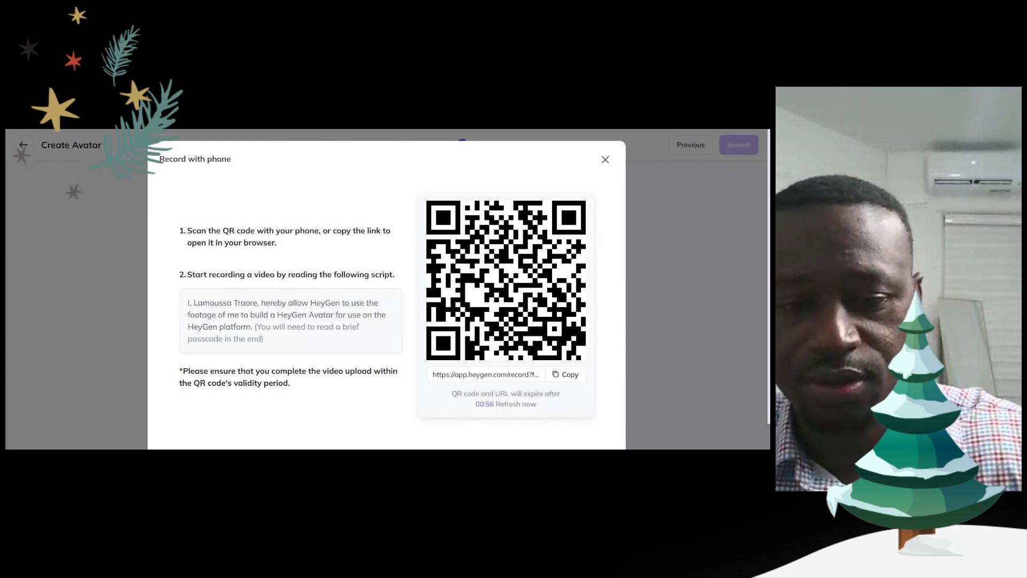
pyautogui.click(518, 405)
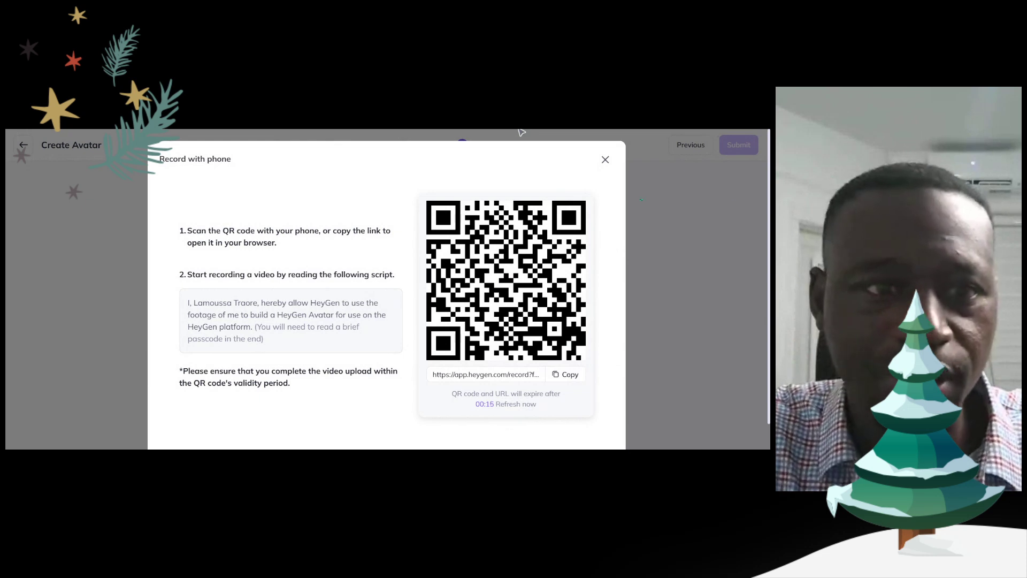
pyautogui.scroll(-4, 621, 297)
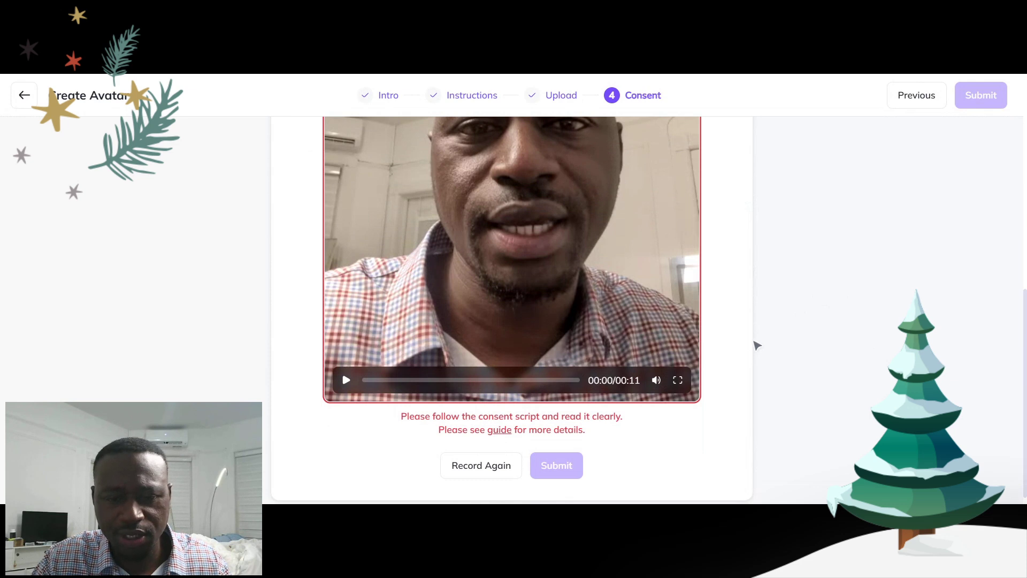
pyautogui.scroll(-1, 755, 346)
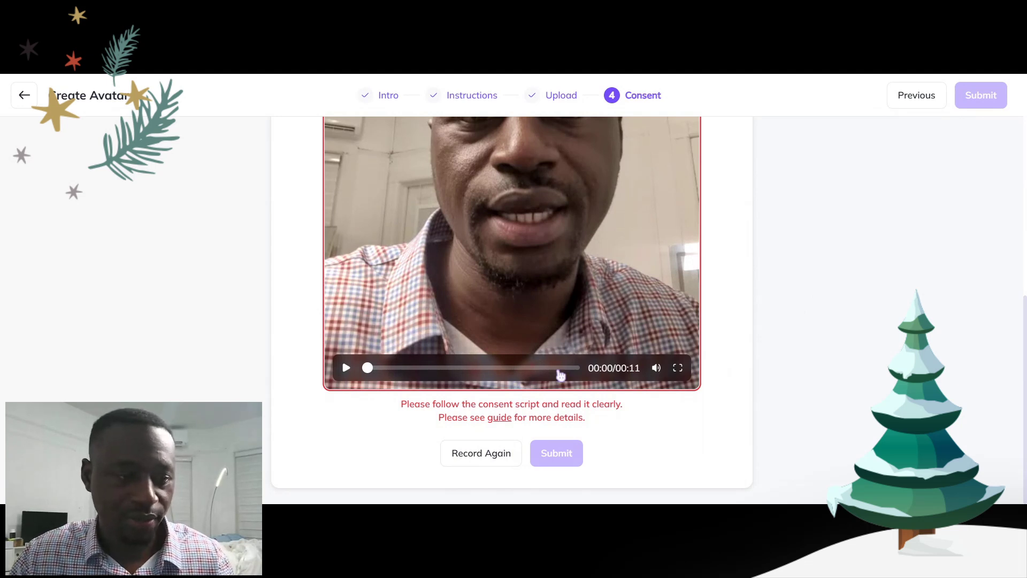
# Discard the rejected consent recording, restart it by phone with the English script, and refresh the QR code.
pyautogui.click(505, 453)
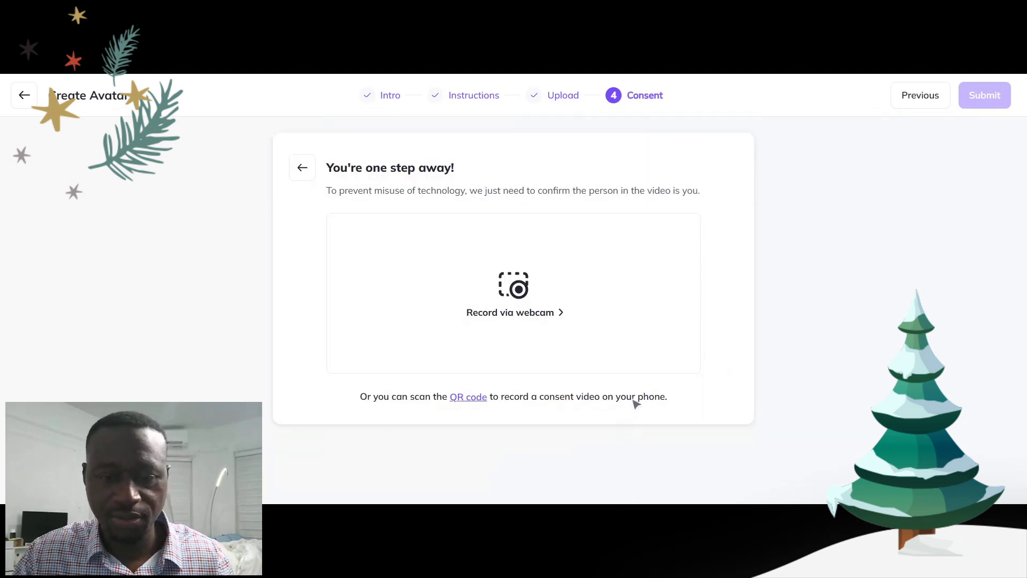
pyautogui.click(472, 399)
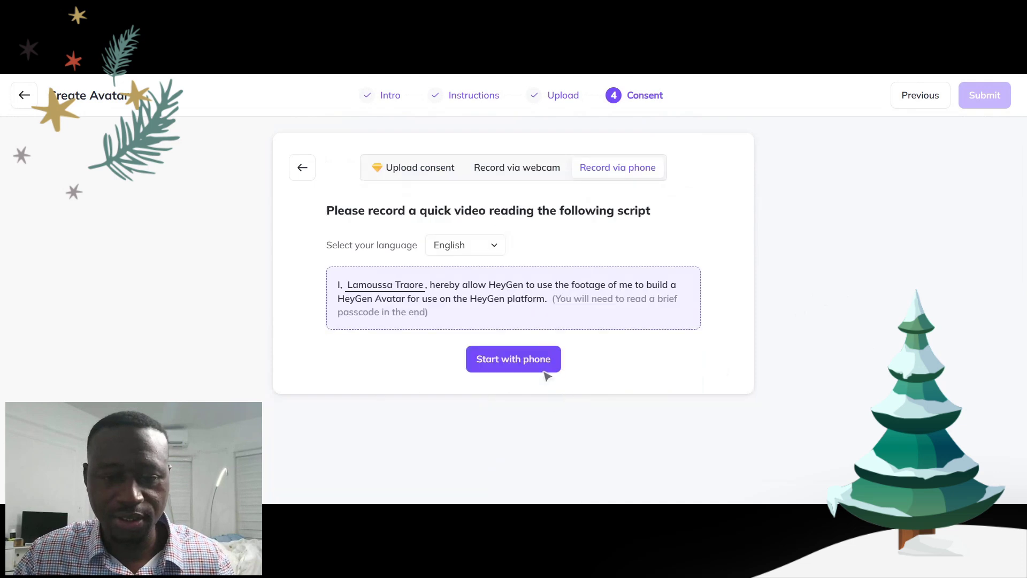
pyautogui.click(516, 362)
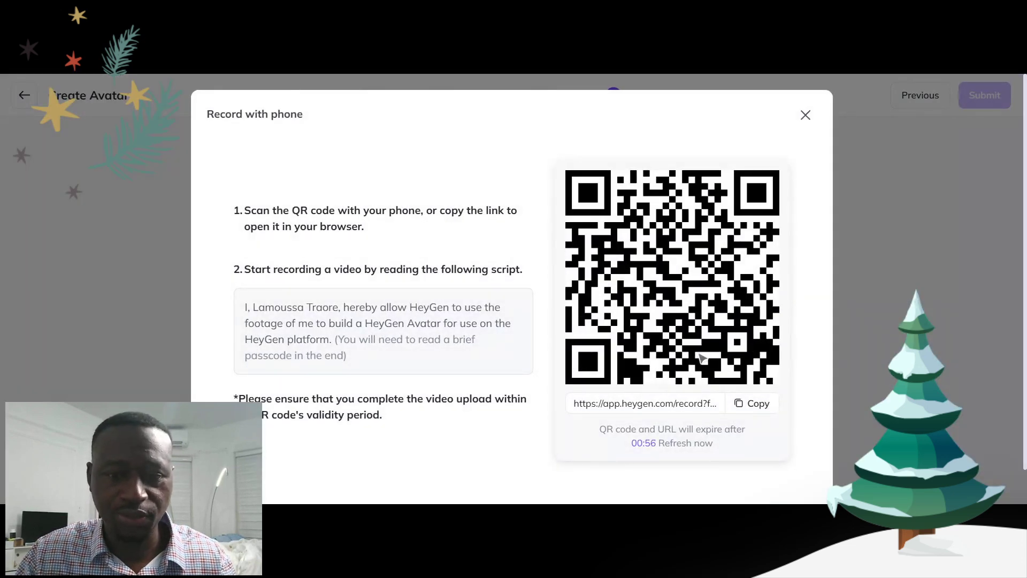
pyautogui.scroll(-1, 730, 434)
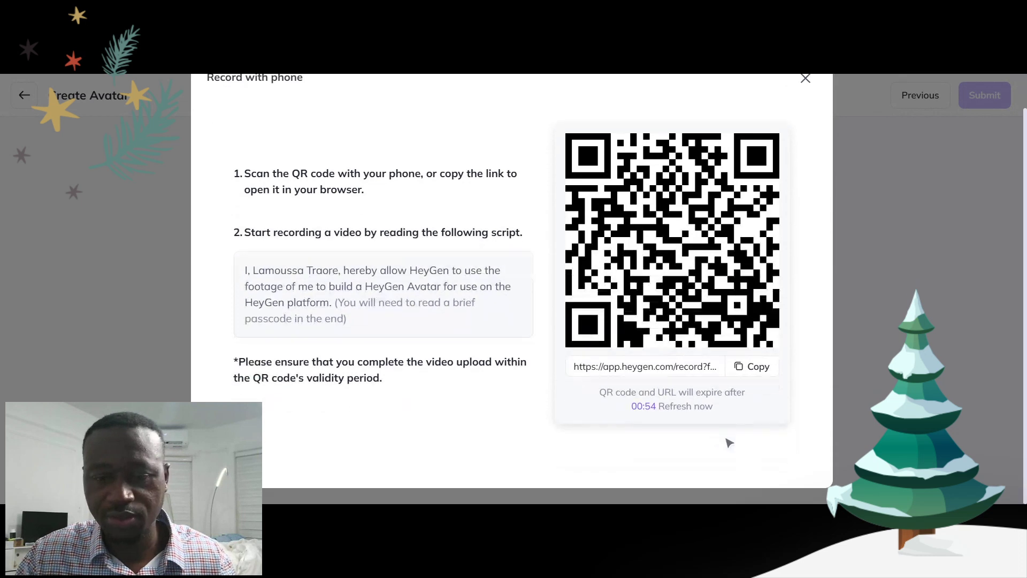
pyautogui.click(696, 410)
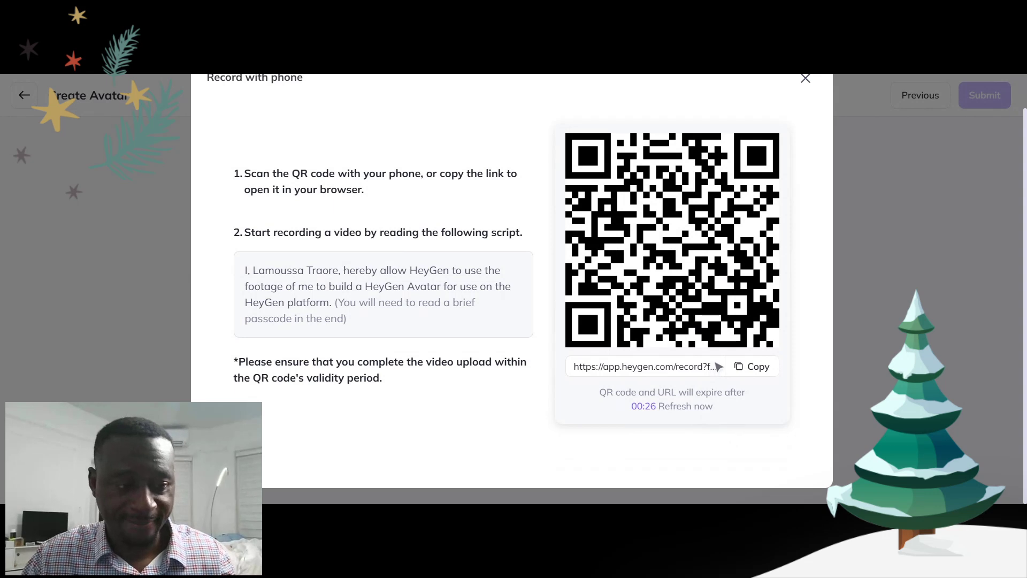
pyautogui.click(752, 366)
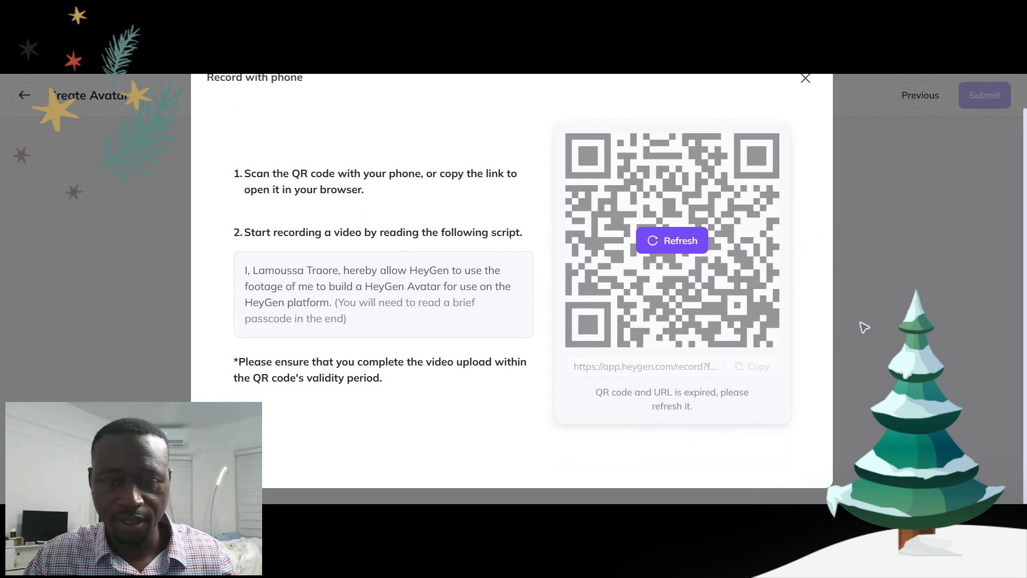
# Regenerate the expired QR code, record the consent script on the phone, and check the feedback under the uploaded video.
pyautogui.scroll(1, 863, 325)
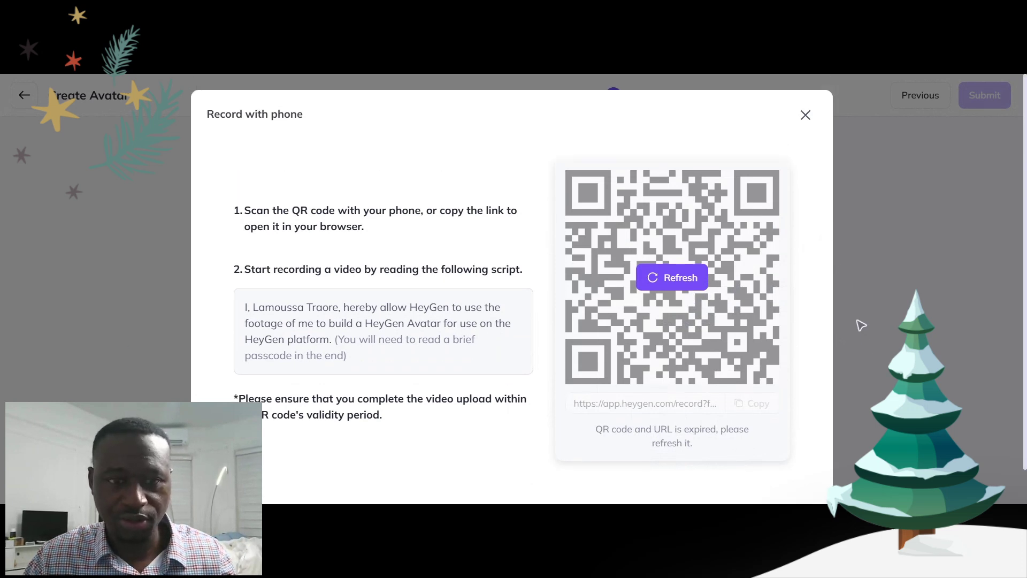
pyautogui.scroll(-1, 858, 326)
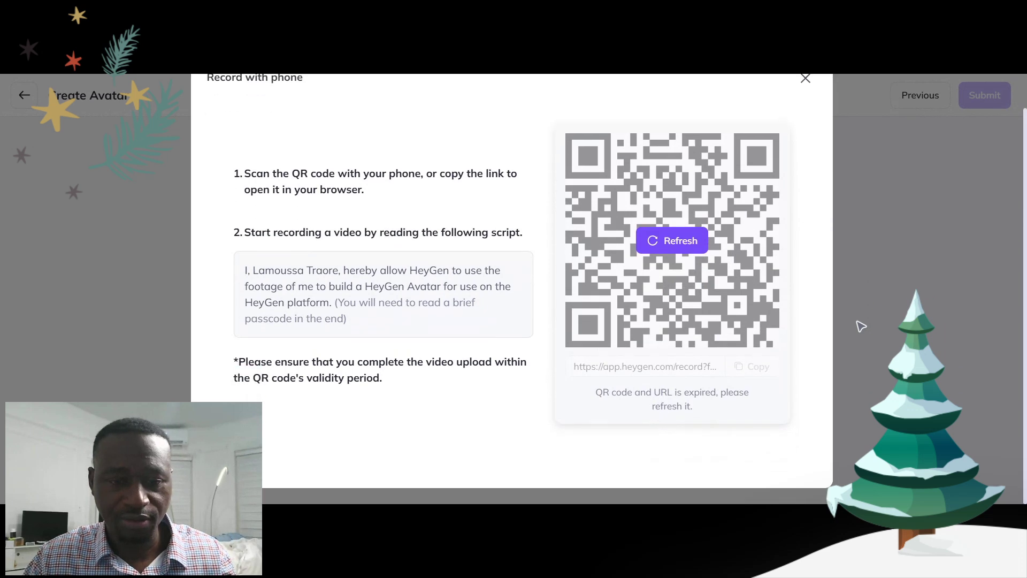
pyautogui.scroll(1, 857, 326)
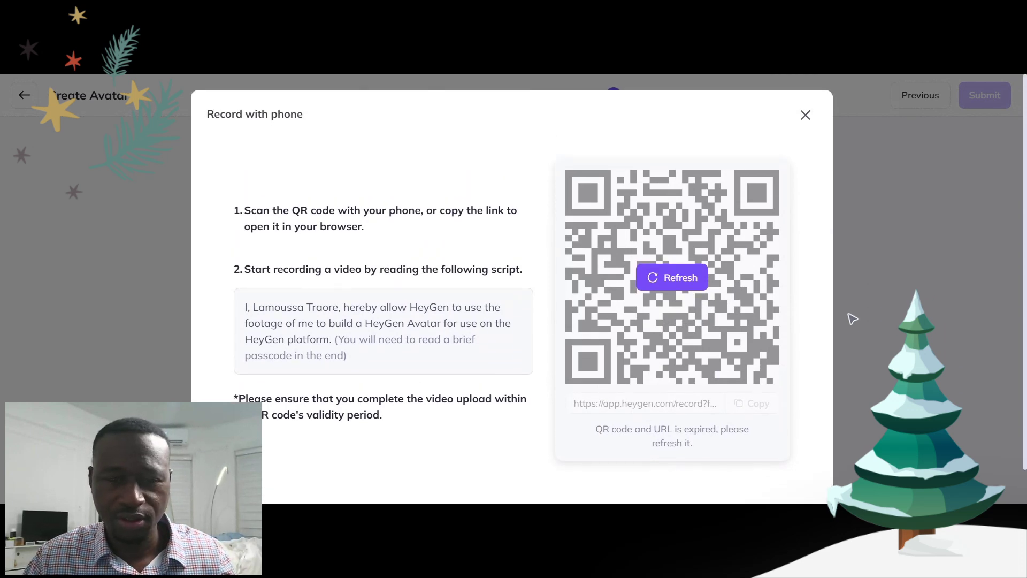
pyautogui.scroll(-1, 850, 321)
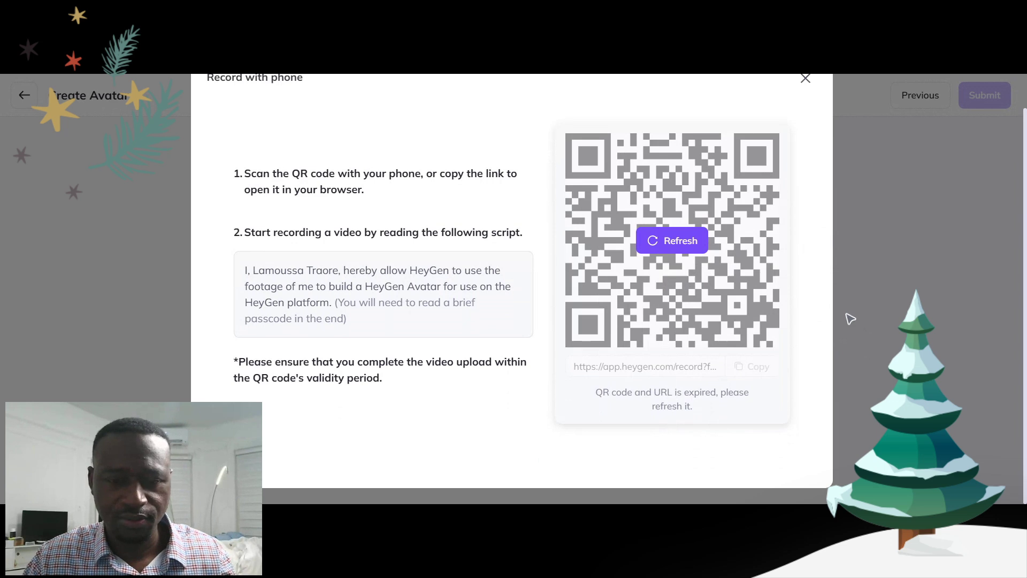
pyautogui.click(668, 242)
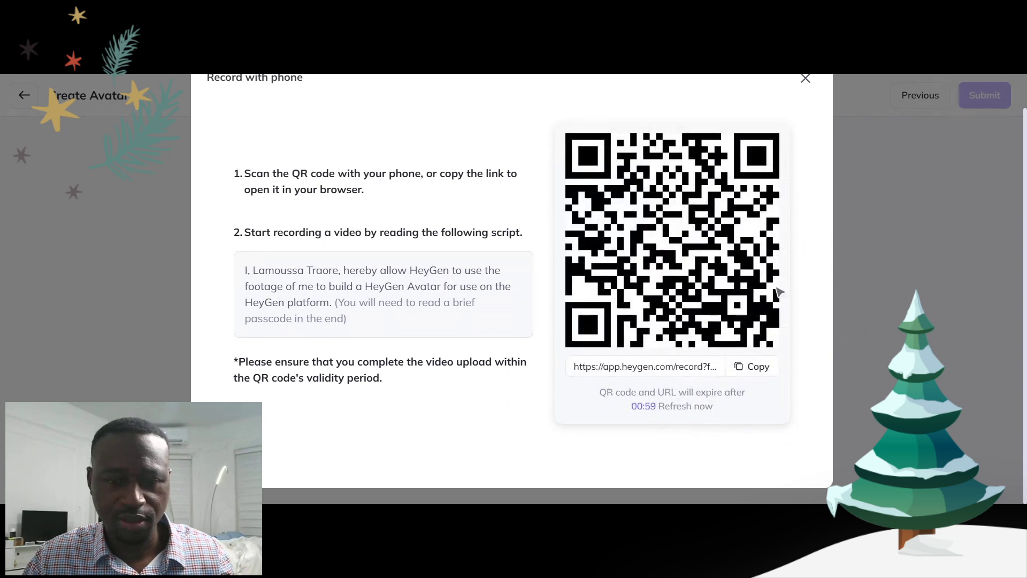
pyautogui.click(693, 408)
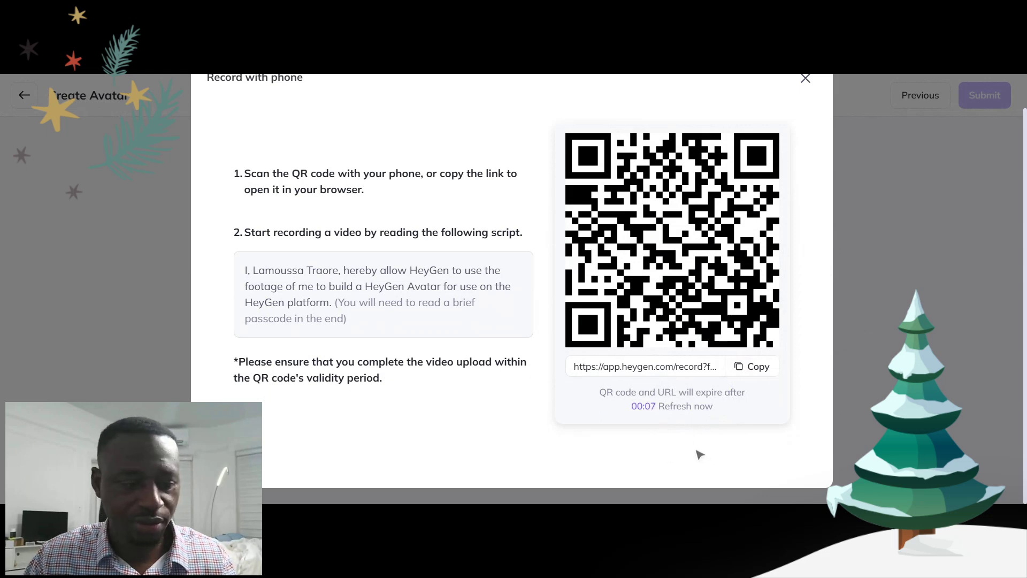
pyautogui.scroll(-5, 824, 305)
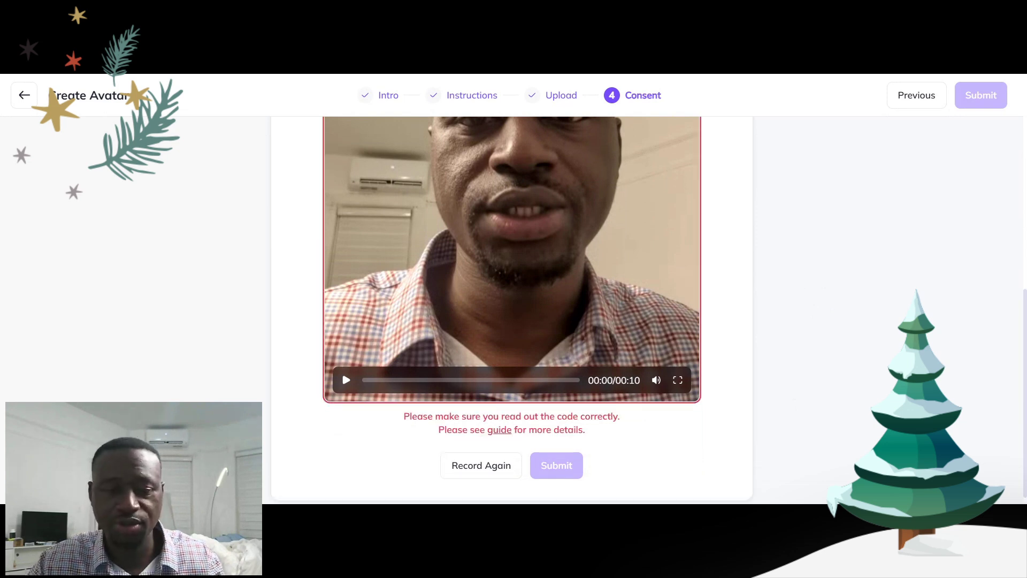
# Replace the consent recording with a new one by phone, refreshing the QR code while recording the English script.
pyautogui.click(485, 464)
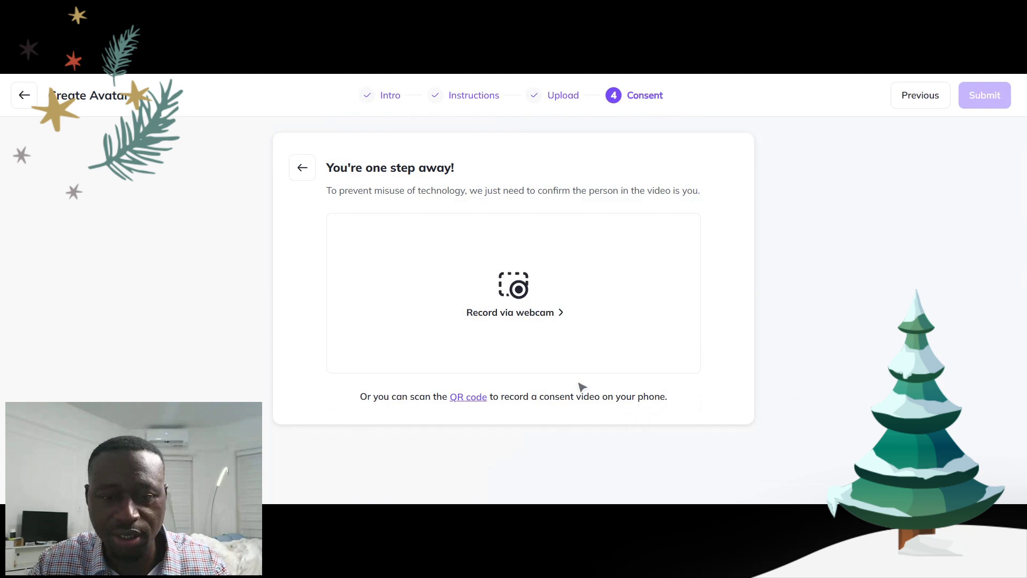
pyautogui.click(468, 399)
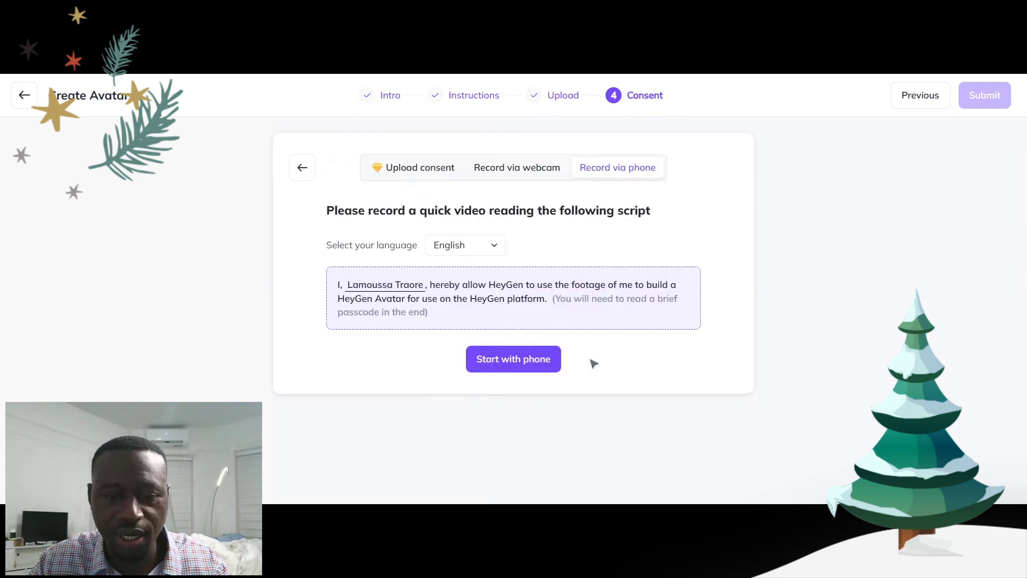
pyautogui.click(545, 360)
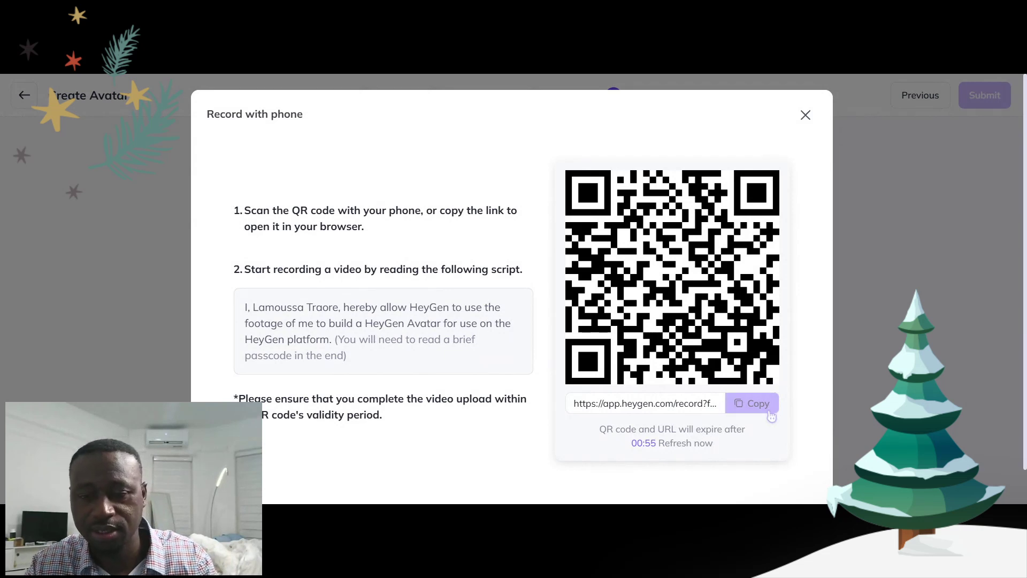
pyautogui.click(690, 444)
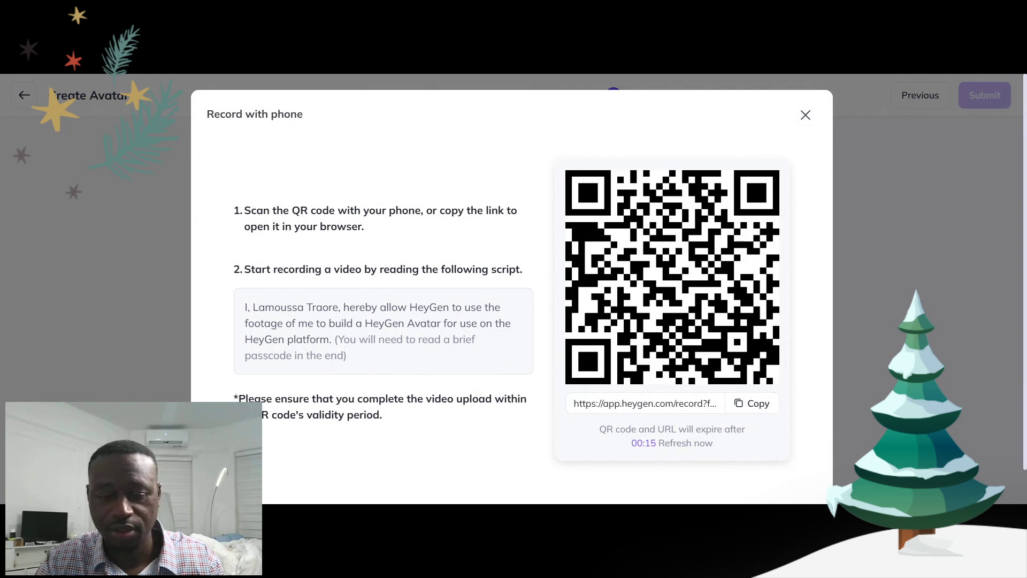
pyautogui.click(702, 445)
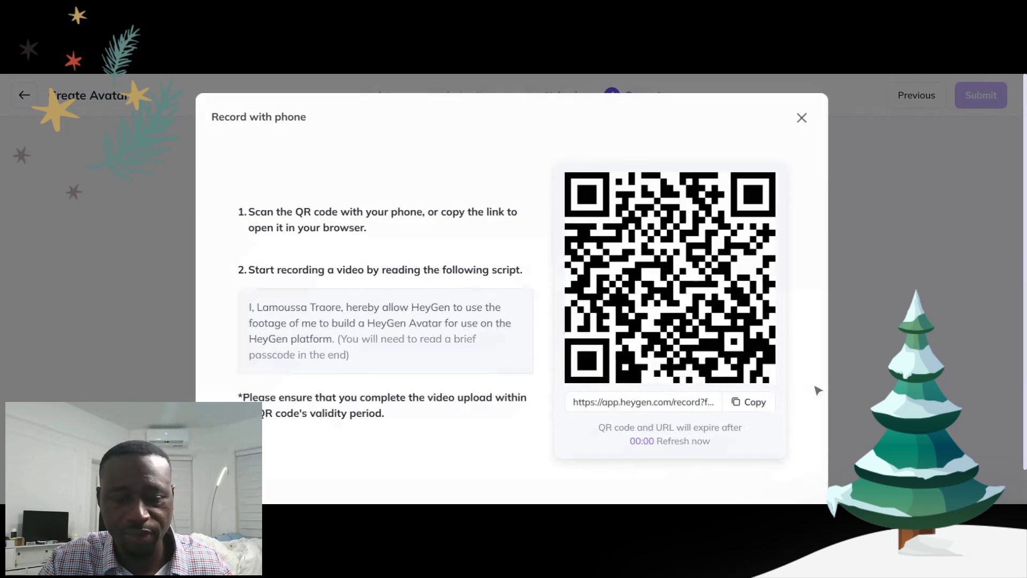
# Review the new consent video, submit it, and finish creating the avatar.
pyautogui.scroll(-5, 821, 319)
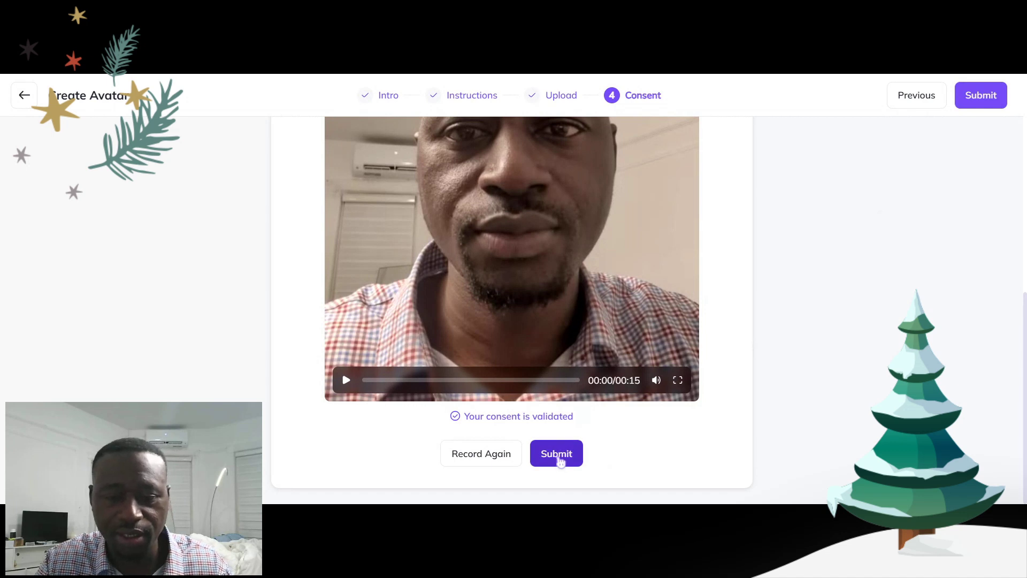
pyautogui.click(559, 459)
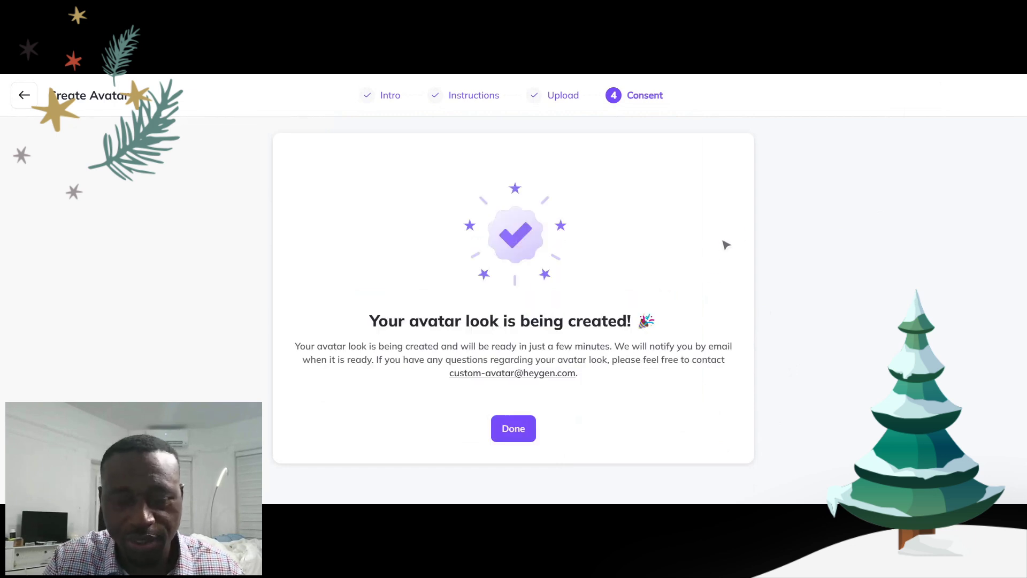
pyautogui.click(517, 428)
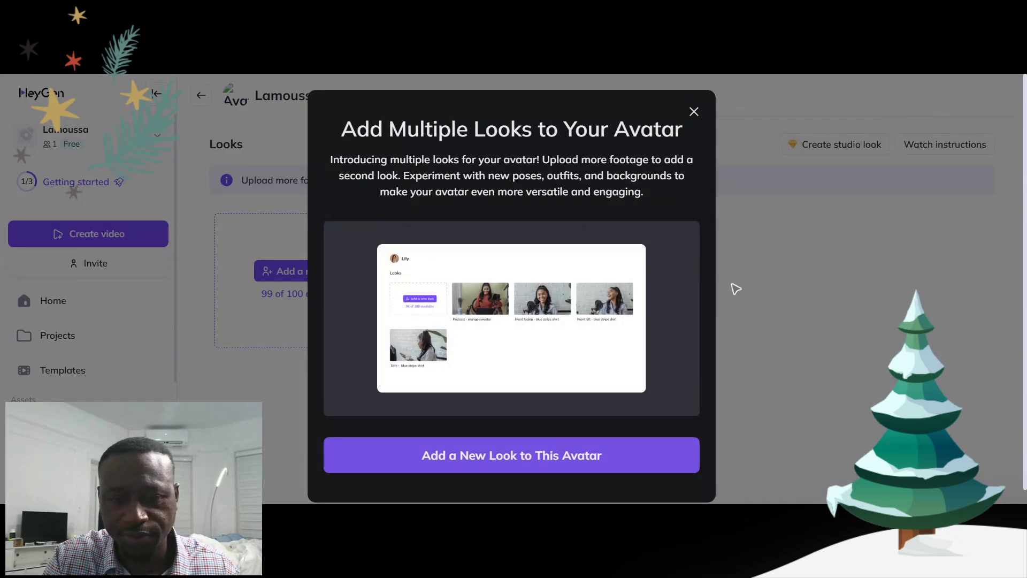
# Start adding a new look to the avatar and choose to upload existing footage for it.
pyautogui.click(614, 454)
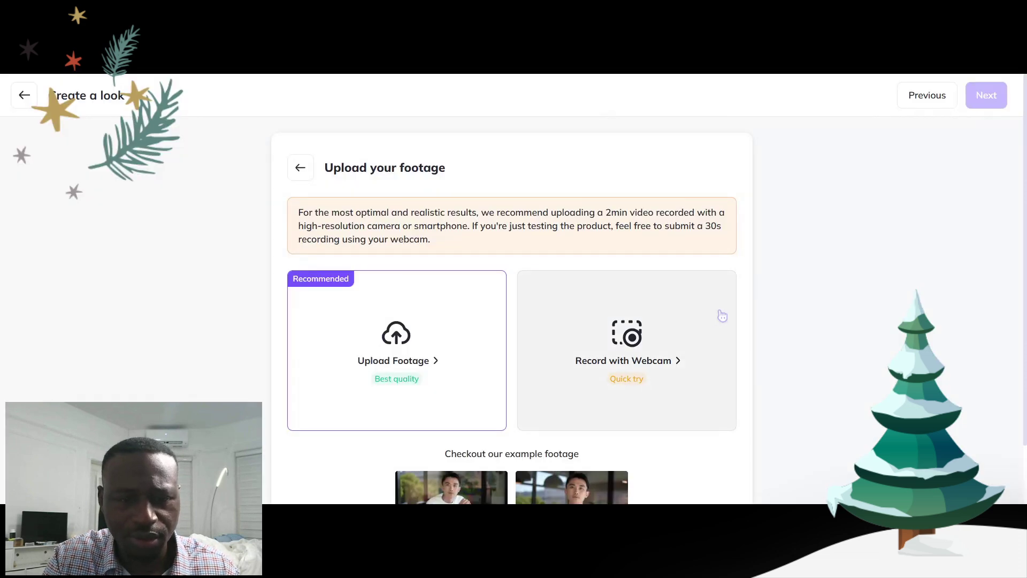
pyautogui.scroll(-1, 722, 316)
pyautogui.scroll(1, 724, 317)
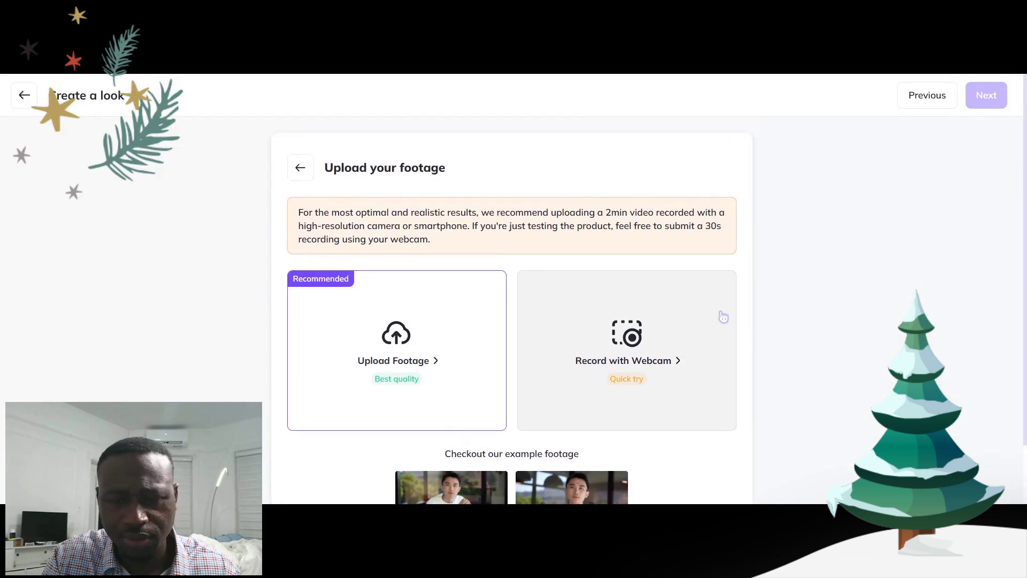
pyautogui.scroll(-1, 724, 319)
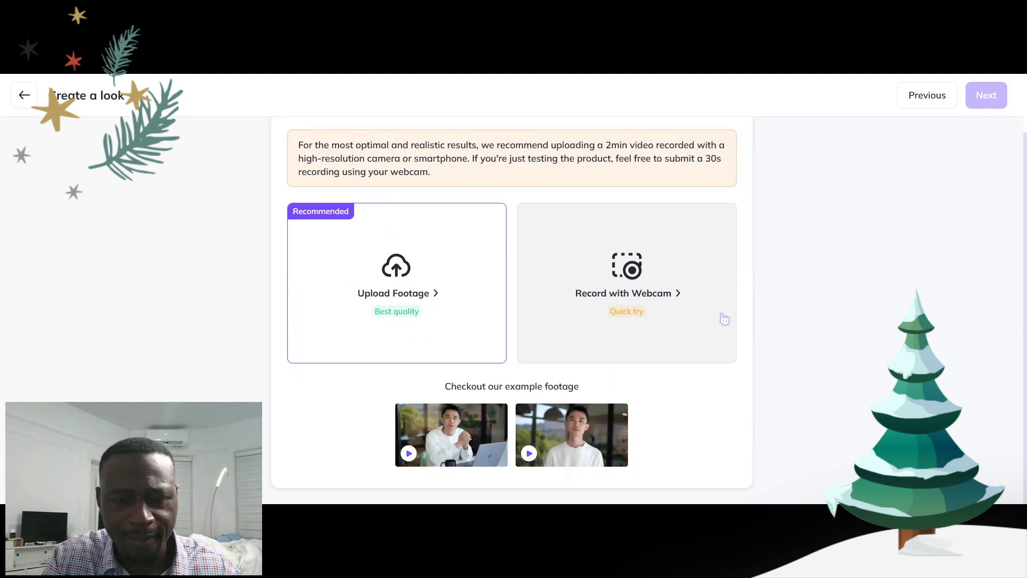
pyautogui.click(603, 314)
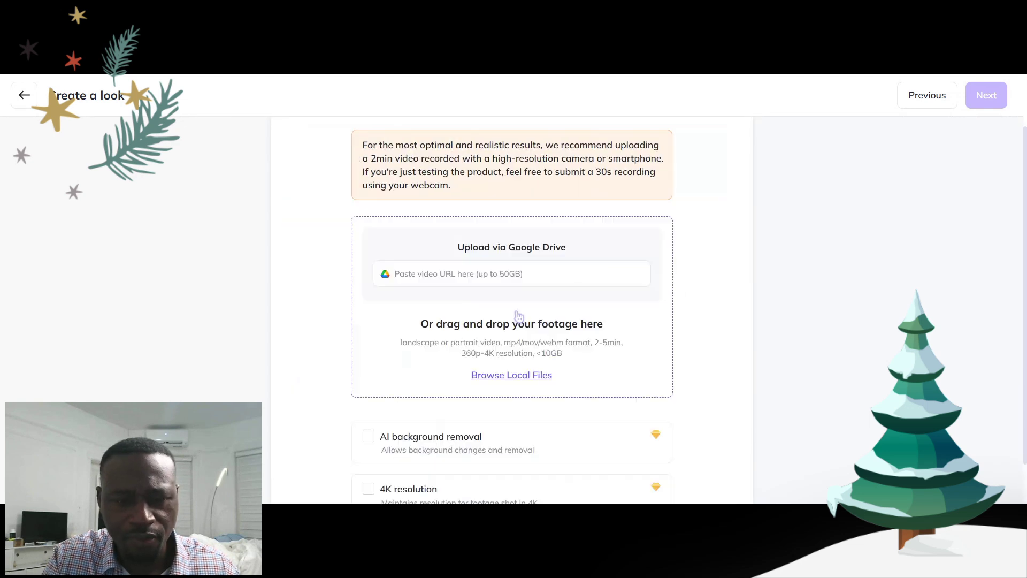
# Review the footage upload options and add the local video recording as footage for the new look.
pyautogui.scroll(-1, 635, 374)
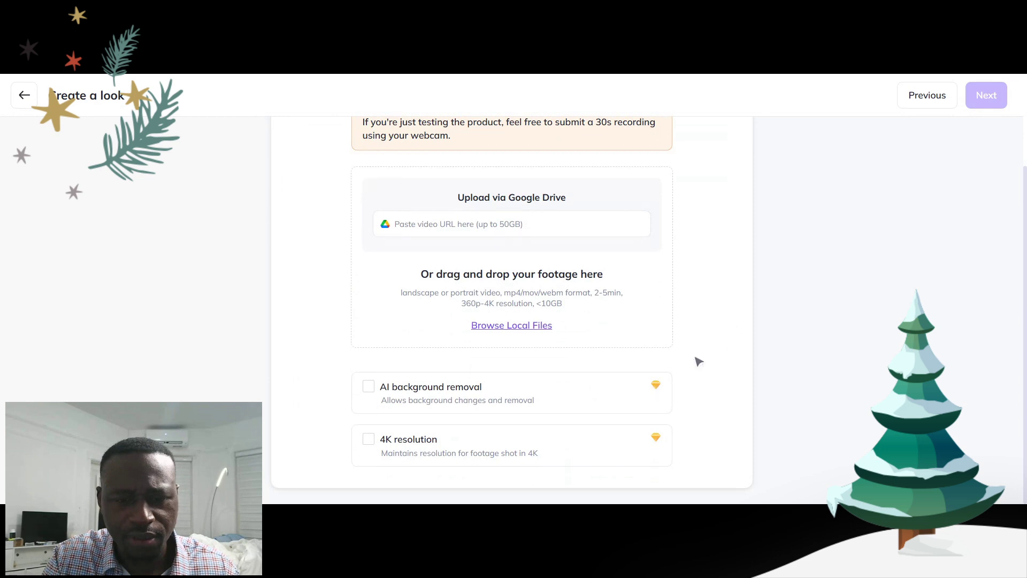
pyautogui.scroll(2, 690, 356)
pyautogui.scroll(-2, 723, 356)
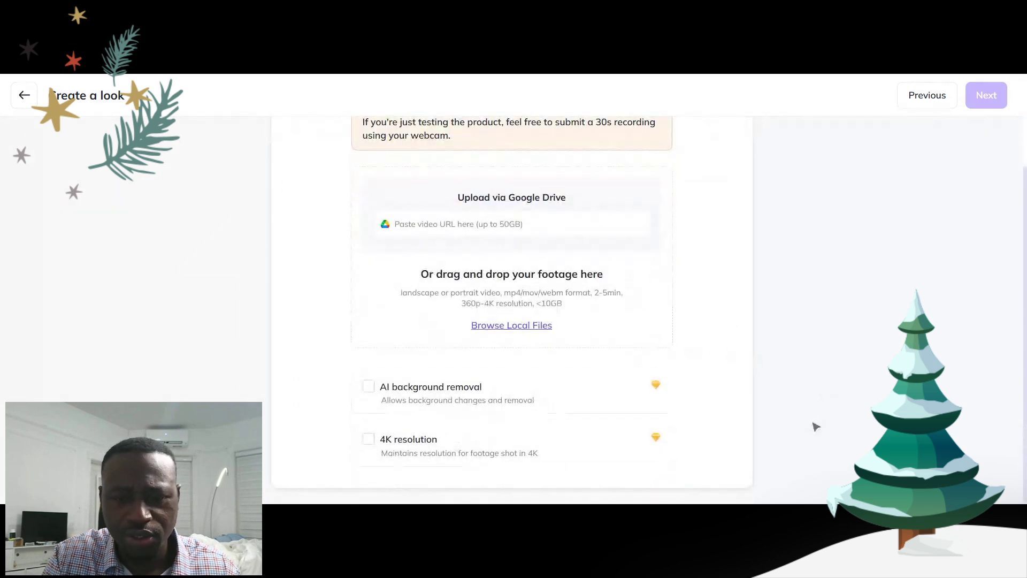
pyautogui.scroll(1, 815, 412)
pyautogui.scroll(2, 816, 398)
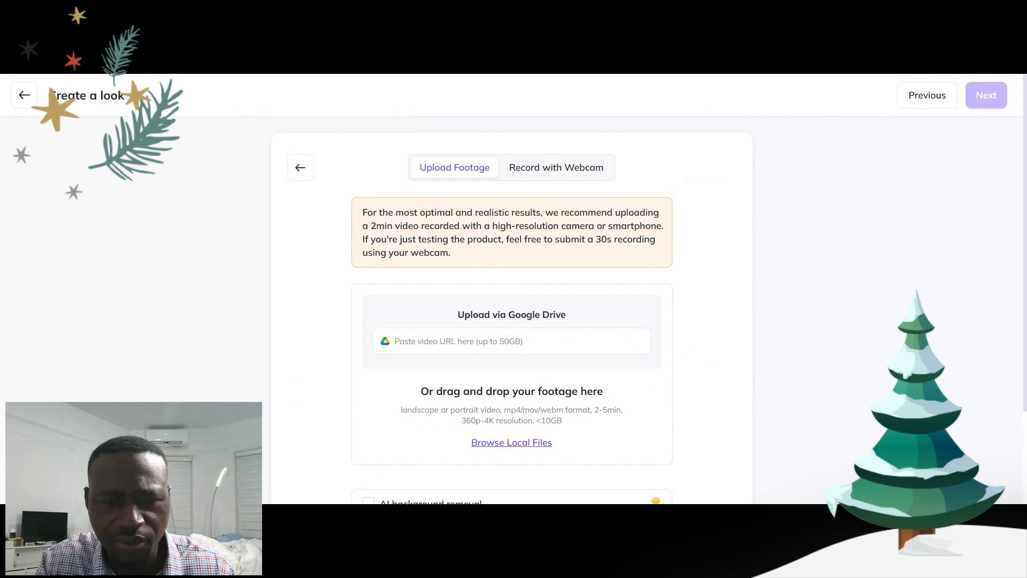
pyautogui.scroll(-2, 812, 353)
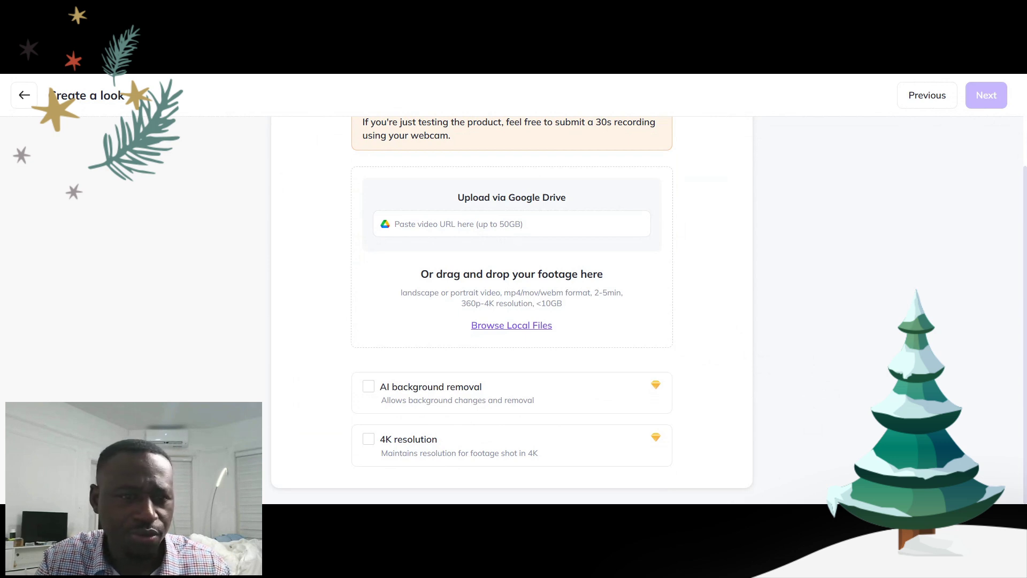
pyautogui.moveTo(1026, 331); pyautogui.dragTo(589, 267)
# Confirm all four footage requirements for the uploaded video and enable keeping ambient sounds in the recording.
pyautogui.scroll(2, 736, 341)
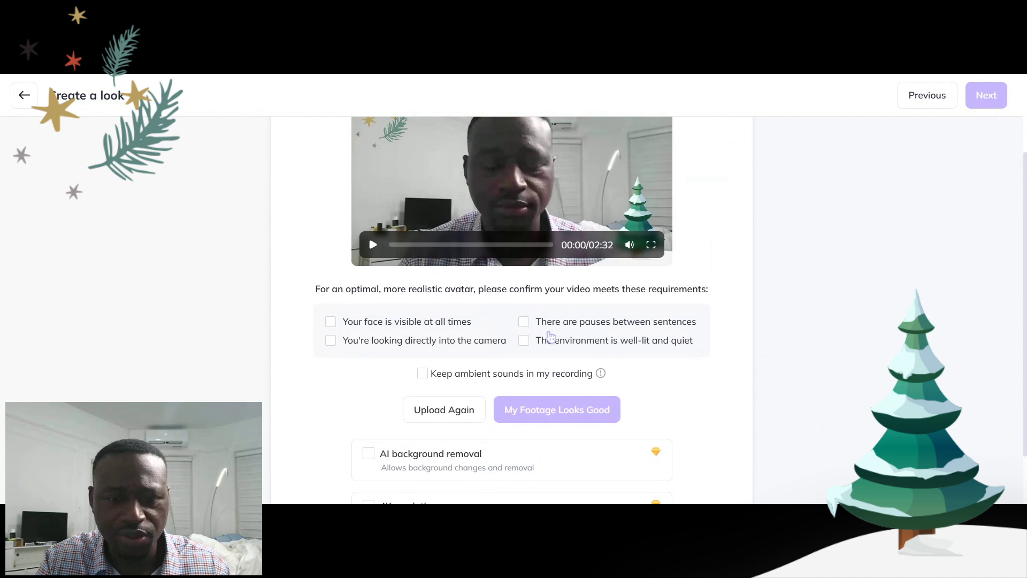
pyautogui.click(331, 389)
pyautogui.click(330, 407)
pyautogui.click(532, 389)
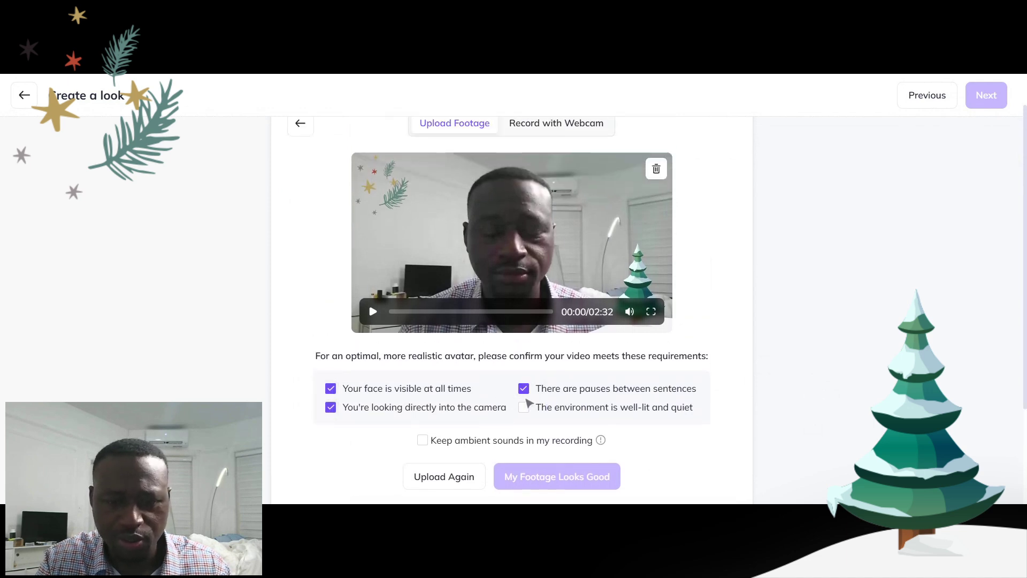
pyautogui.click(524, 407)
pyautogui.click(423, 441)
# Approve the uploaded footage as good, finish creating the look, and return to the avatar's looks.
pyautogui.scroll(-2, 534, 435)
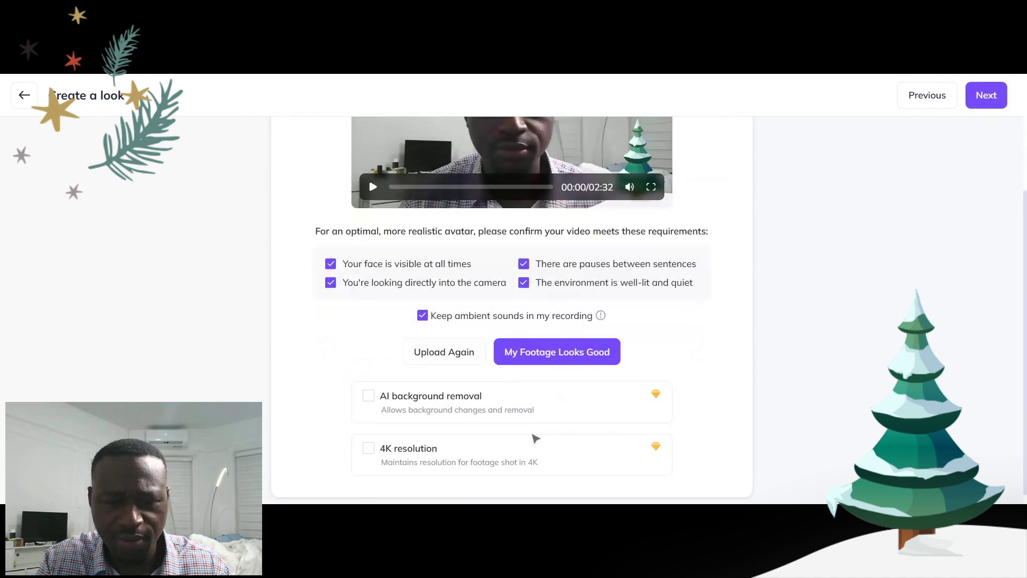
pyautogui.click(563, 344)
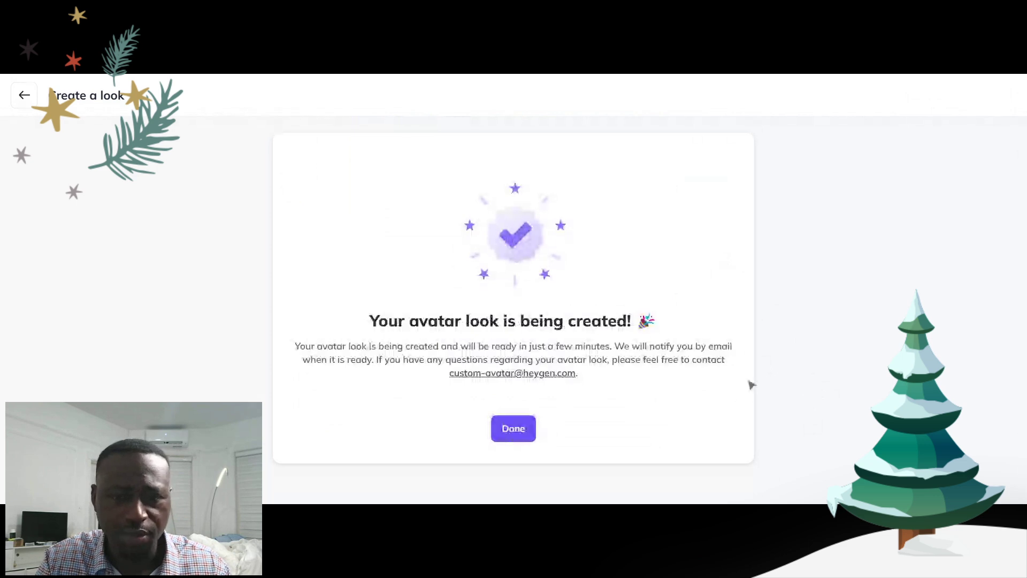
pyautogui.click(524, 430)
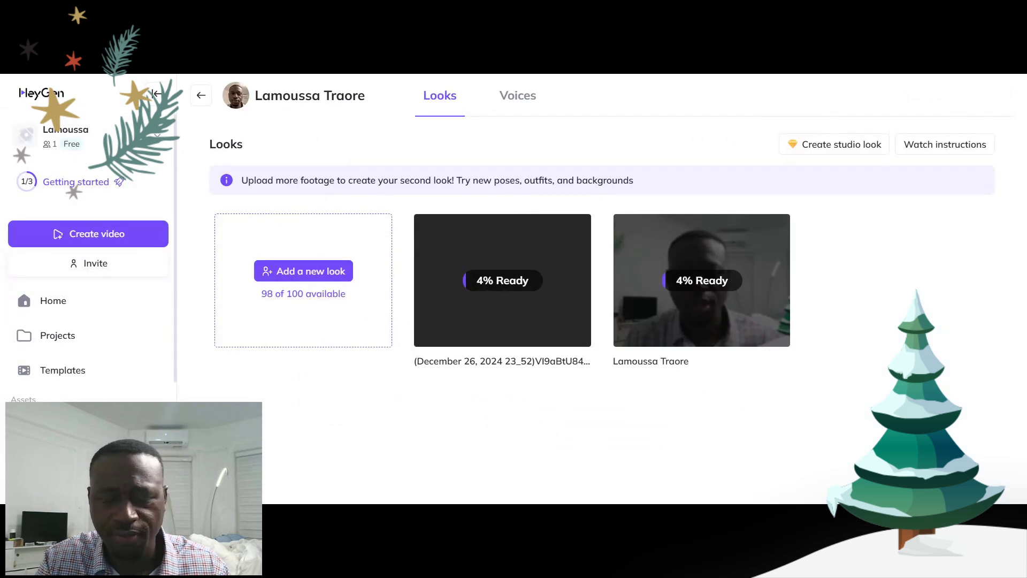
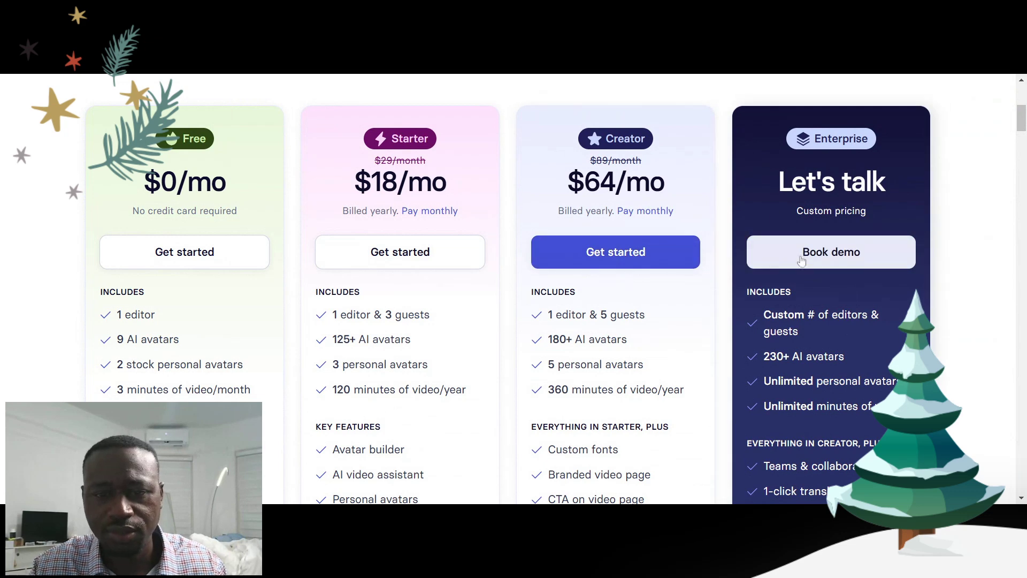
# Review the Free, Starter, Creator and Enterprise plan cards on the Synthesia pricing page, comparing prices, avatars, video minutes and key features.
pyautogui.scroll(2, 775, 248)
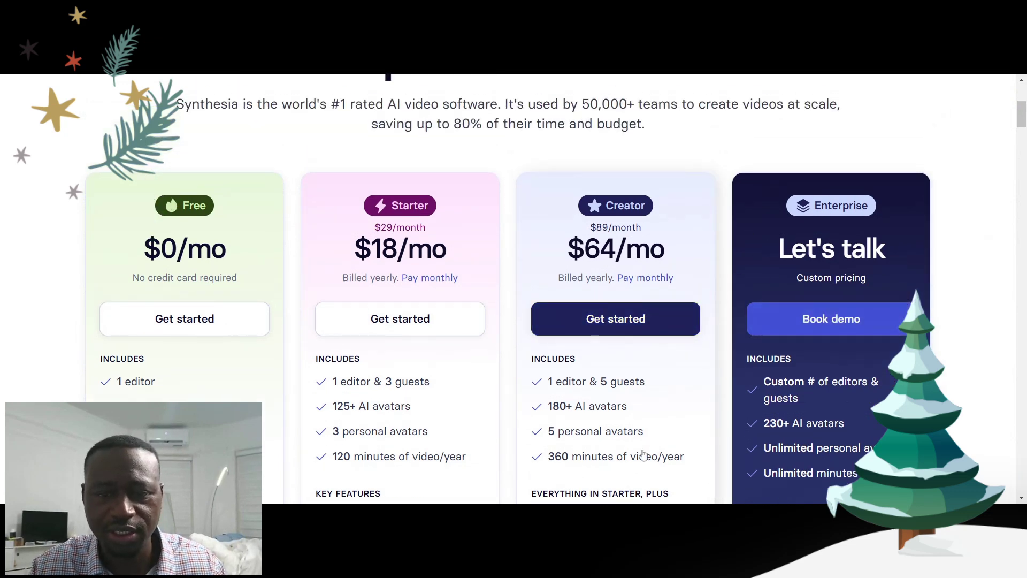
pyautogui.scroll(-2, 643, 454)
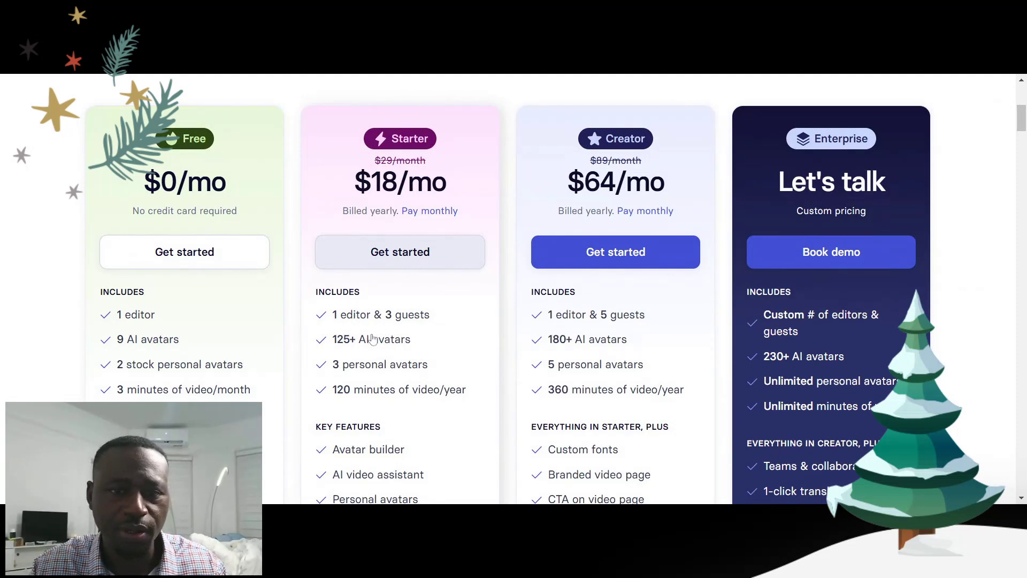
pyautogui.scroll(-2, 373, 340)
pyautogui.scroll(2, 373, 340)
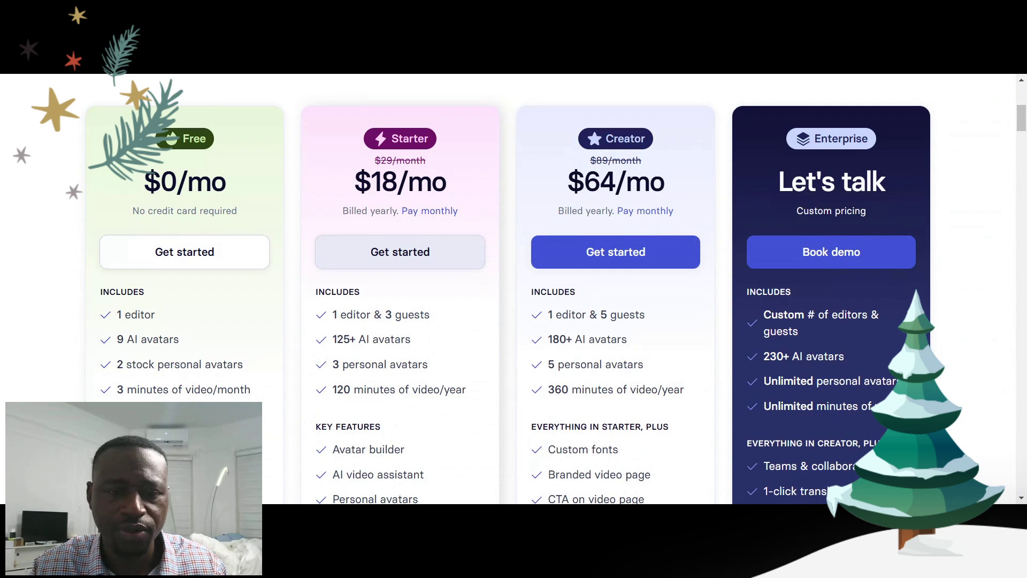
pyautogui.scroll(-1, 699, 265)
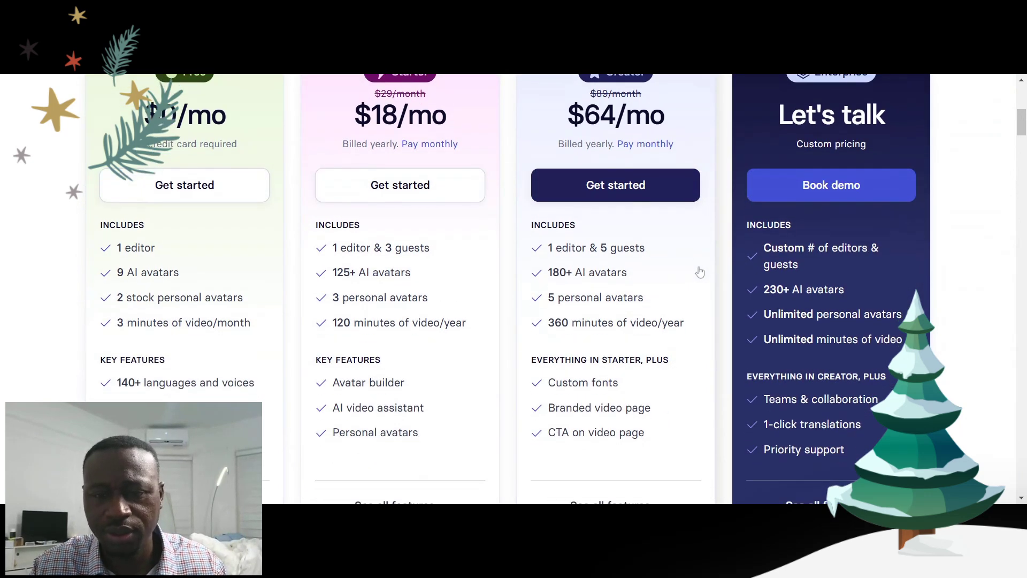
pyautogui.scroll(-1, 700, 273)
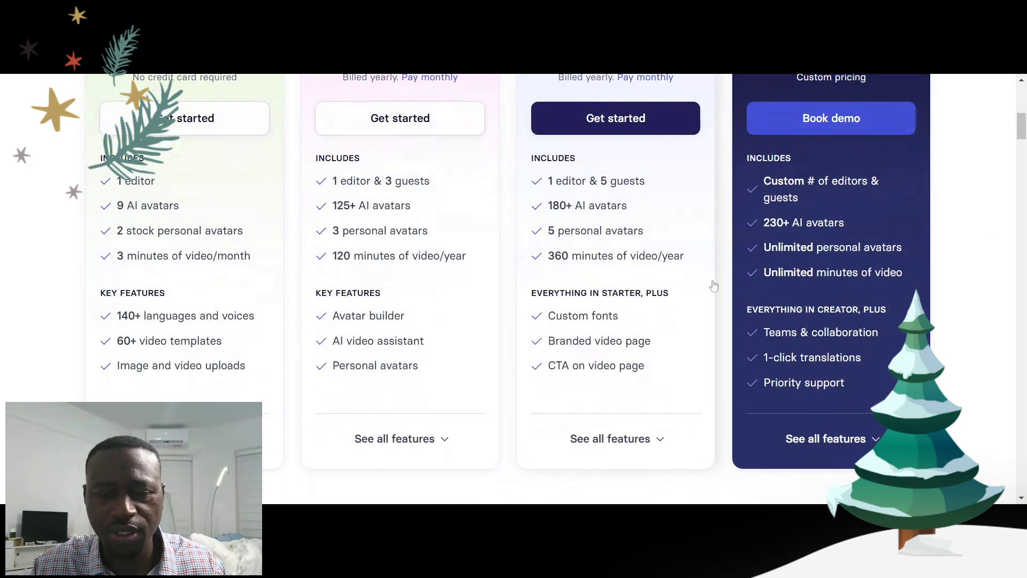
pyautogui.scroll(-1, 709, 285)
pyautogui.scroll(3, 700, 265)
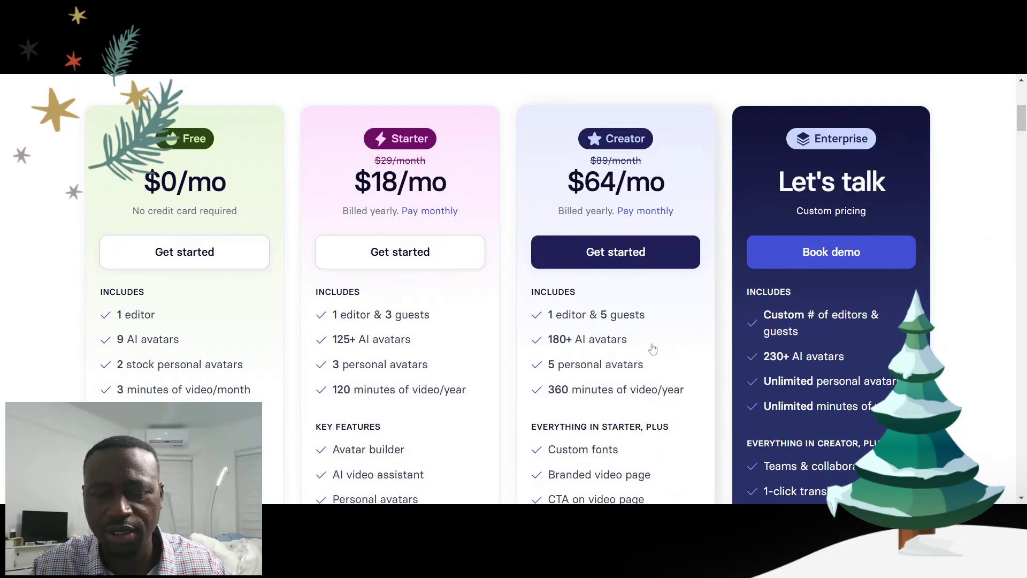
pyautogui.scroll(-1, 653, 349)
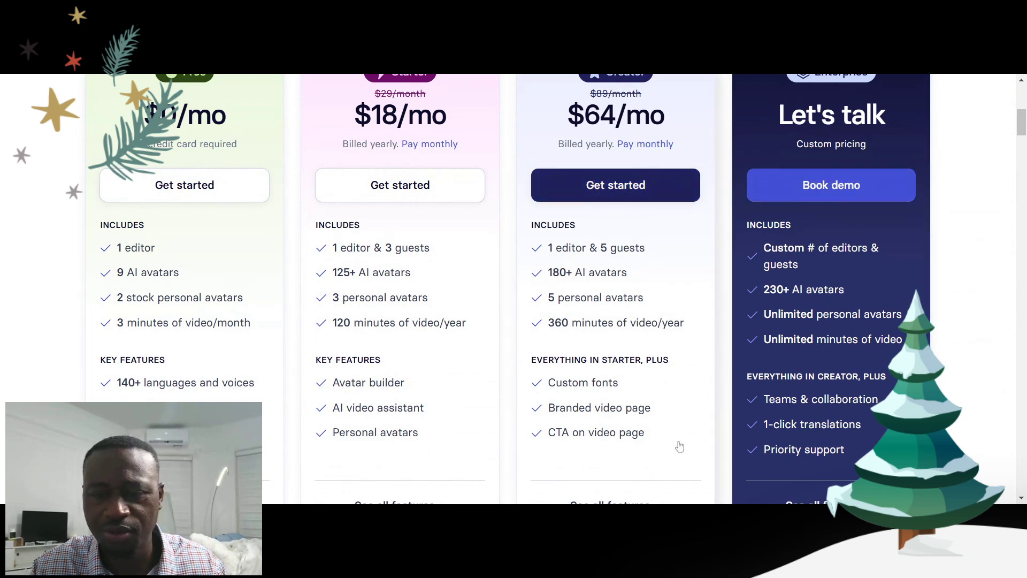
pyautogui.scroll(-3, 633, 424)
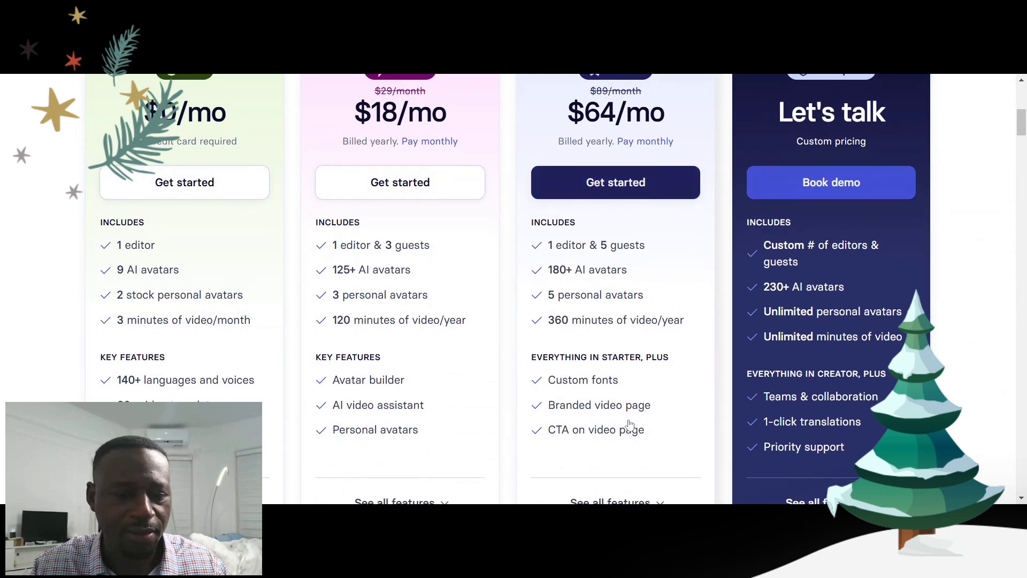
pyautogui.scroll(-1, 637, 423)
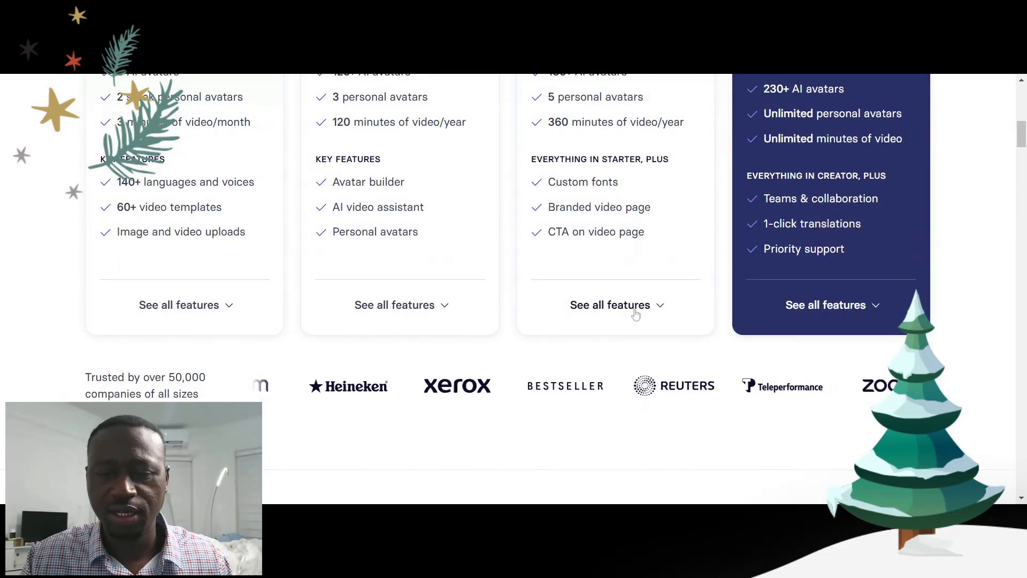
# Examine the plan comparison table for workspace seats, usage limits, collaboration features and the AI and personal avatars each plan includes.
pyautogui.scroll(-5, 697, 351)
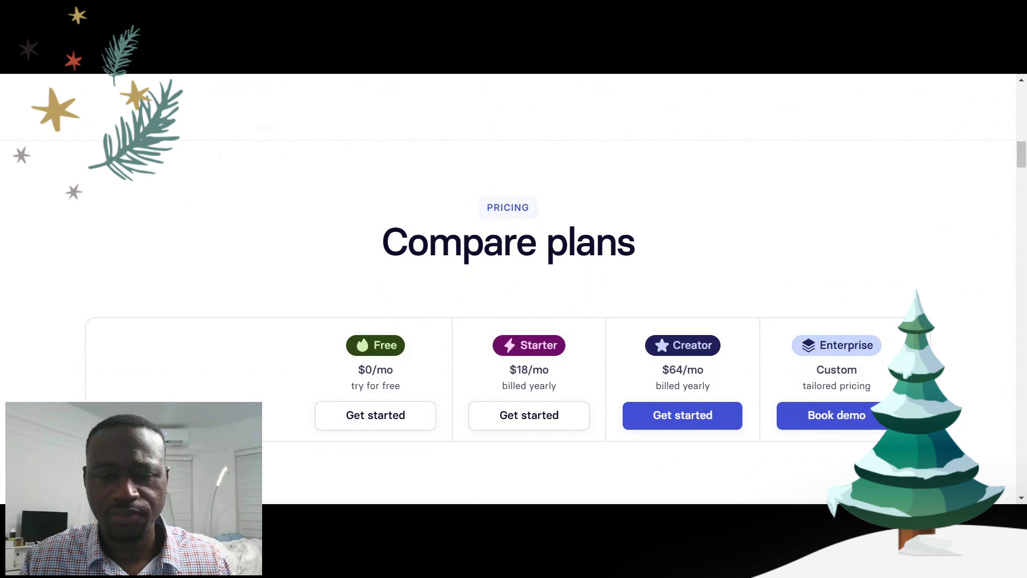
pyautogui.scroll(-2, 776, 260)
pyautogui.scroll(-3, 776, 260)
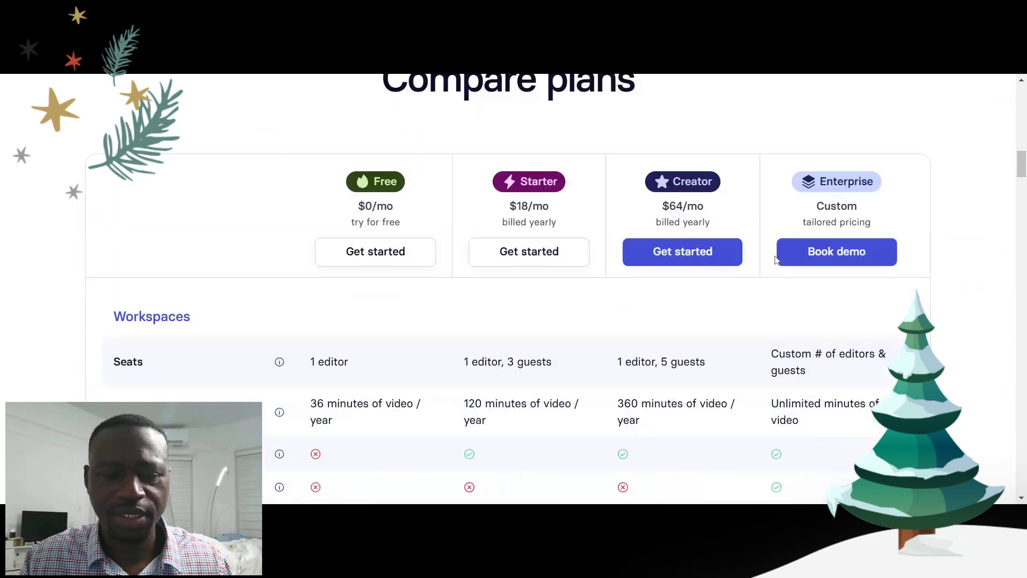
pyautogui.scroll(-2, 982, 291)
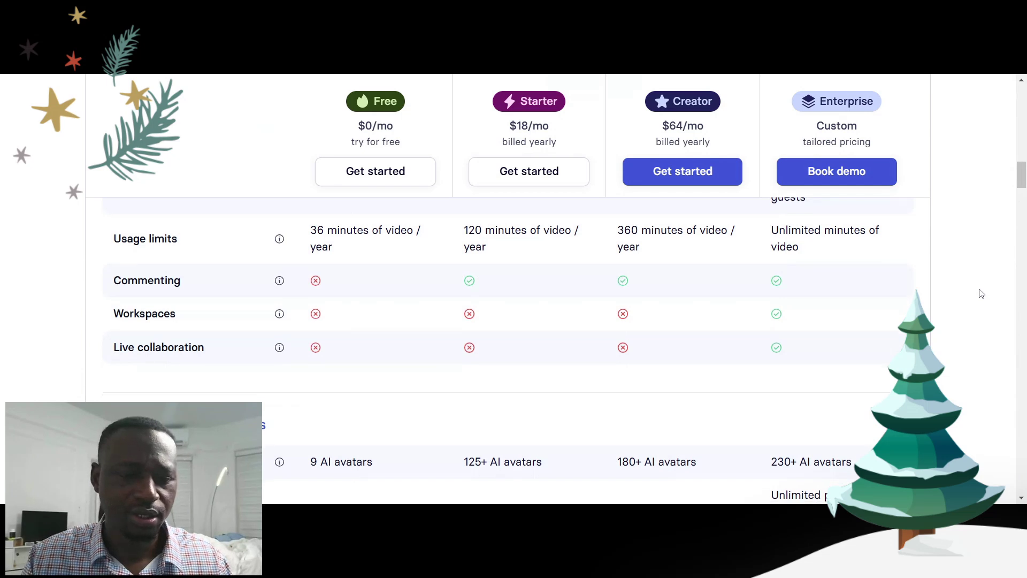
pyautogui.scroll(-2, 982, 293)
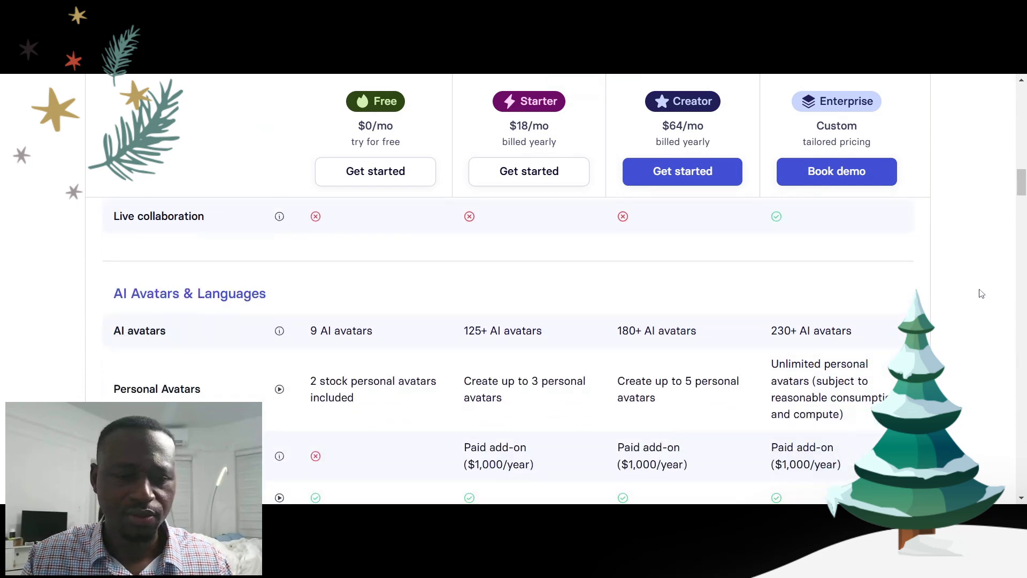
pyautogui.scroll(-2, 983, 293)
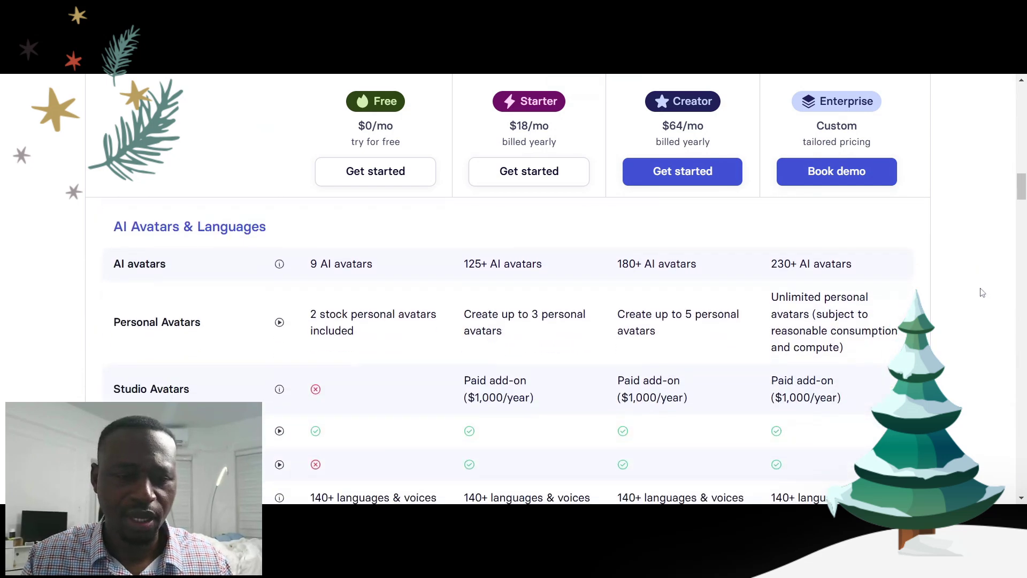
pyautogui.scroll(-2, 570, 350)
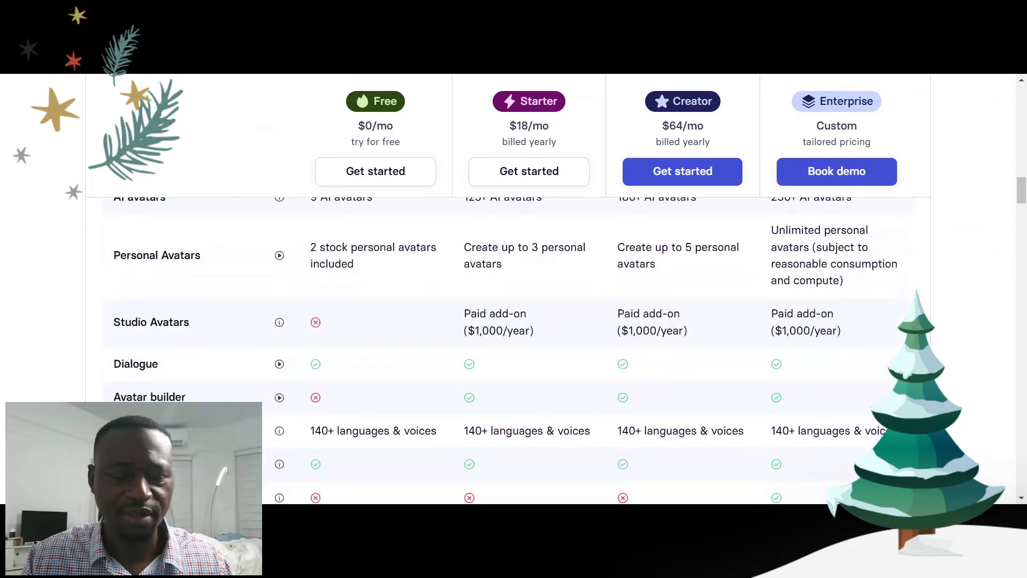
pyautogui.scroll(4, 570, 351)
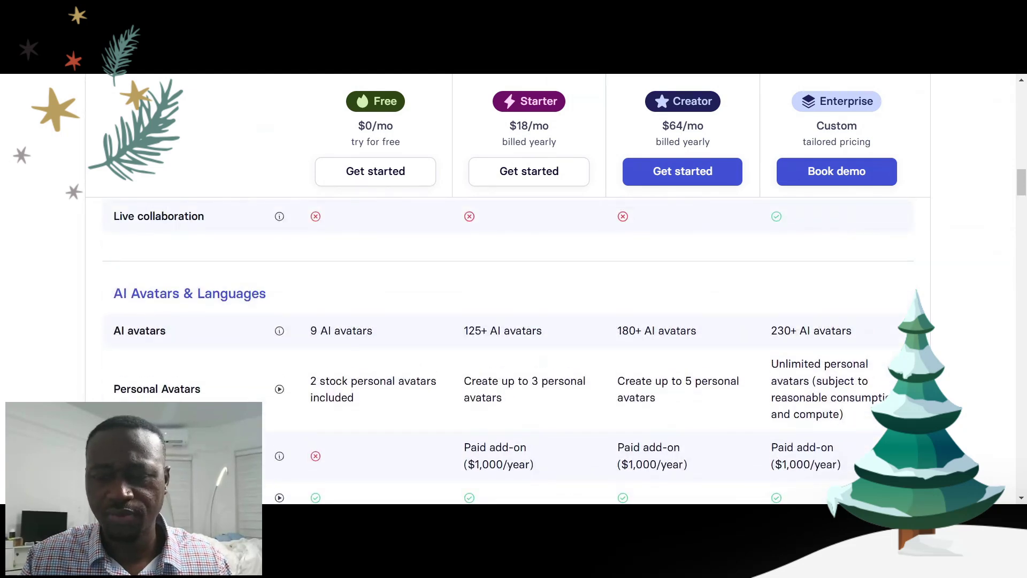
pyautogui.scroll(-2, 858, 361)
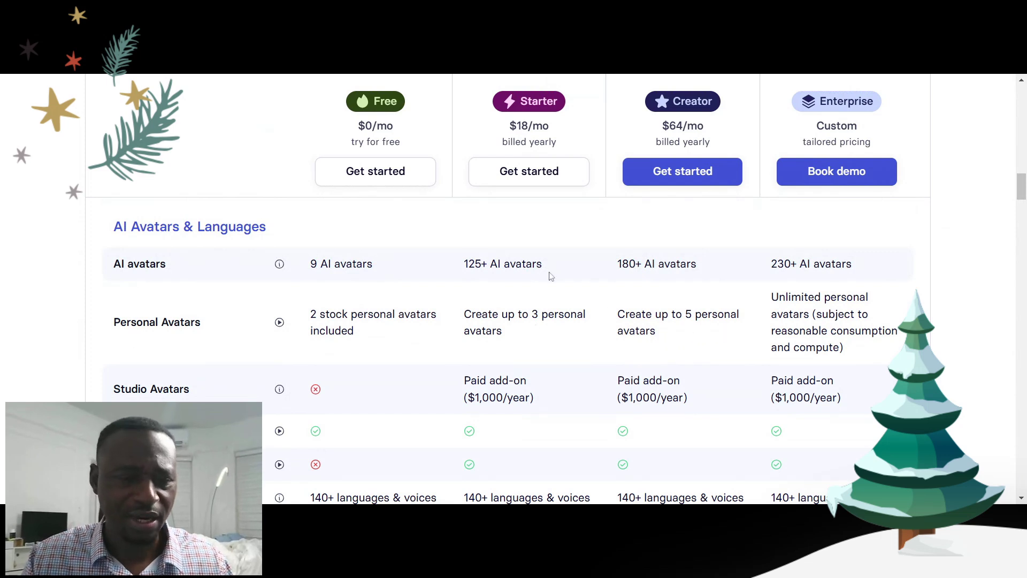
pyautogui.scroll(-2, 551, 292)
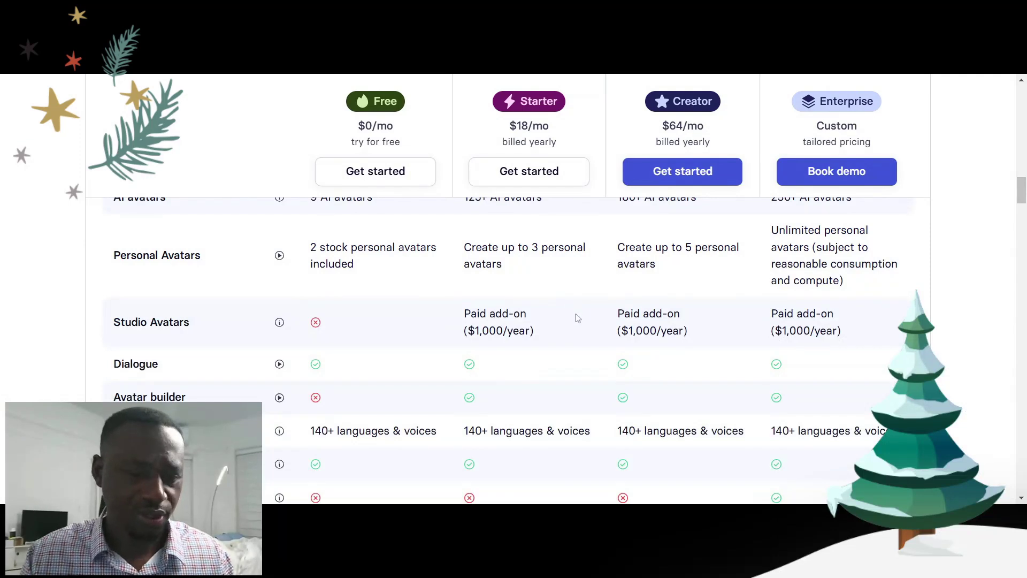
# Check the Studio Avatars add-on price and compare the avatar builder, languages, AI dubbing, 1-click translation and voice cloning across the plans.
pyautogui.scroll(-1, 603, 349)
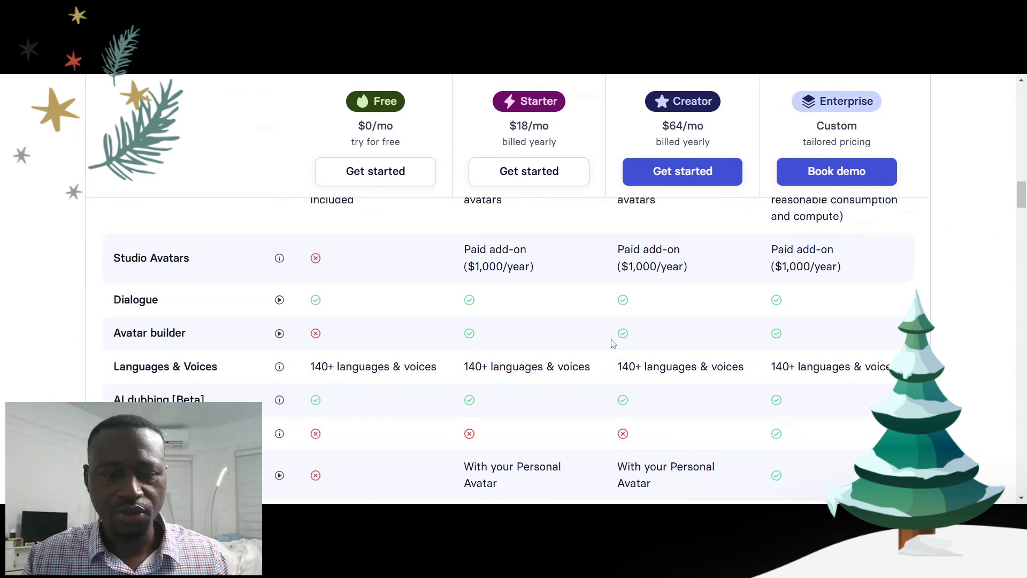
pyautogui.scroll(1, 613, 343)
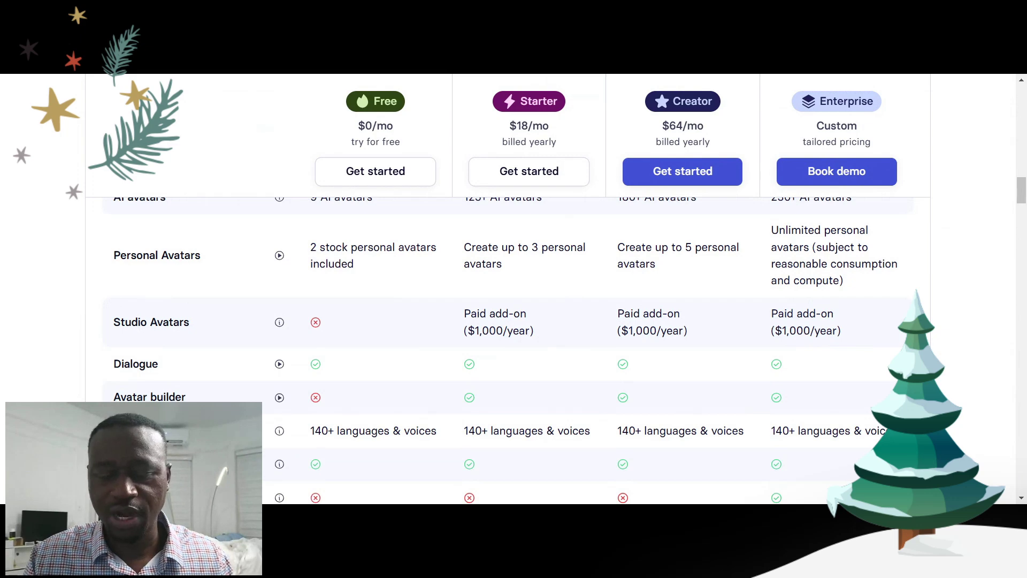
pyautogui.scroll(-3, 703, 327)
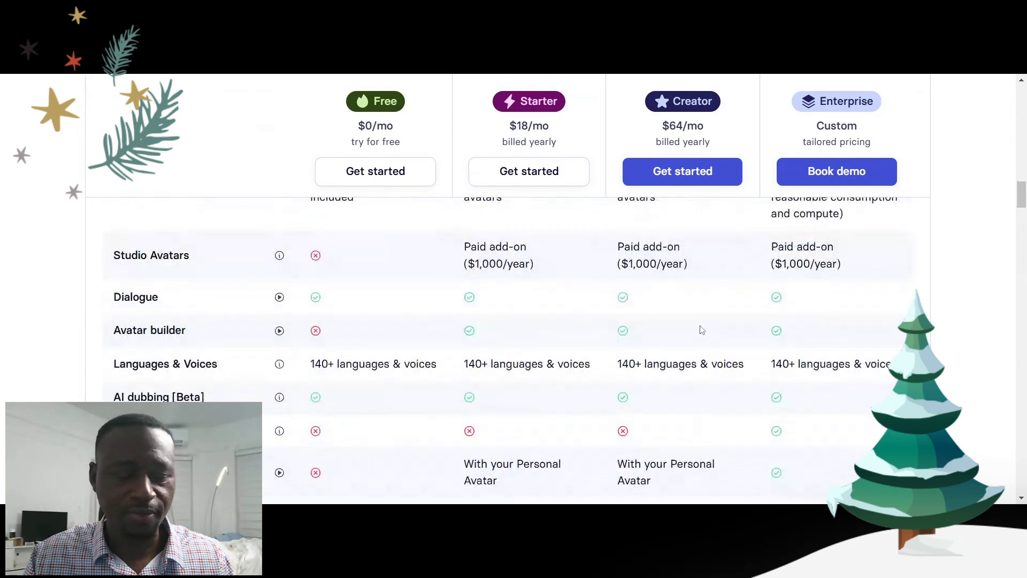
pyautogui.scroll(-1, 702, 328)
pyautogui.scroll(3, 702, 327)
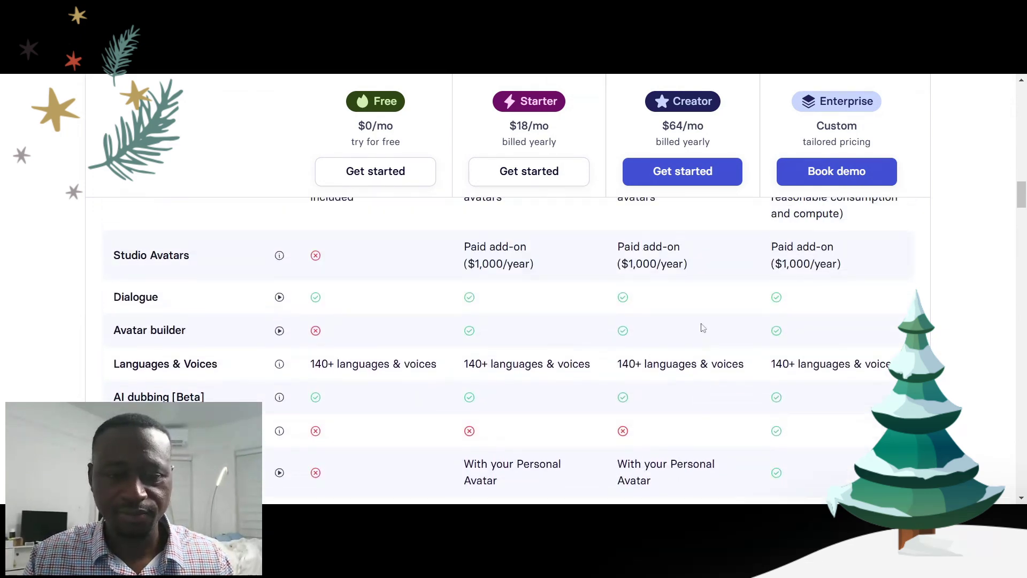
pyautogui.moveTo(536, 266); pyautogui.dragTo(479, 264)
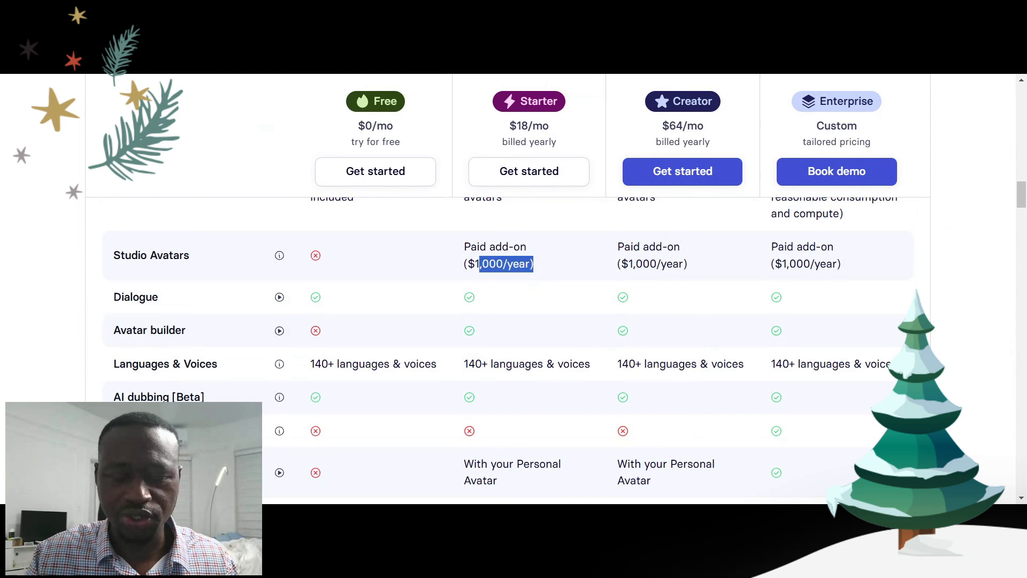
pyautogui.click(565, 261)
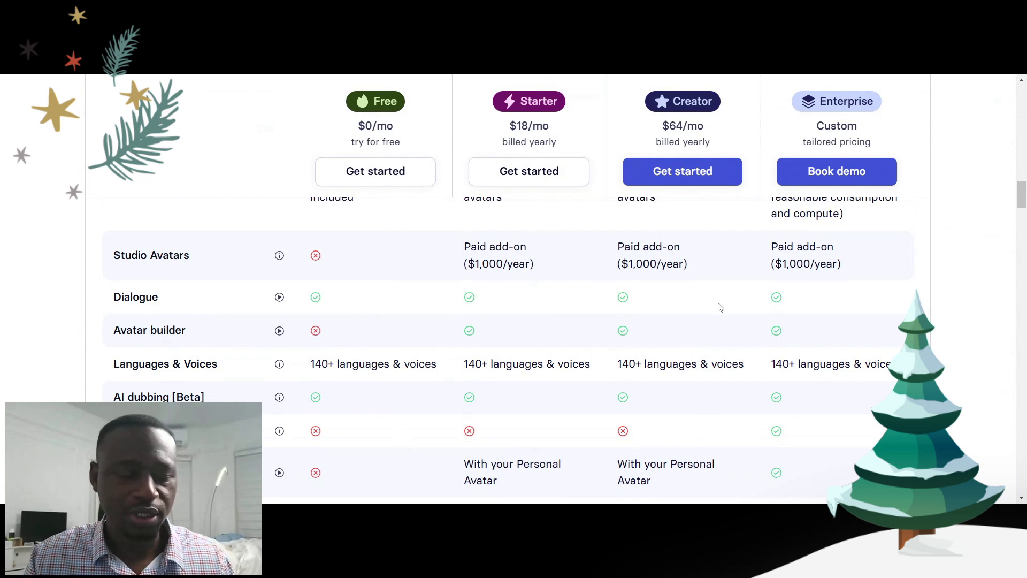
pyautogui.scroll(-1, 345, 362)
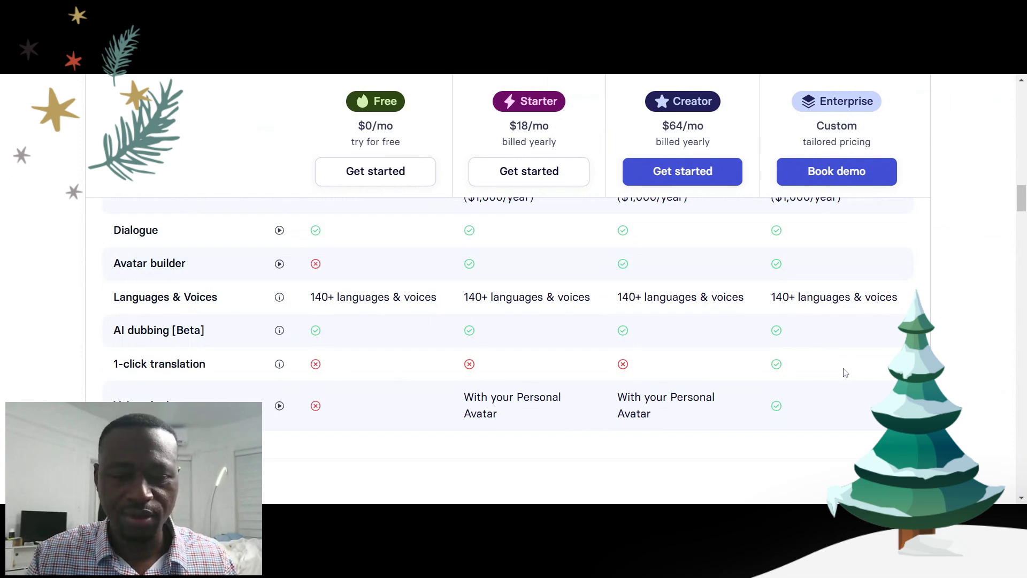
pyautogui.scroll(-1, 804, 367)
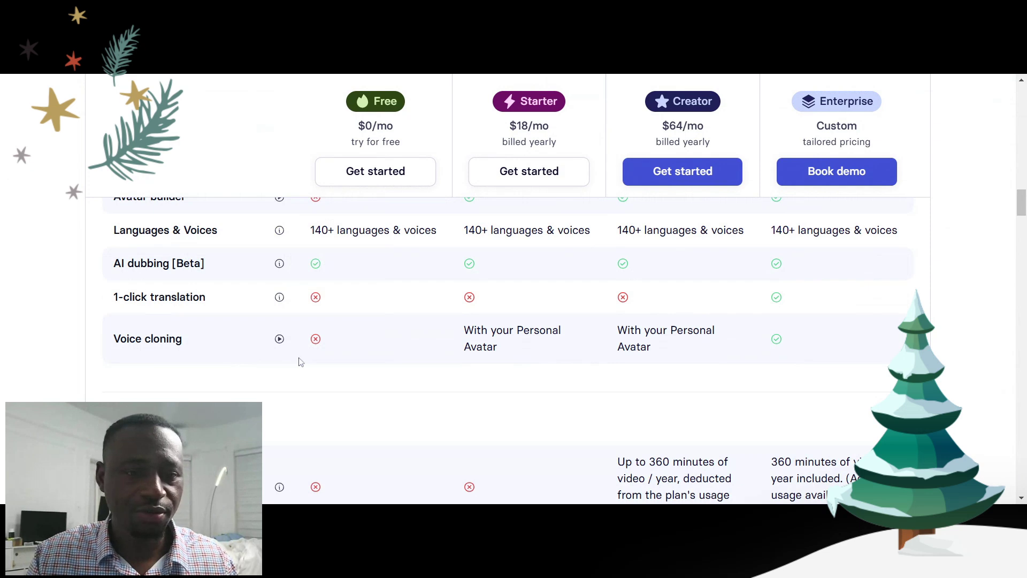
pyautogui.scroll(1, 313, 365)
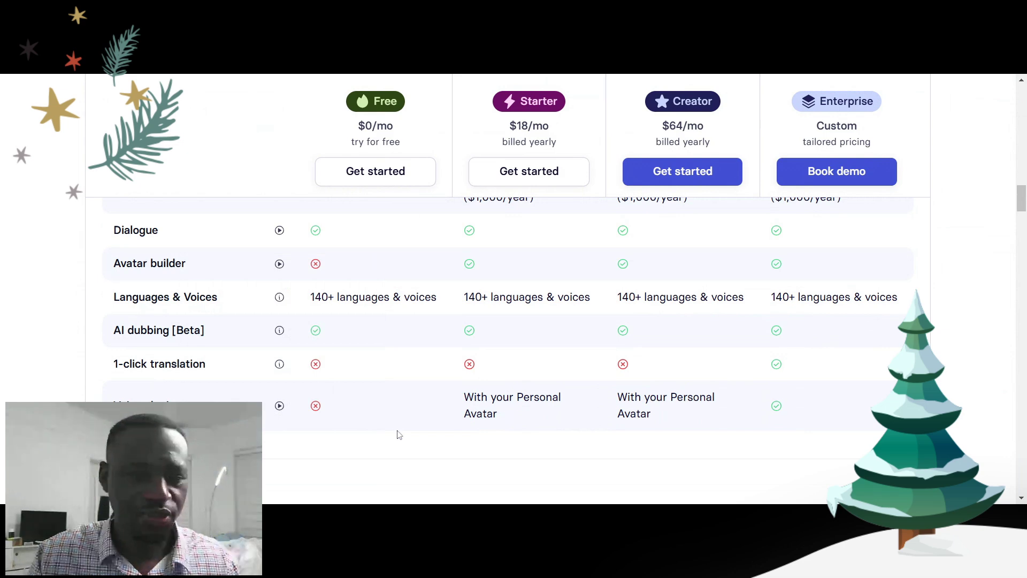
# Look over the Media & Integrations features in the comparison table, then return to the plan options.
pyautogui.scroll(-2, 397, 432)
pyautogui.scroll(-5, 420, 396)
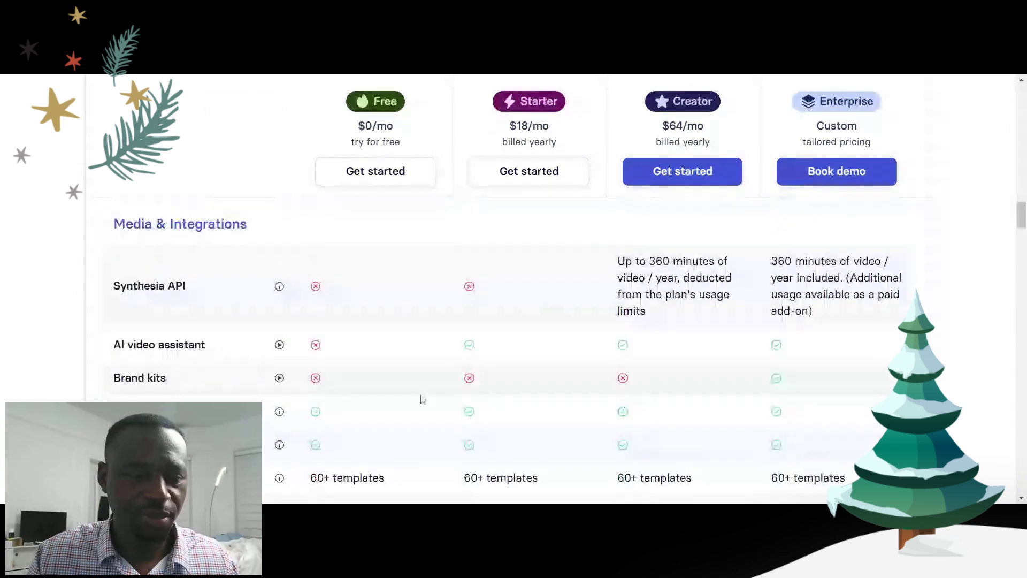
pyautogui.scroll(-3, 420, 394)
pyautogui.scroll(2, 454, 295)
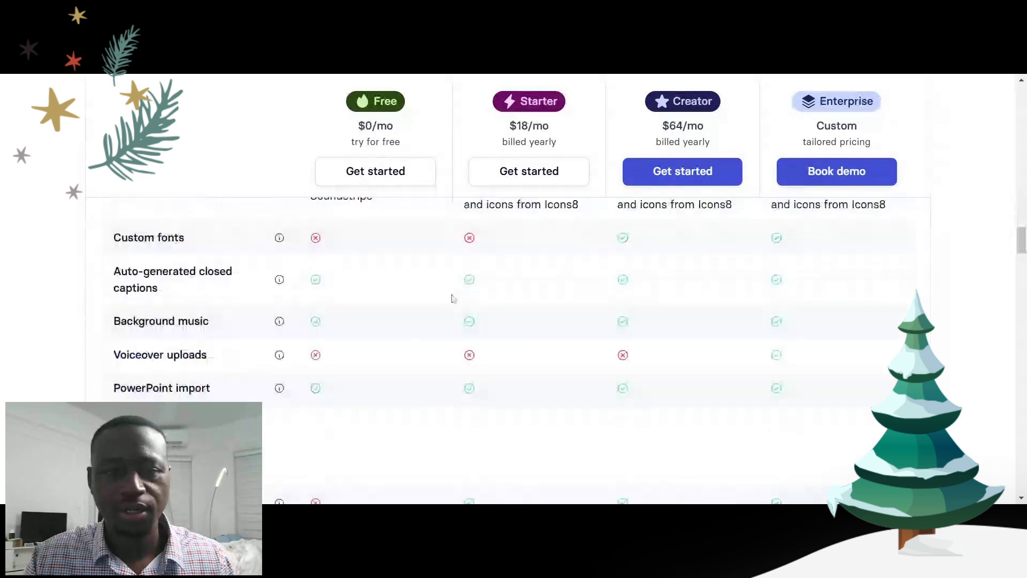
pyautogui.scroll(5, 452, 298)
pyautogui.scroll(10, 996, 240)
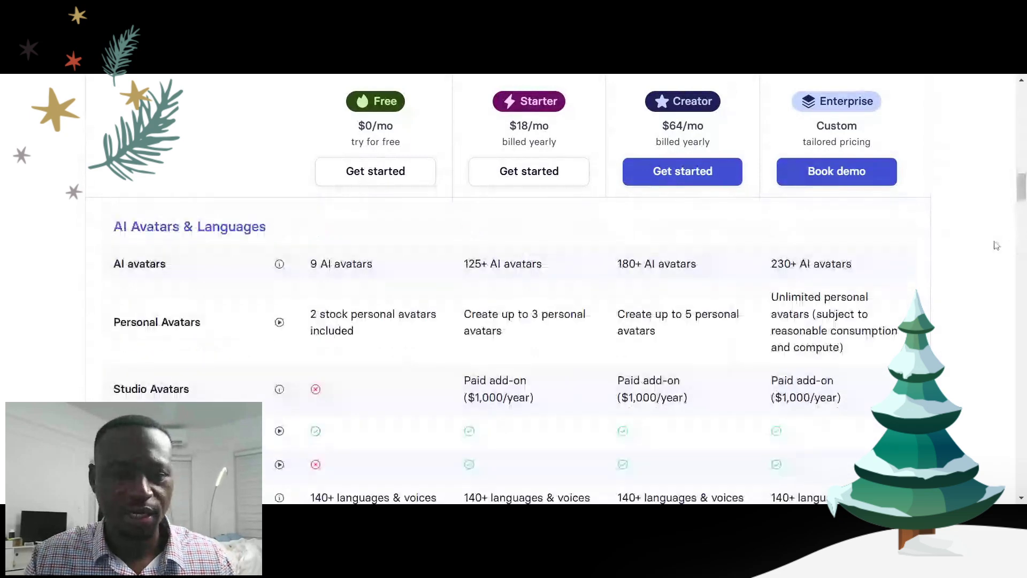
# Get started with the free plan and sign up to Synthesia with the existing Google account, approving the sign-in.
pyautogui.click(411, 361)
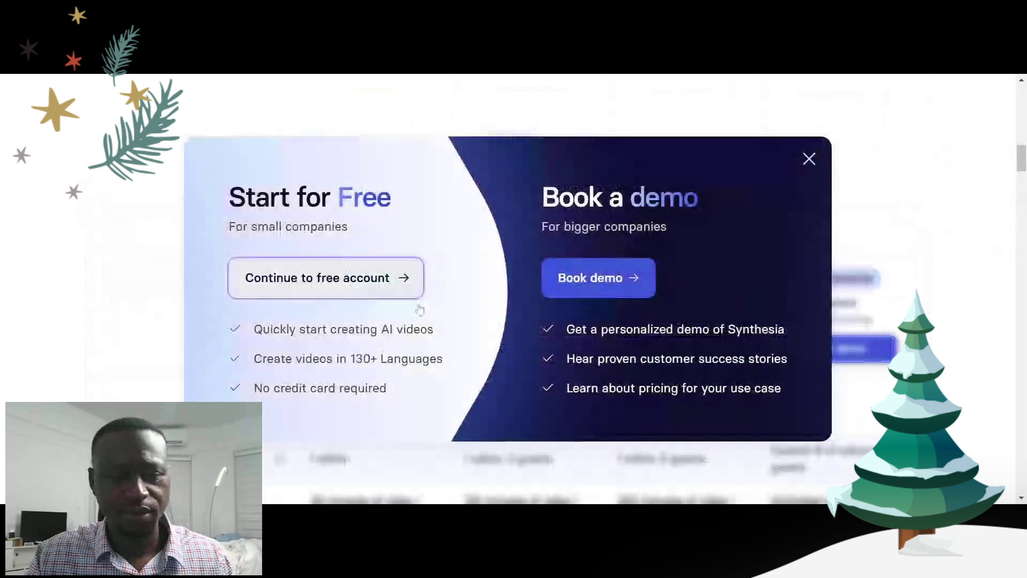
pyautogui.click(419, 306)
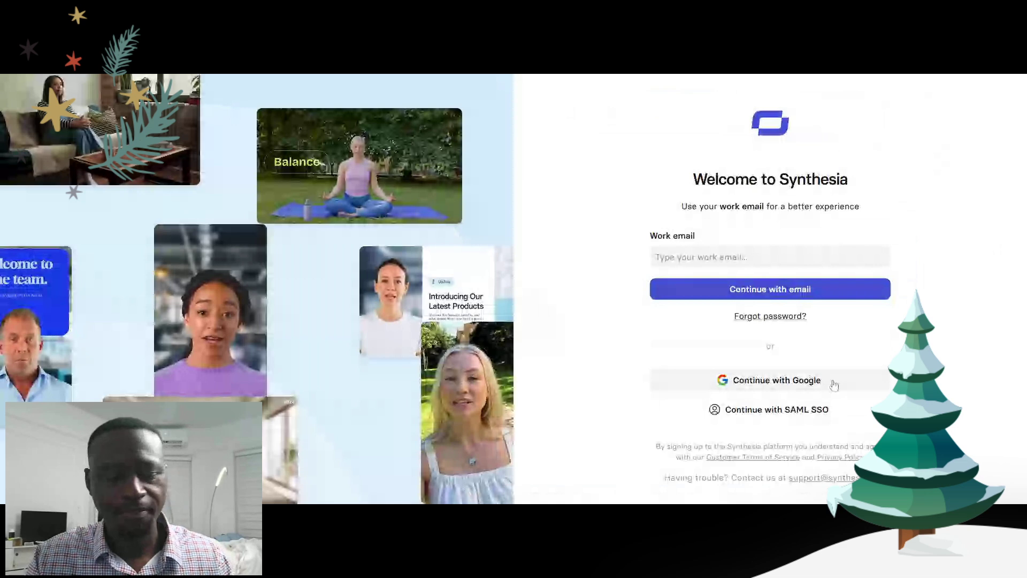
pyautogui.click(834, 385)
pyautogui.click(684, 230)
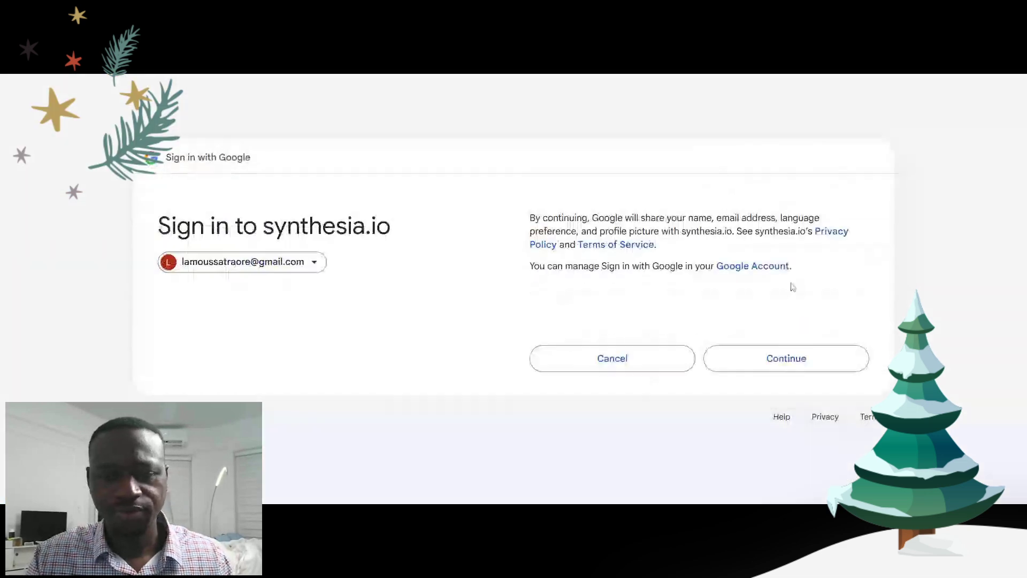
pyautogui.click(808, 362)
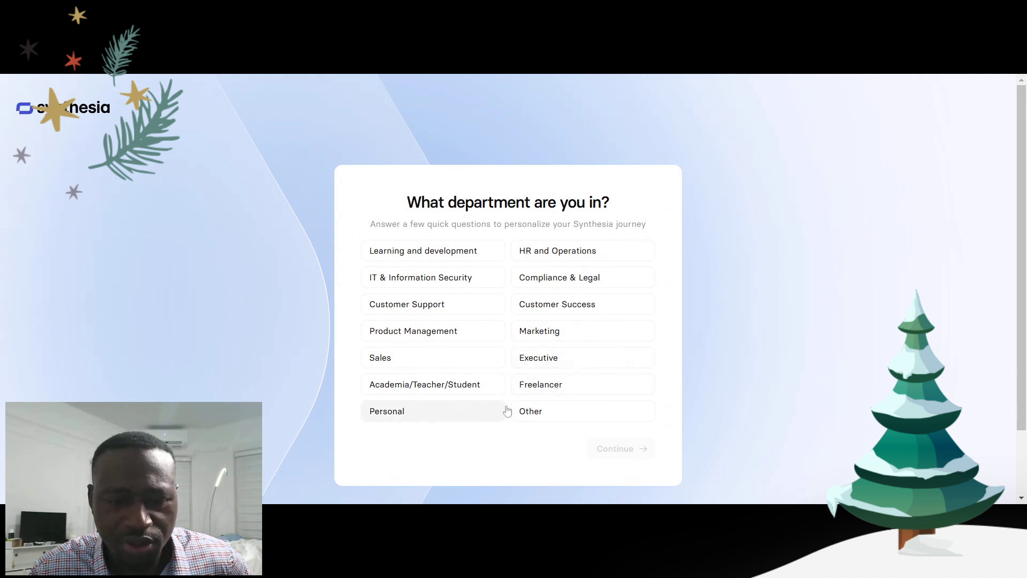
# Answer the department question with Other and "AI experiment", and choose Knowledge base as the video type of interest.
pyautogui.click(529, 412)
pyautogui.scroll(-3, 582, 448)
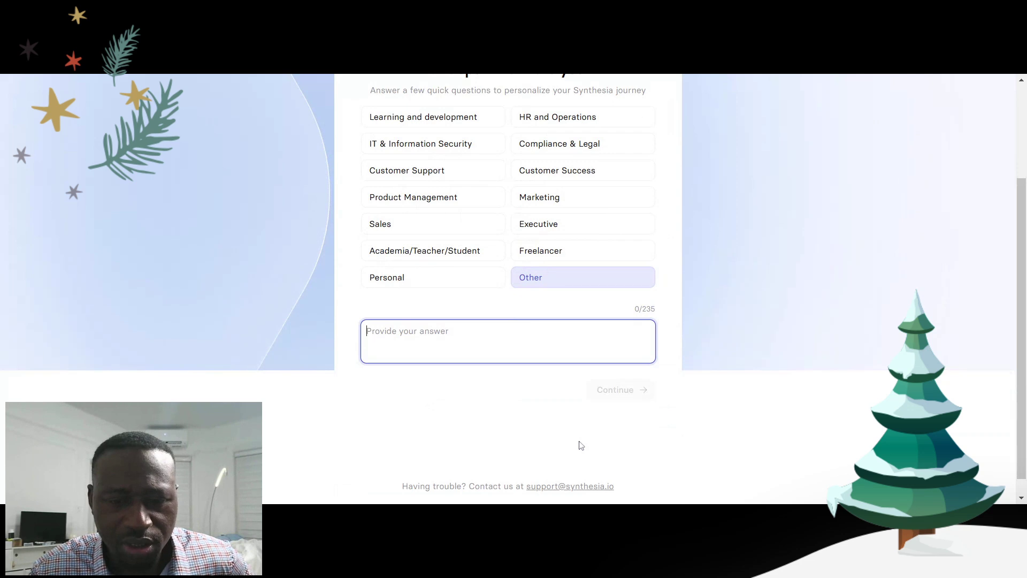
pyautogui.scroll(-1, 575, 428)
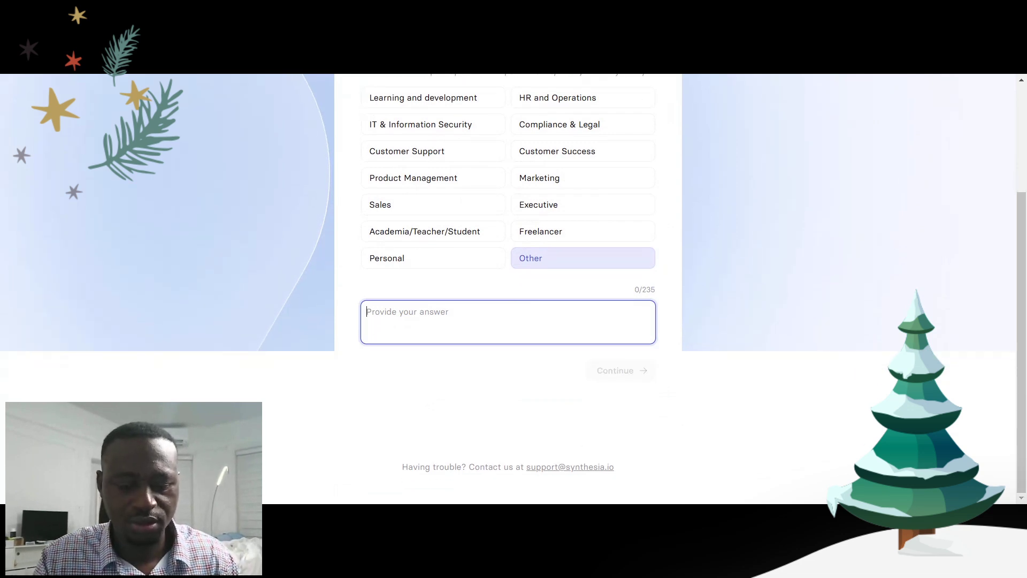
pyautogui.write('AO')
pyautogui.press('BackSpace')
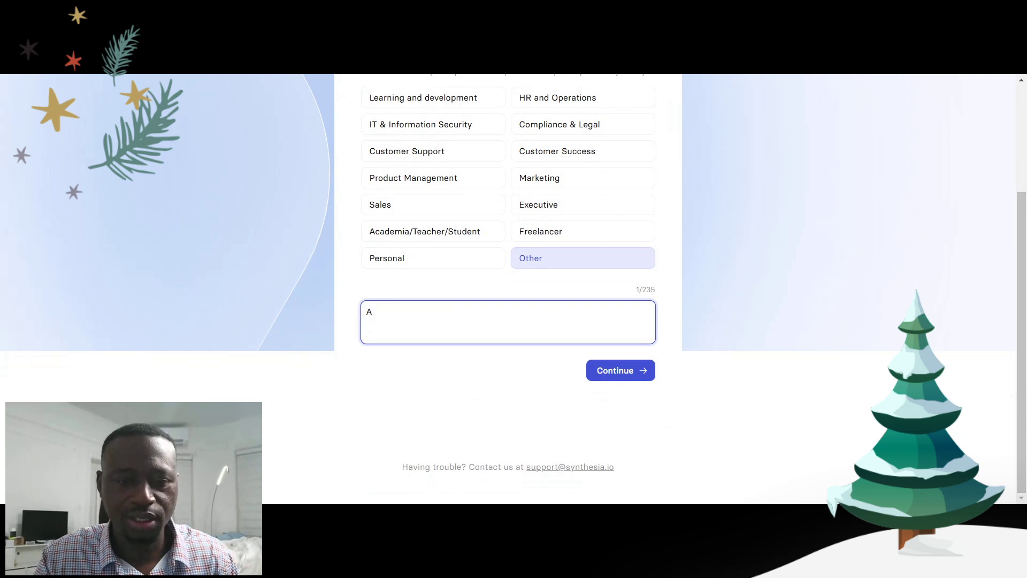
pyautogui.write('I experiment')
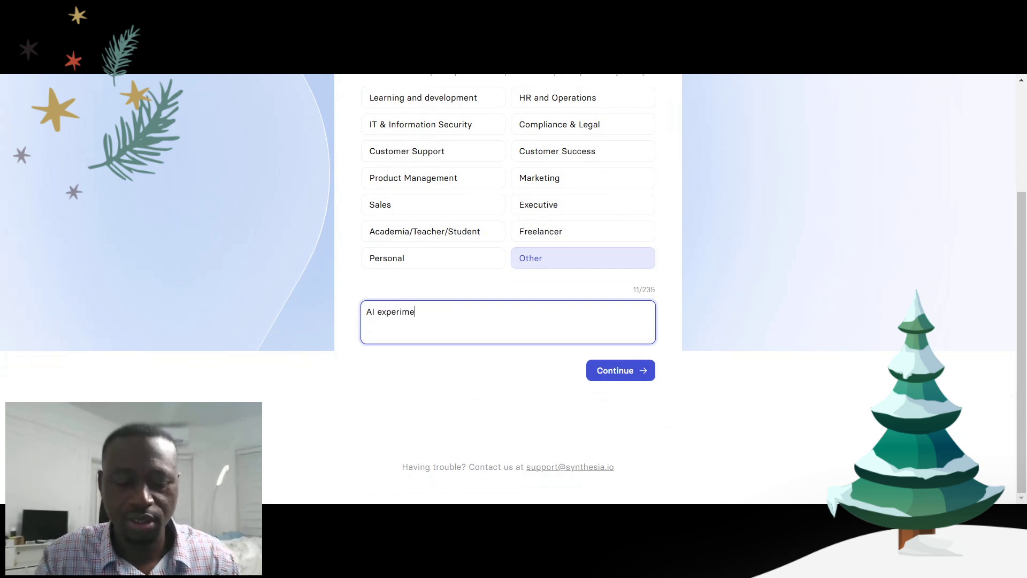
pyautogui.click(633, 373)
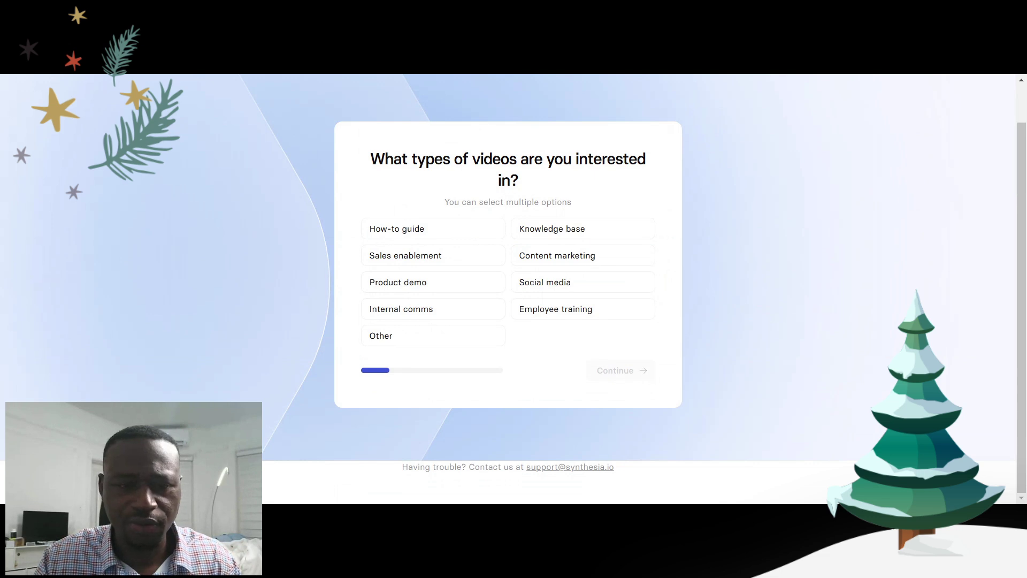
pyautogui.click(601, 228)
pyautogui.click(618, 379)
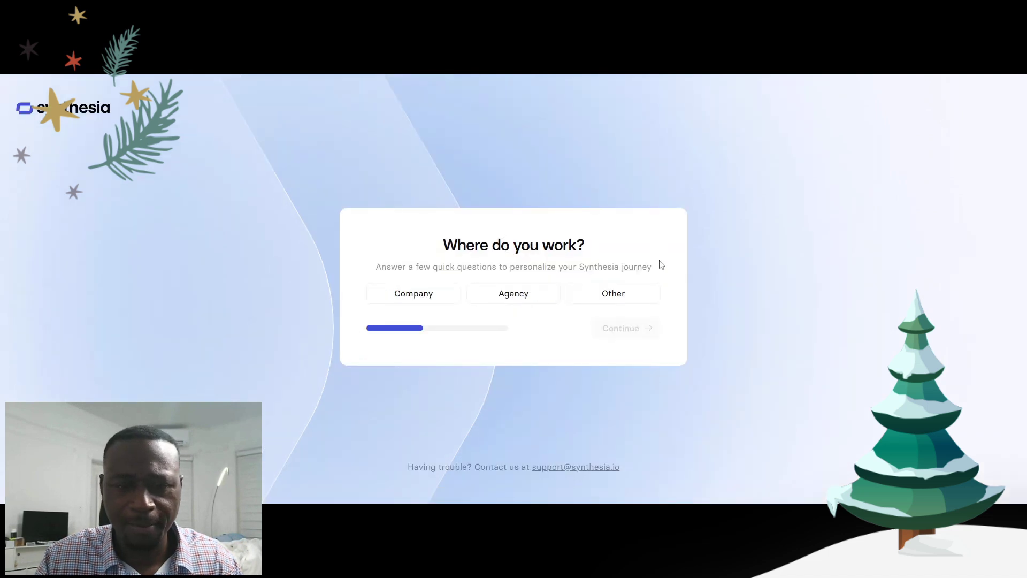
# Give the workplace as Other with the answer "SELF", and name Youtube as the way of learning about Synthesia.
pyautogui.click(405, 301)
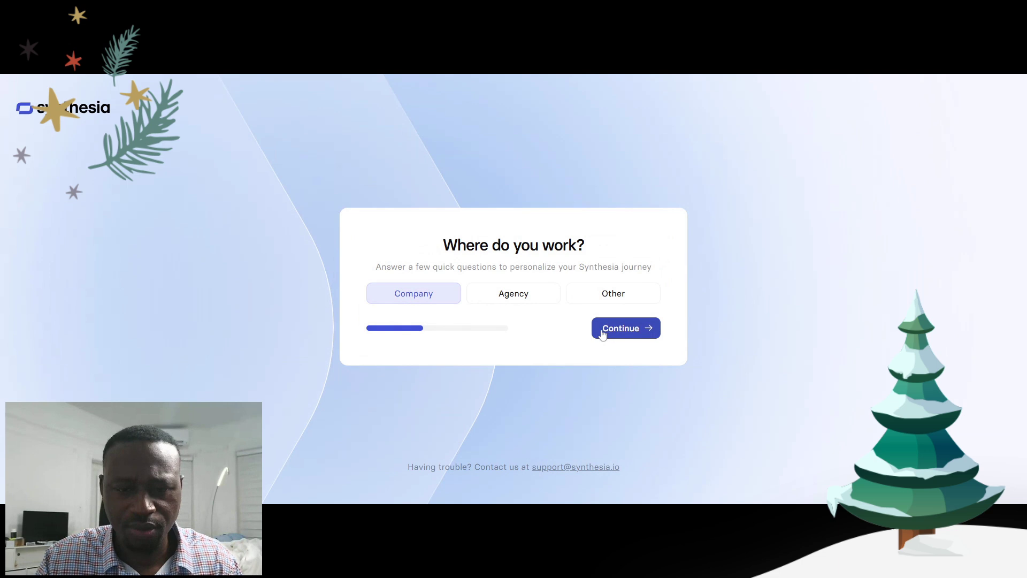
pyautogui.click(620, 299)
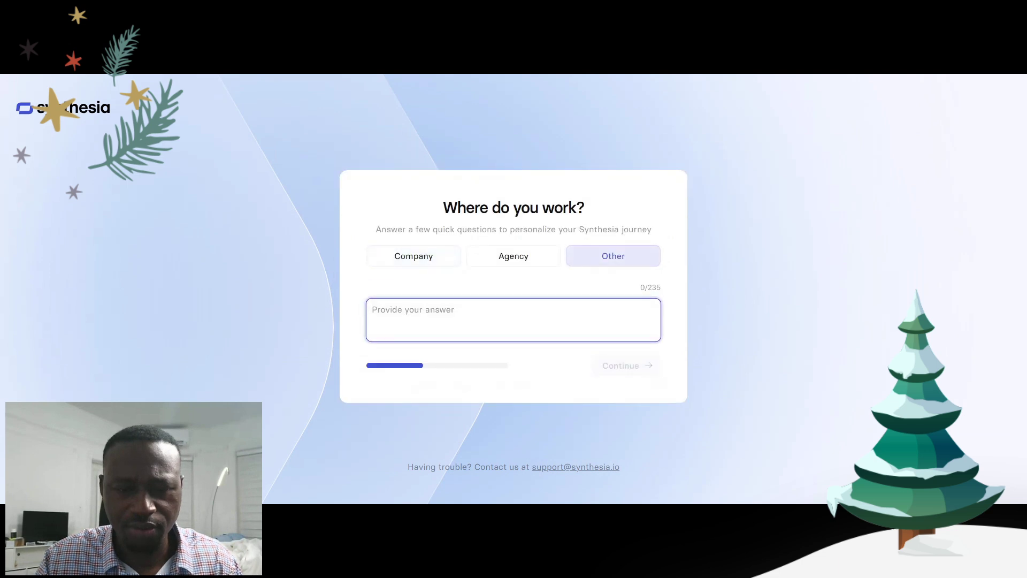
pyautogui.write('SELG')
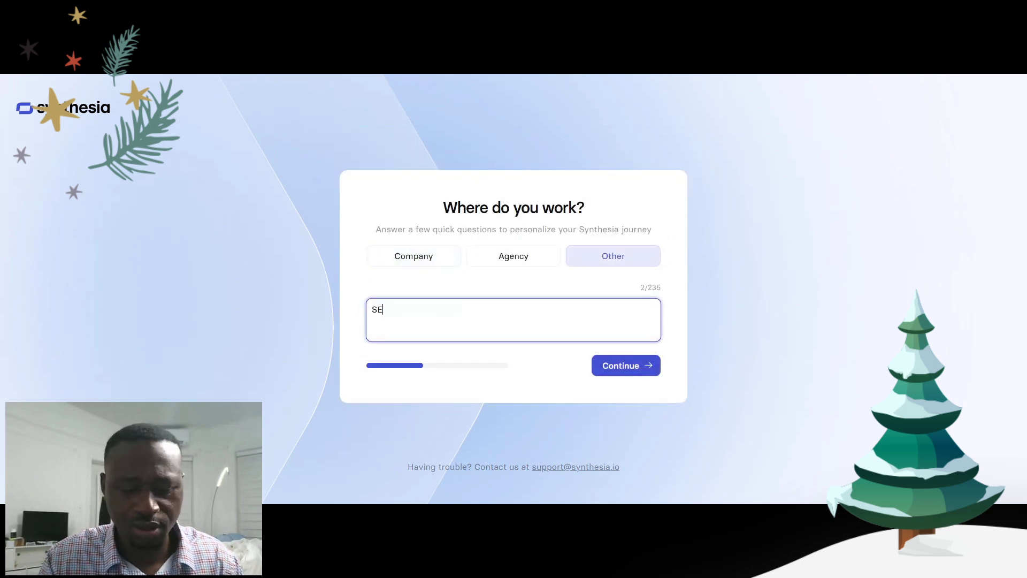
pyautogui.press('BackSpace')
pyautogui.press('BackSpace')
pyautogui.press('BackSpace')
pyautogui.press('BackSpace')
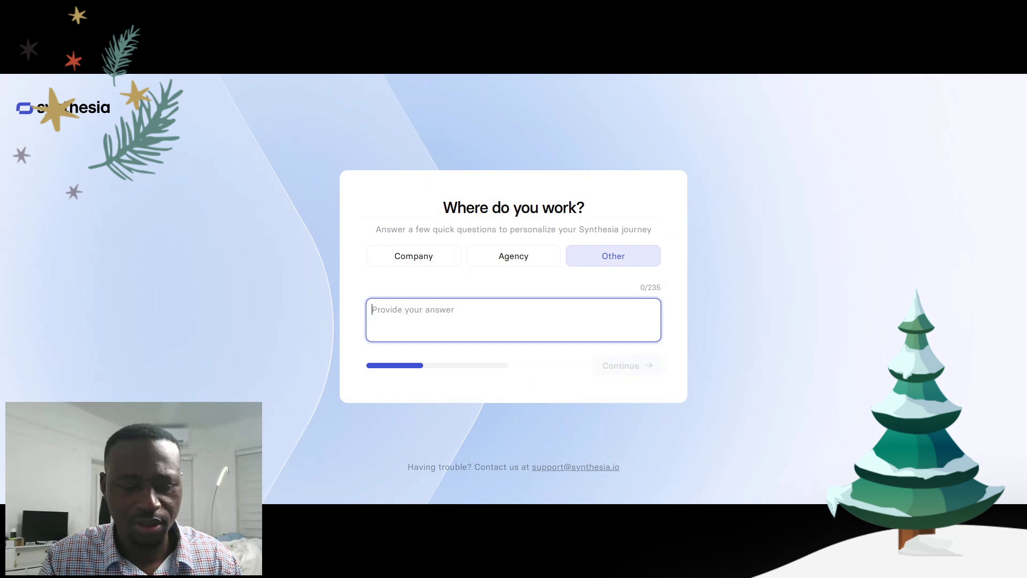
pyautogui.write('EL')
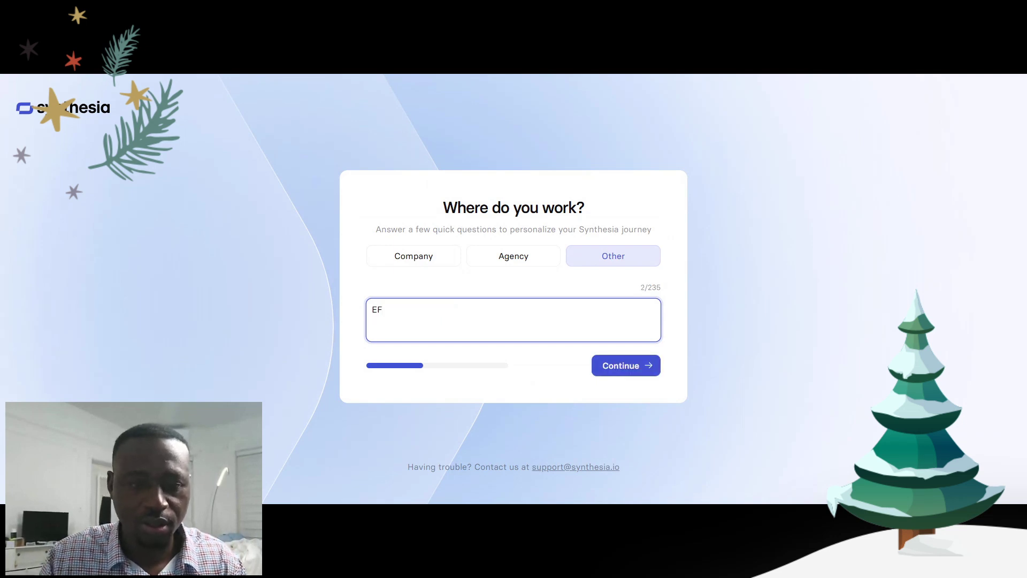
pyautogui.press('BackSpace')
pyautogui.press('BackSpace')
pyautogui.write('SELF')
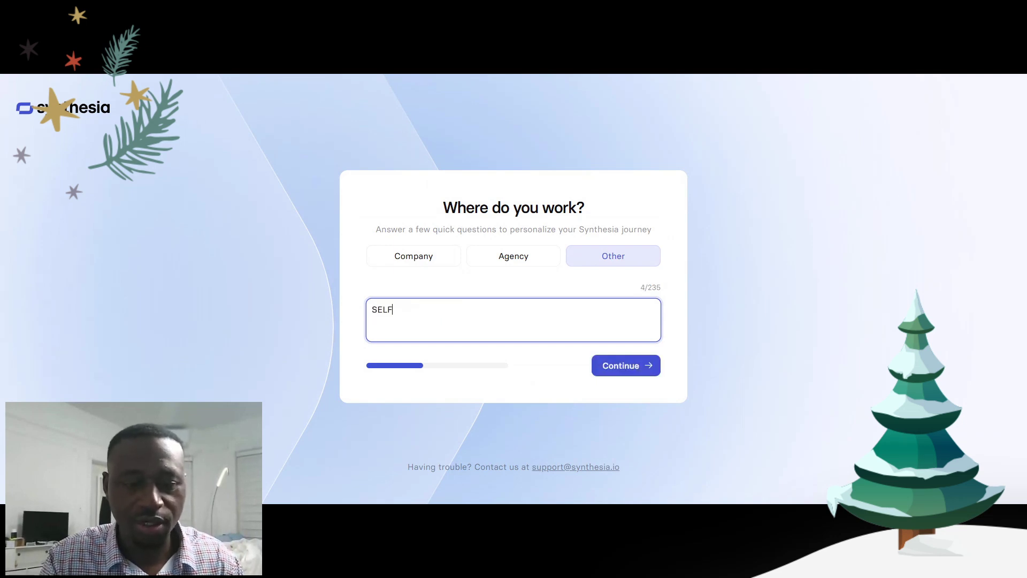
pyautogui.click(626, 366)
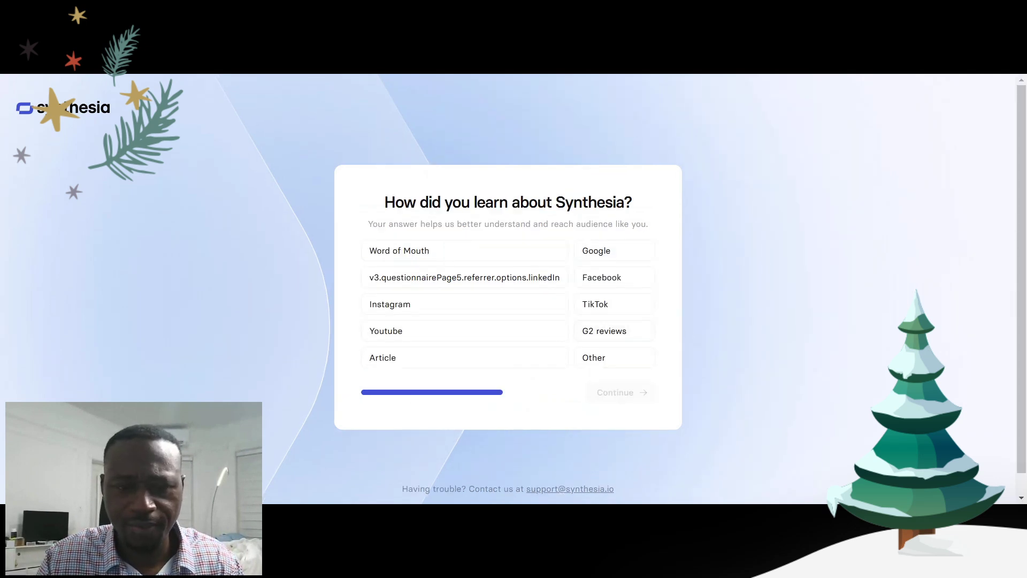
pyautogui.click(436, 330)
pyautogui.click(615, 392)
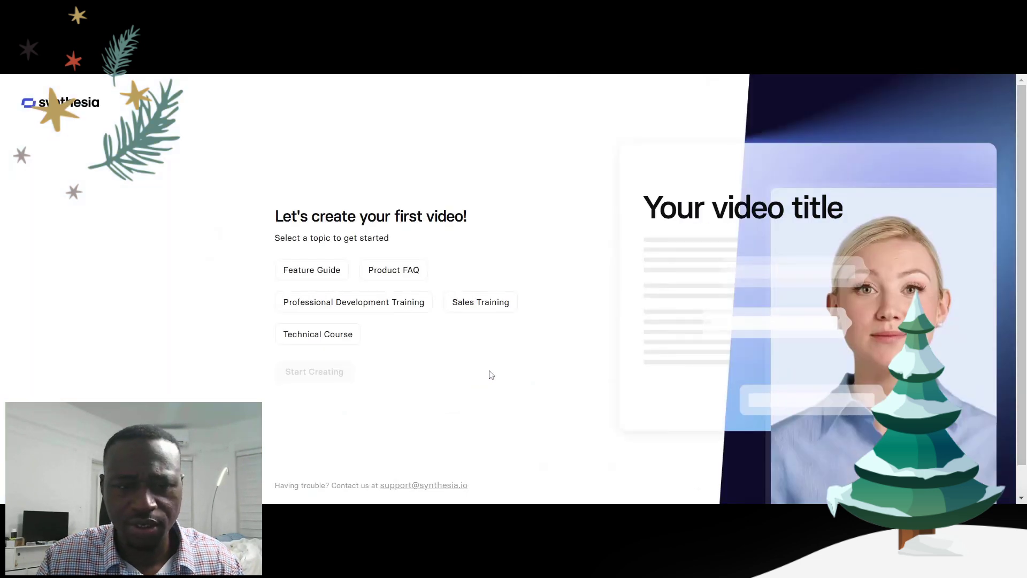
# Choose Professional Development Training as the first video's topic and start creating.
pyautogui.scroll(-1, 492, 374)
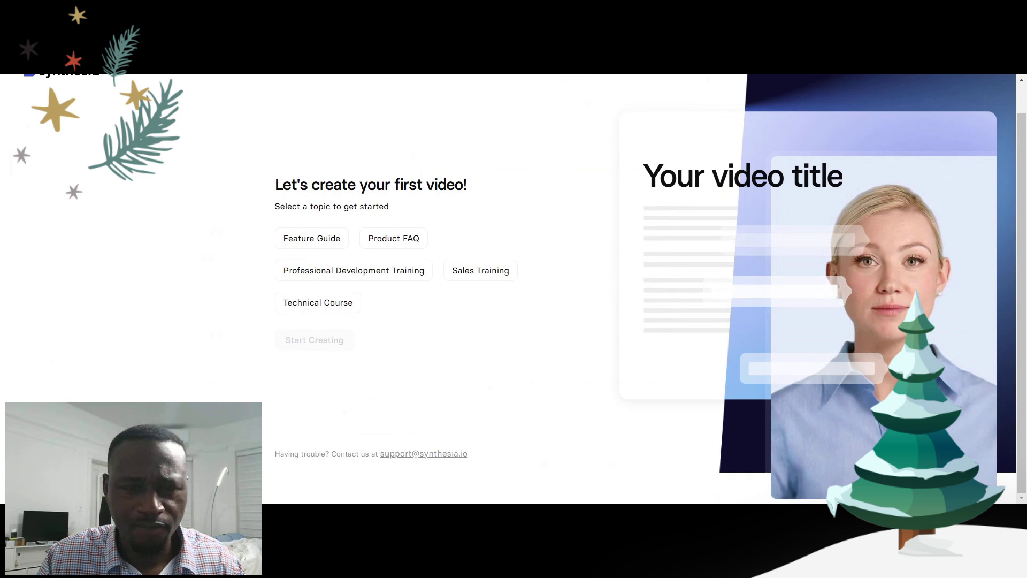
pyautogui.click(360, 281)
pyautogui.click(318, 343)
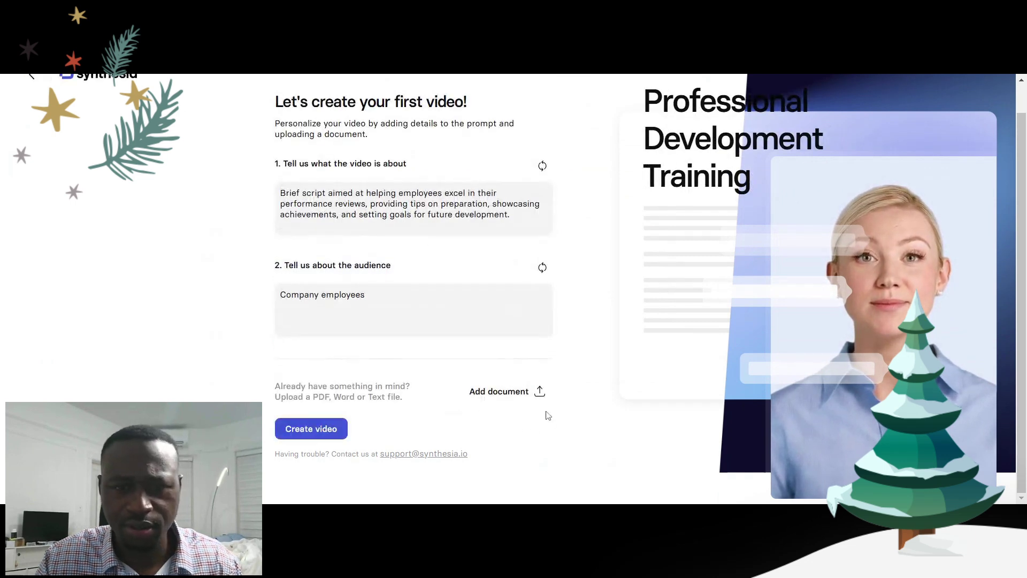
# Replace the audience description with "SAMPLE IT training video" and create the video.
pyautogui.scroll(1, 538, 352)
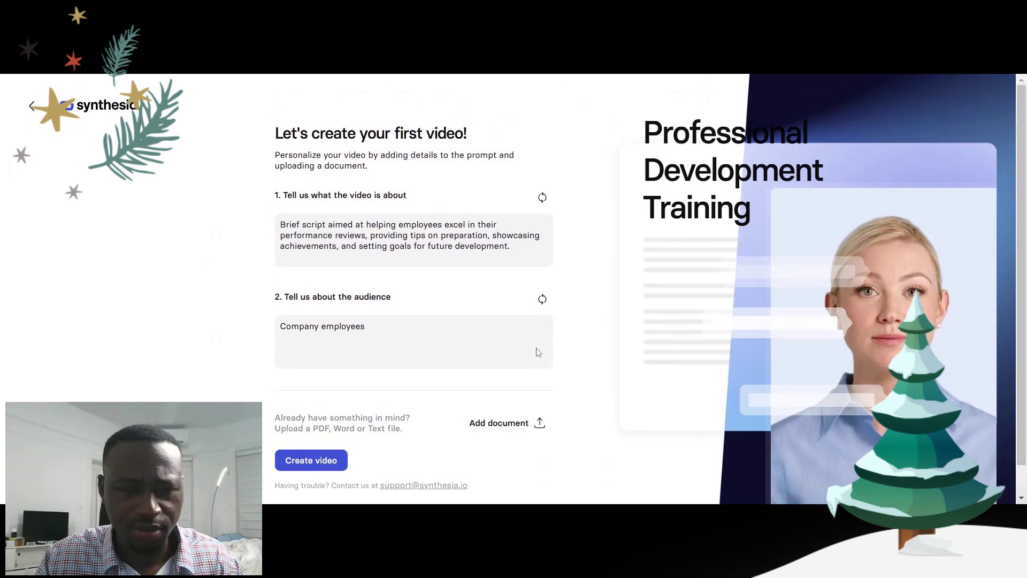
pyautogui.click(357, 323)
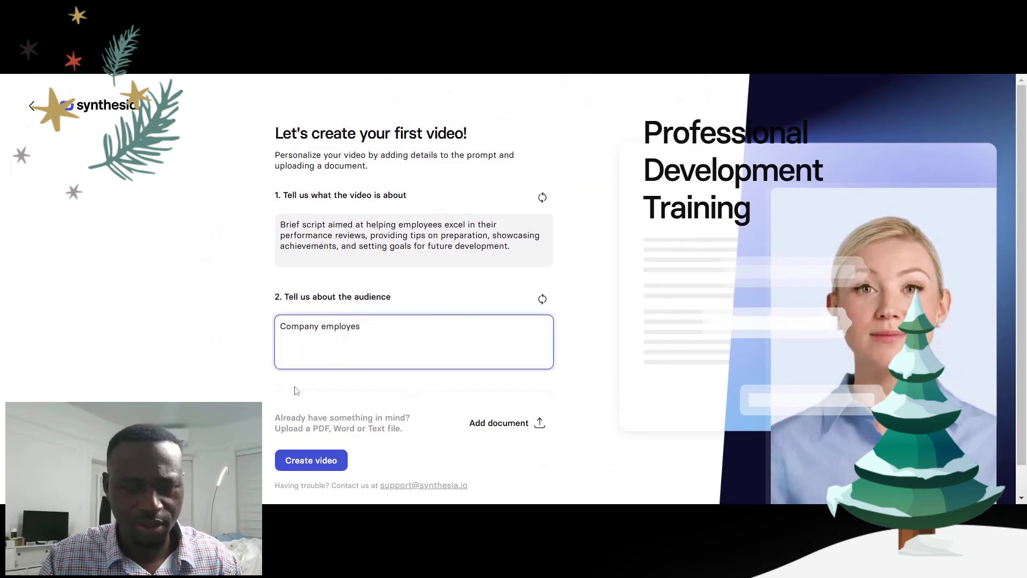
pyautogui.hotkey('ctrl', 'a')
pyautogui.write('SAMPLE ')
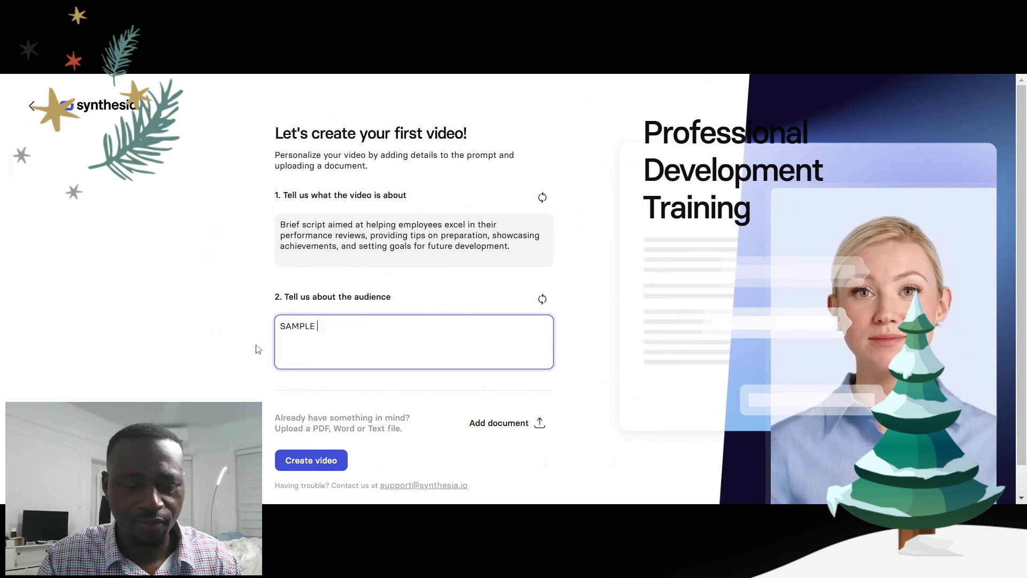
pyautogui.write('IT tra')
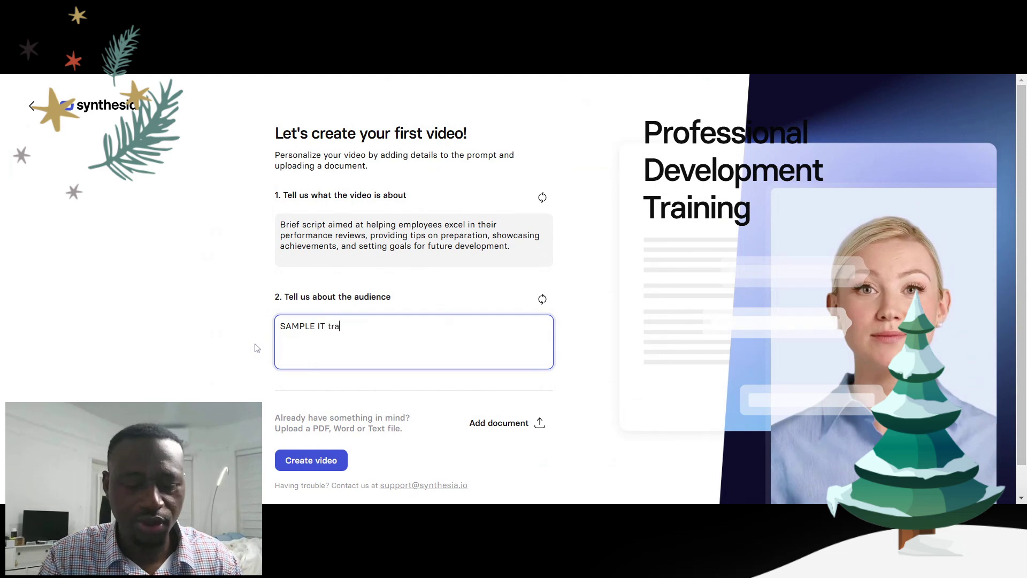
pyautogui.write('ining')
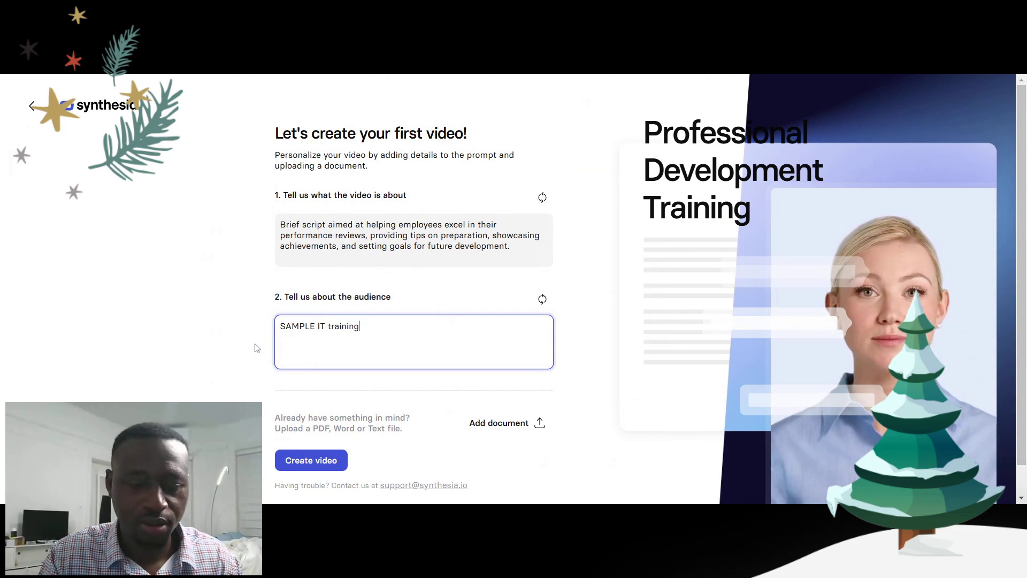
pyautogui.write(' video')
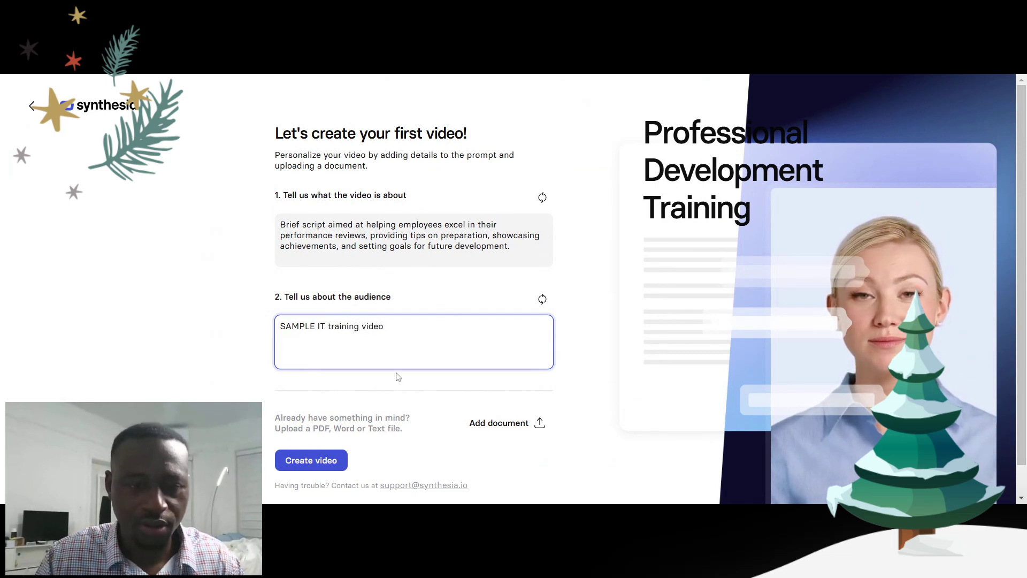
pyautogui.scroll(-1, 364, 398)
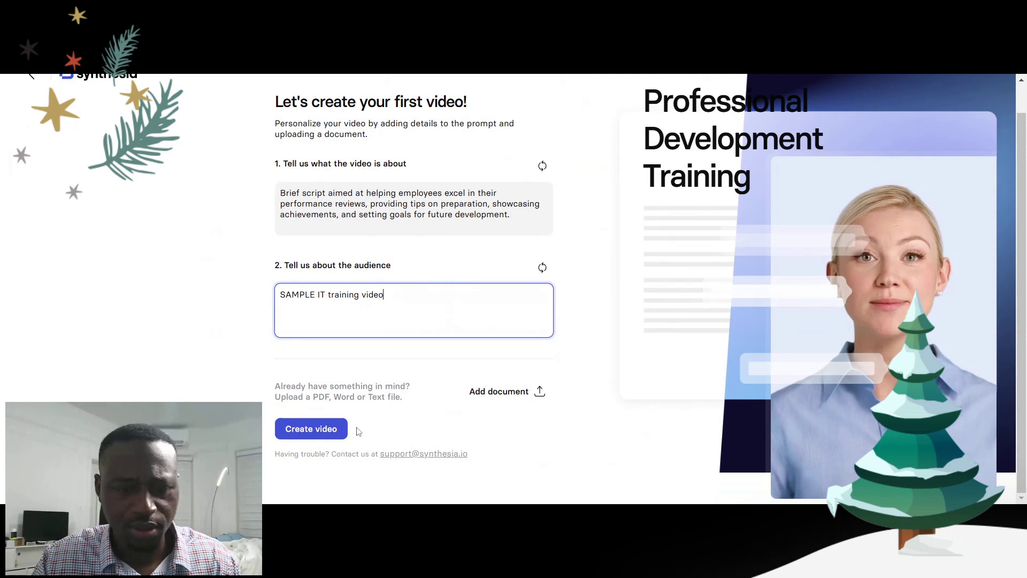
pyautogui.click(343, 429)
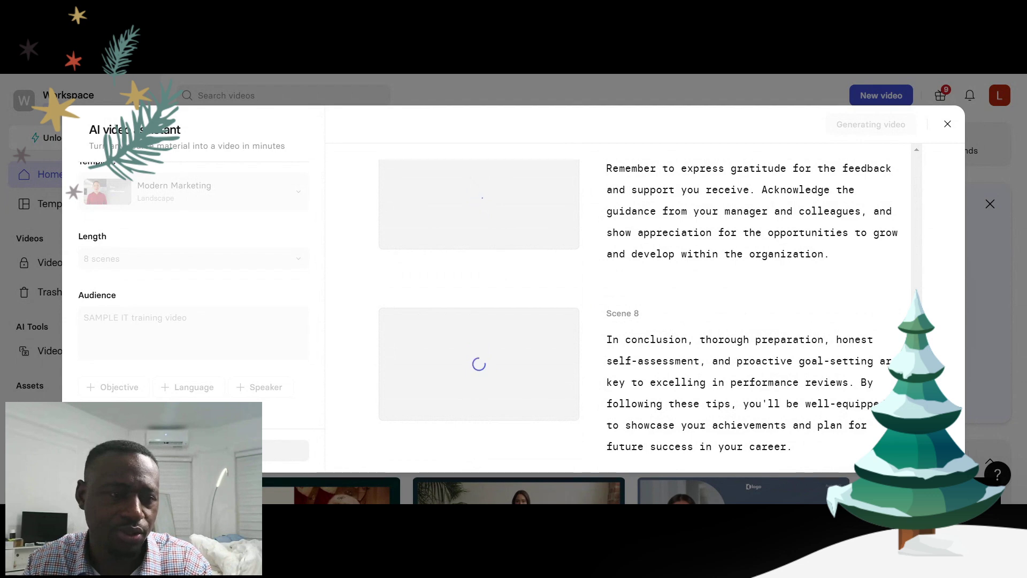
# Look over the generated scenes and their scripts, along with the prompt, template, length and audience settings in the AI video assistant.
pyautogui.scroll(5, 783, 245)
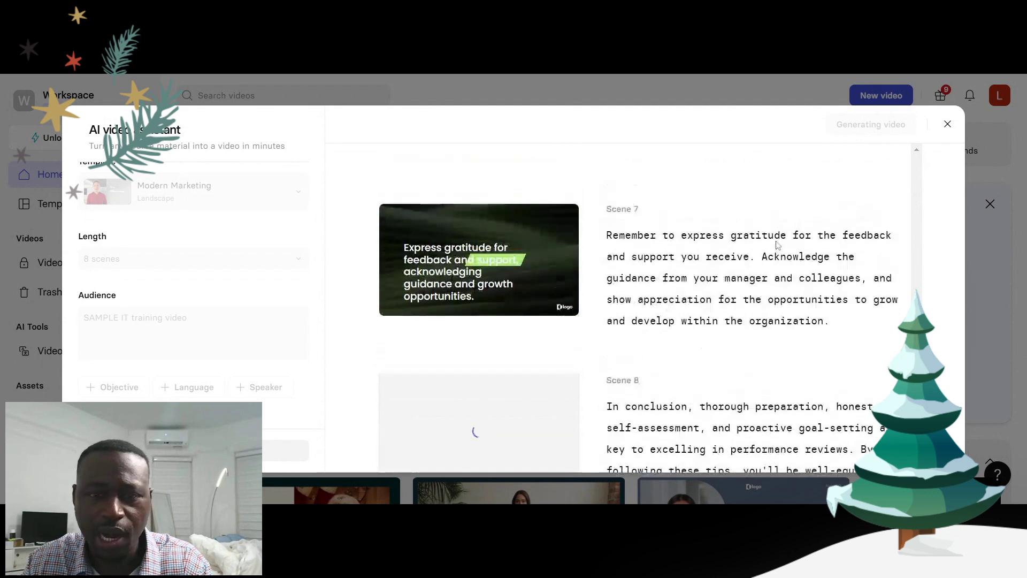
pyautogui.scroll(15, 827, 239)
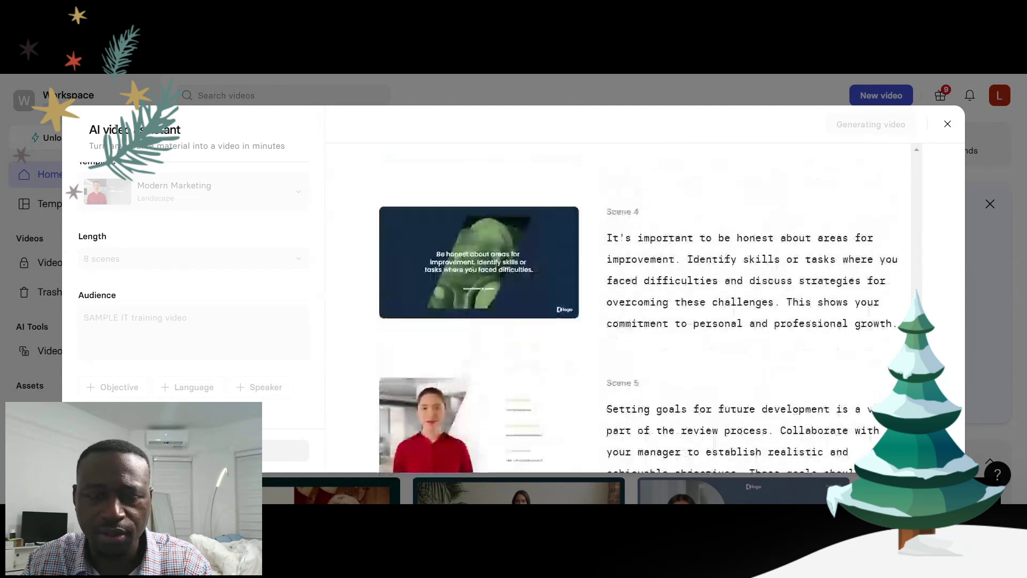
pyautogui.scroll(3, 182, 214)
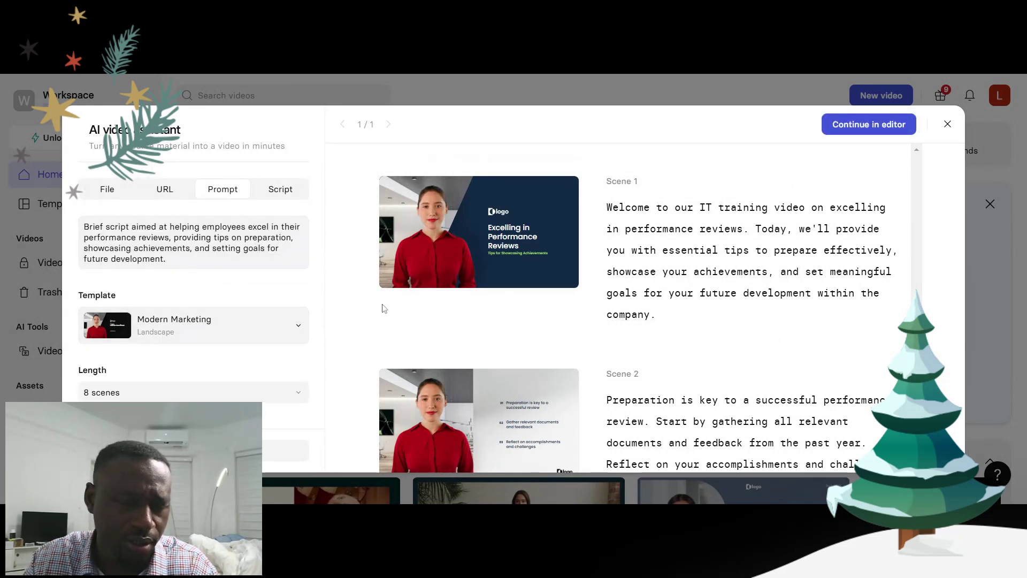
pyautogui.scroll(-5, 833, 224)
pyautogui.scroll(-3, 209, 318)
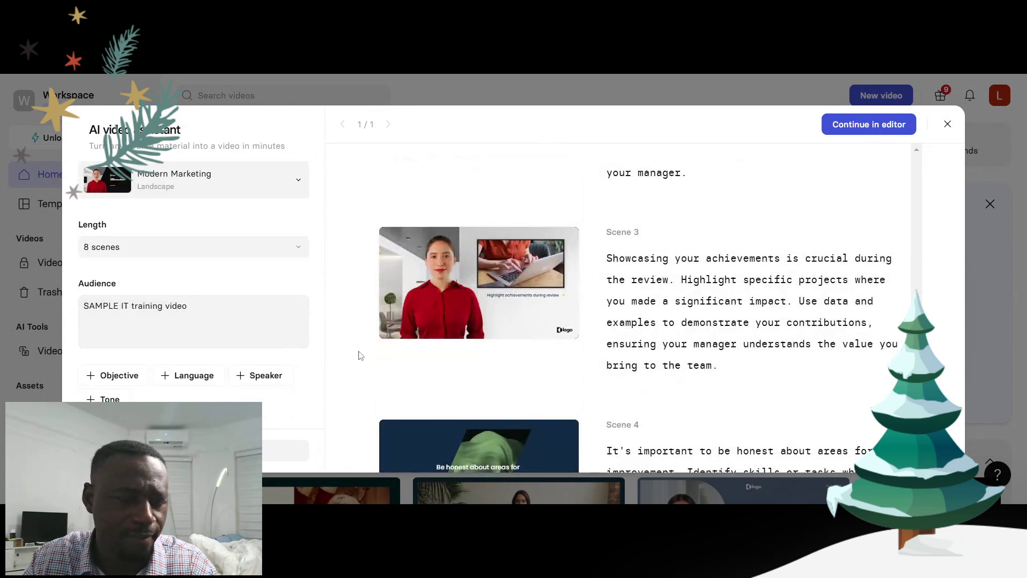
pyautogui.scroll(3, 300, 321)
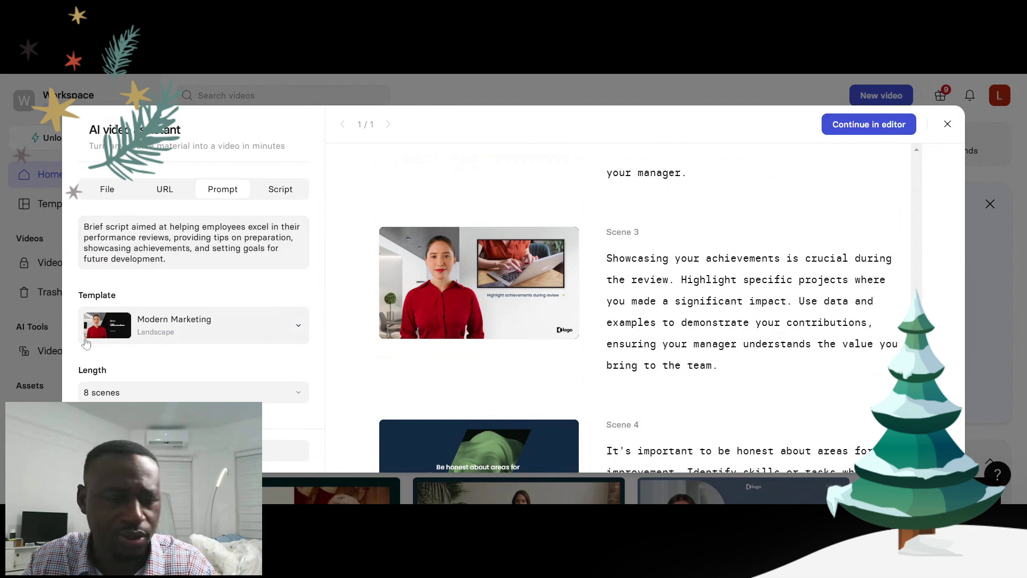
pyautogui.scroll(-1, 201, 358)
pyautogui.scroll(-1, 201, 358)
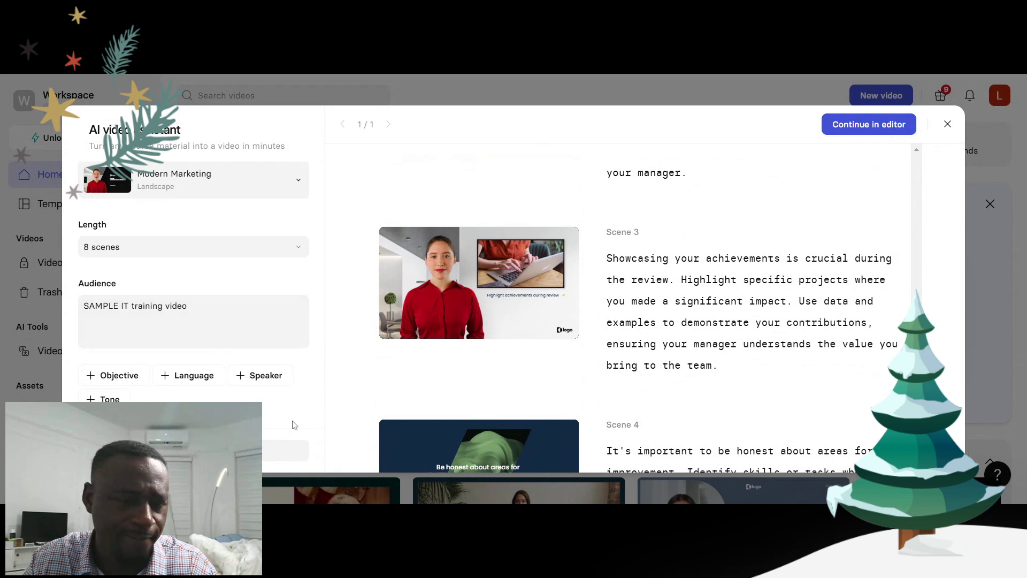
# Add the Speaker field to the video's settings and continue to the editor, dismissing the introductory script tour.
pyautogui.click(249, 379)
pyautogui.scroll(-1, 293, 378)
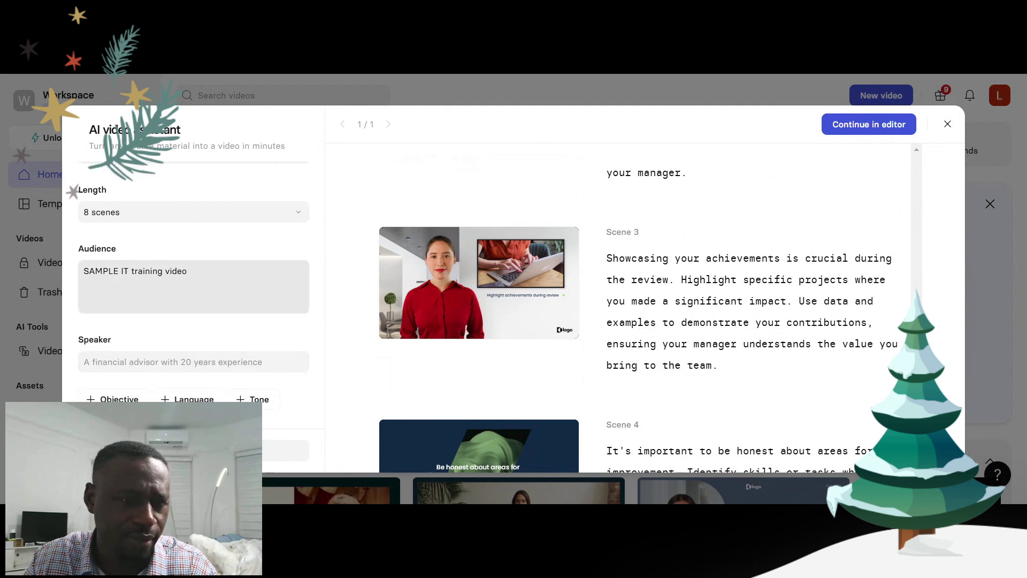
pyautogui.scroll(4, 193, 295)
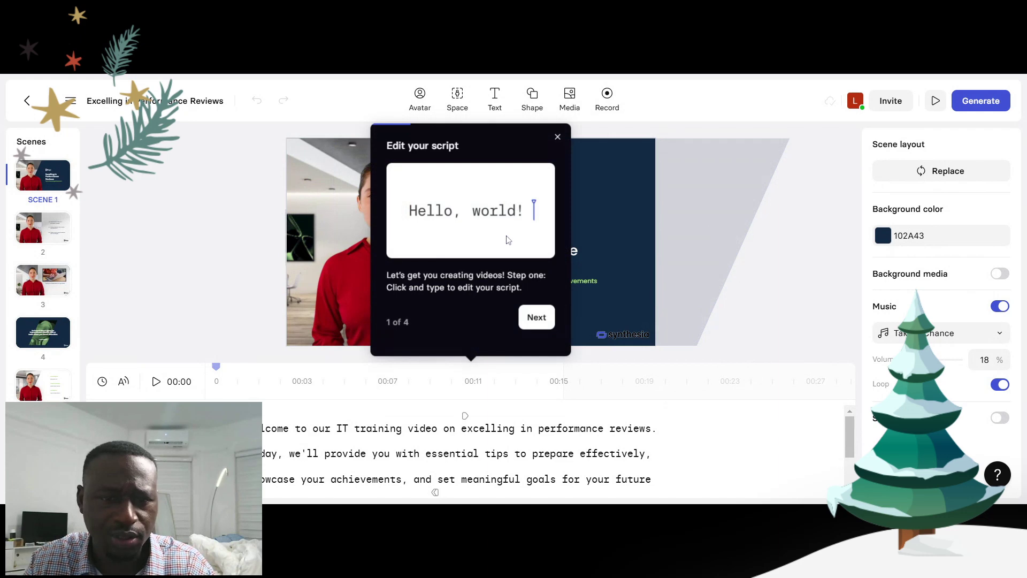
pyautogui.click(558, 137)
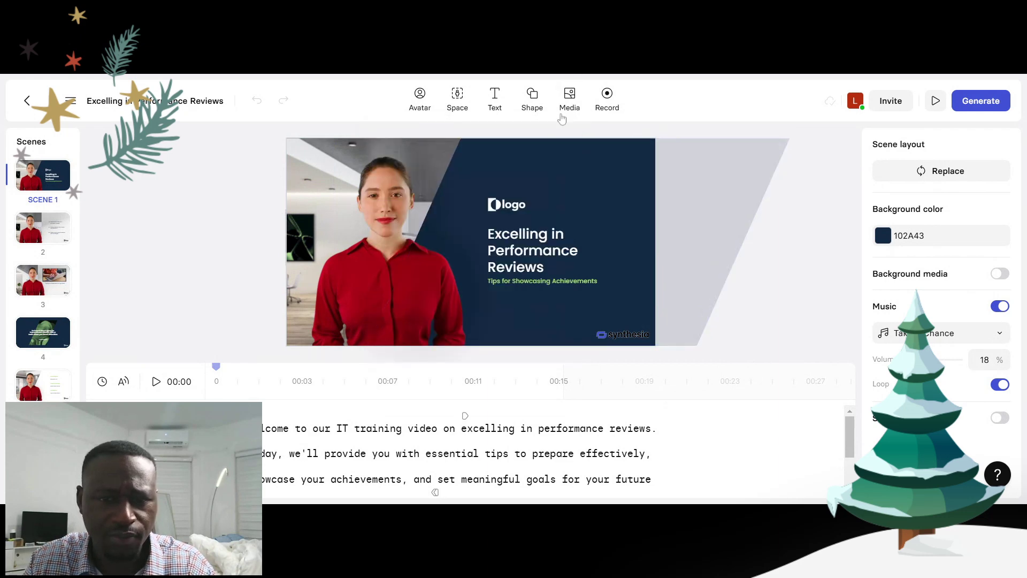
# Check the media and avatar choices for the scene, dismissing the Personal Avatar upgrade offer.
pyautogui.click(568, 99)
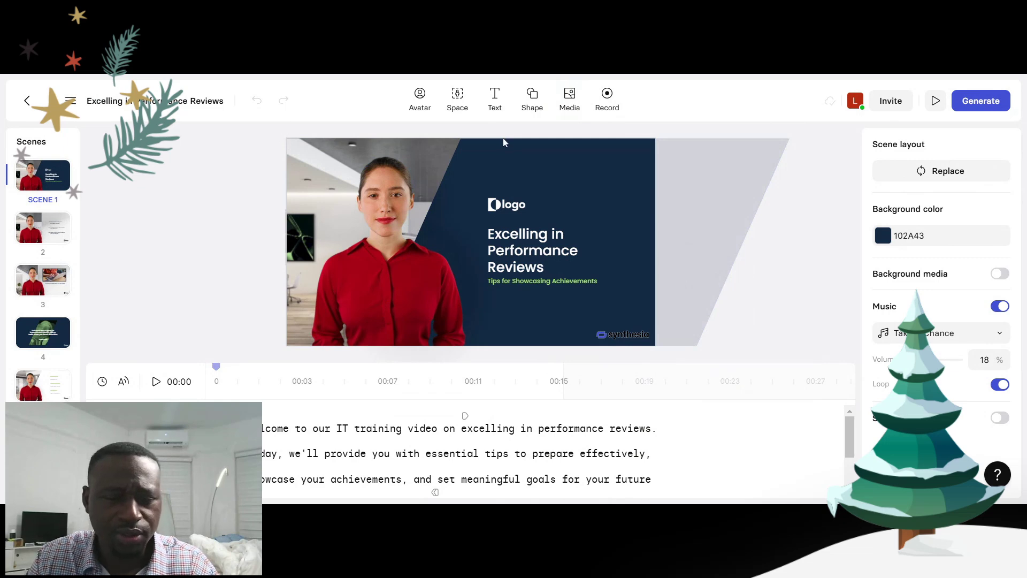
pyautogui.click(420, 99)
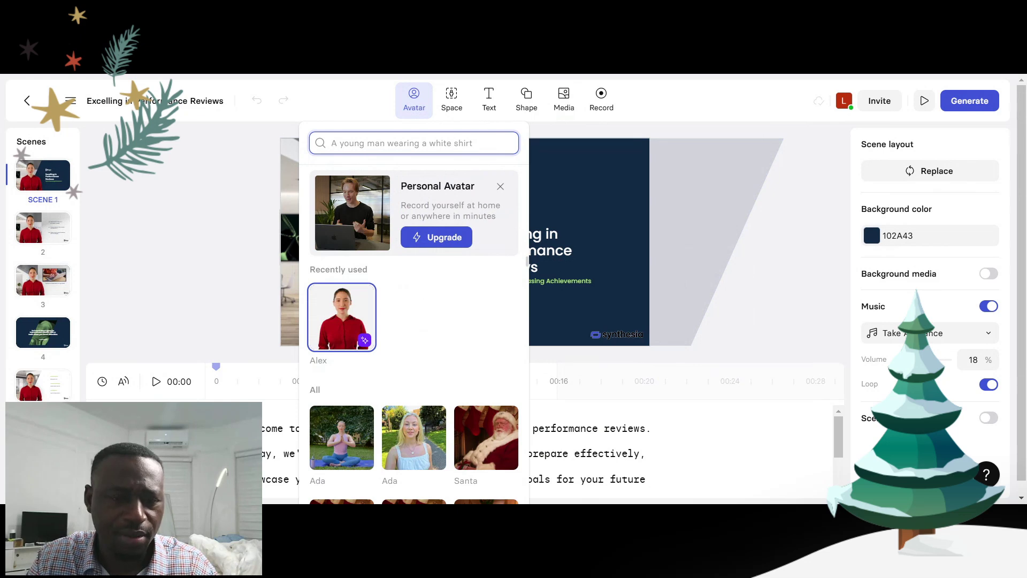
pyautogui.click(500, 188)
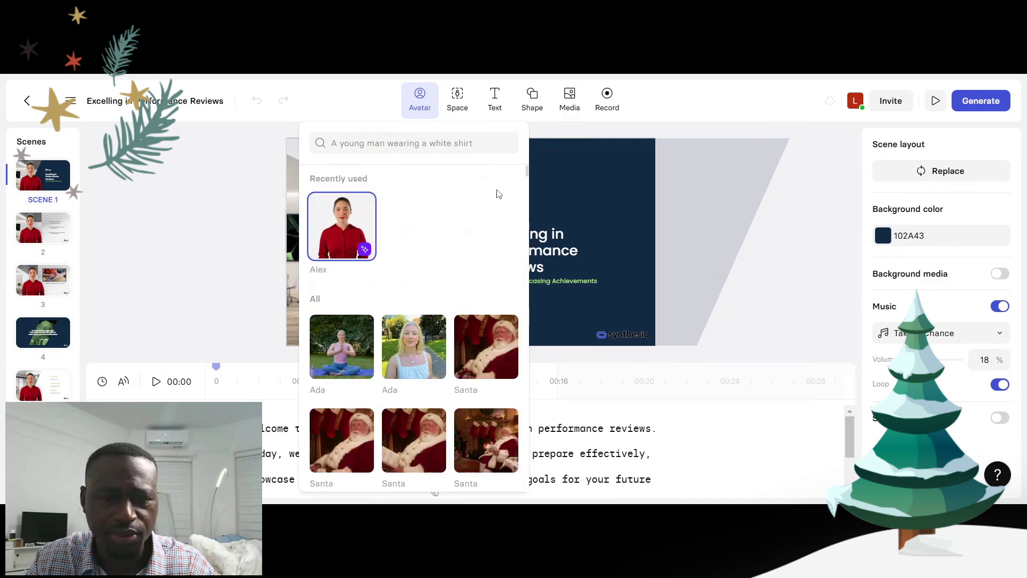
pyautogui.click(761, 280)
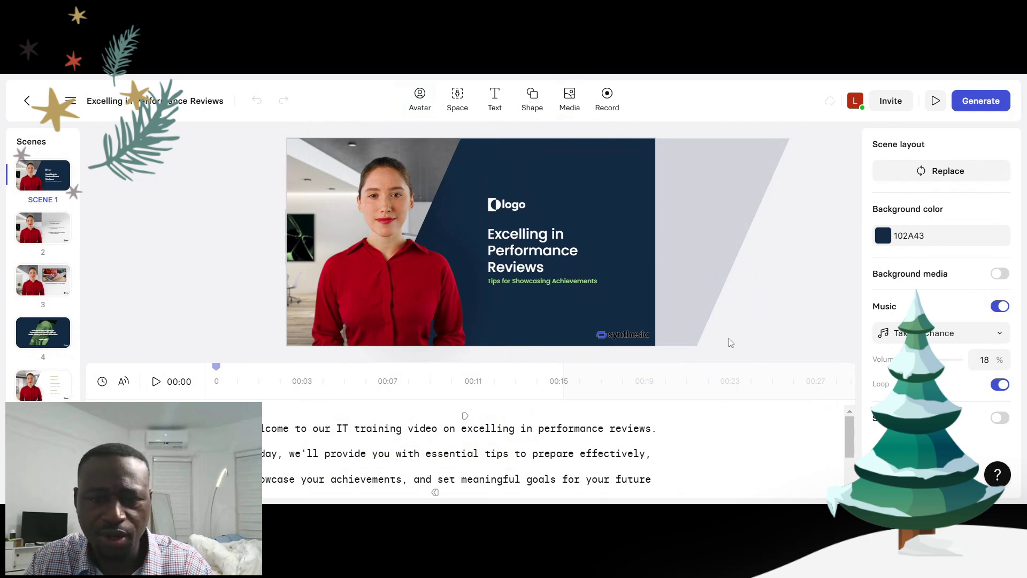
# Generate the video with the title "Excelling in Performance Reviews", leaving burned-in captions off.
pyautogui.scroll(-2, 556, 449)
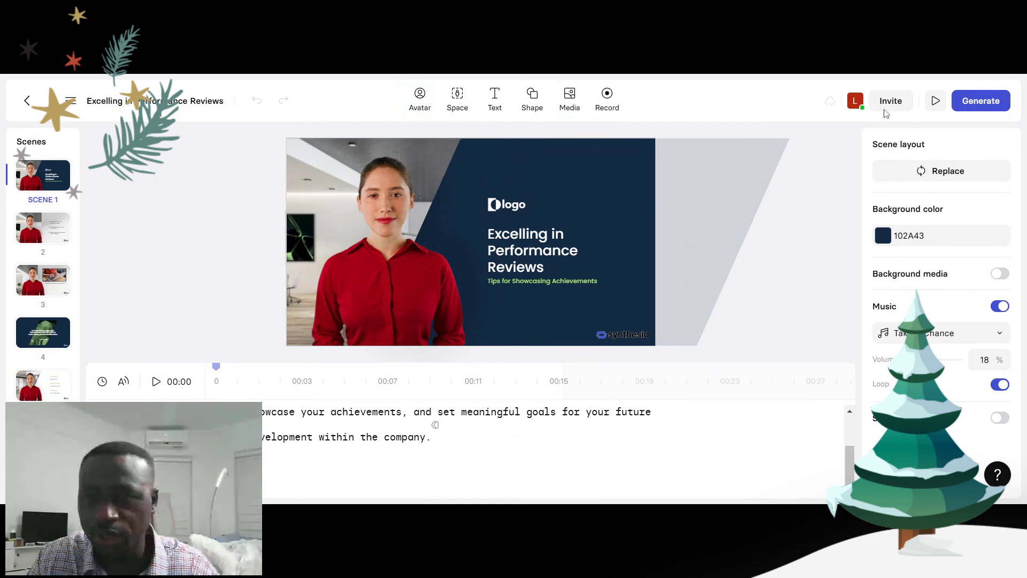
pyautogui.click(995, 101)
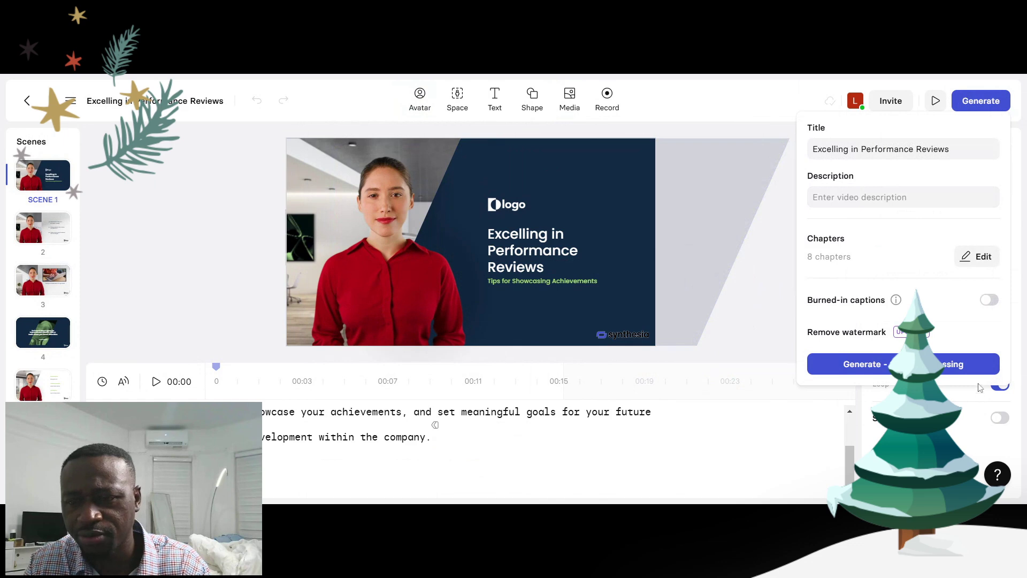
pyautogui.click(979, 366)
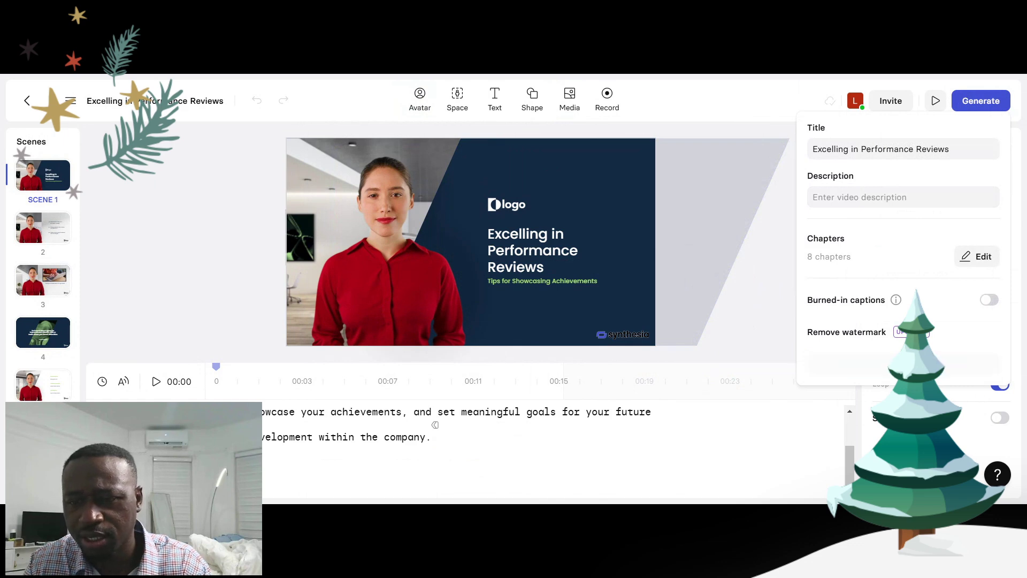